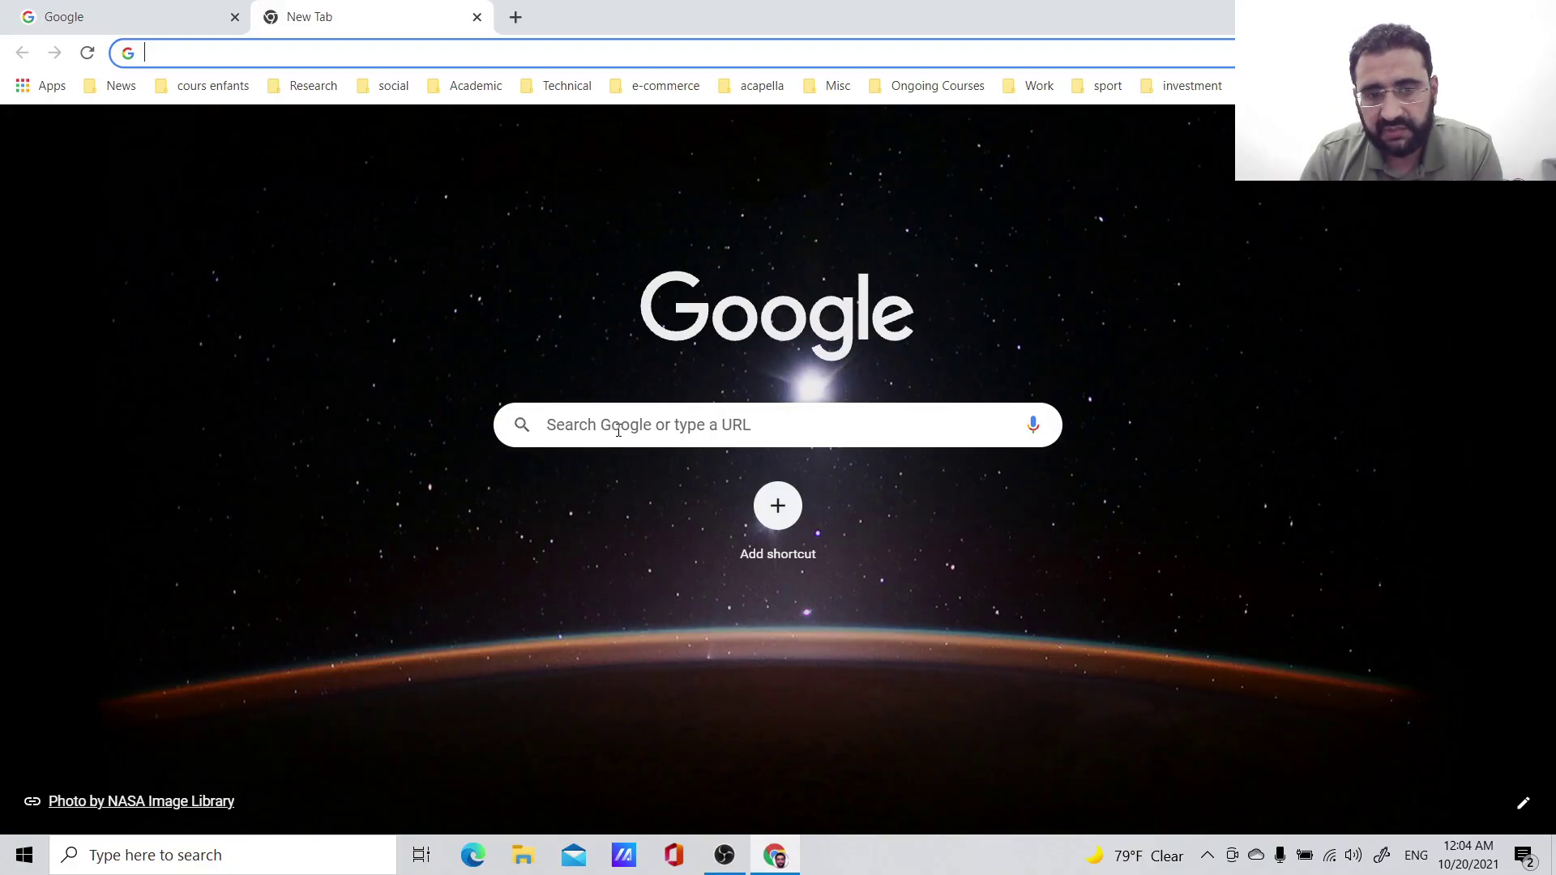
# Search Google for 'logisim evolution' from the New Tab page.
pyautogui.click(622, 424)
pyautogui.write('l')
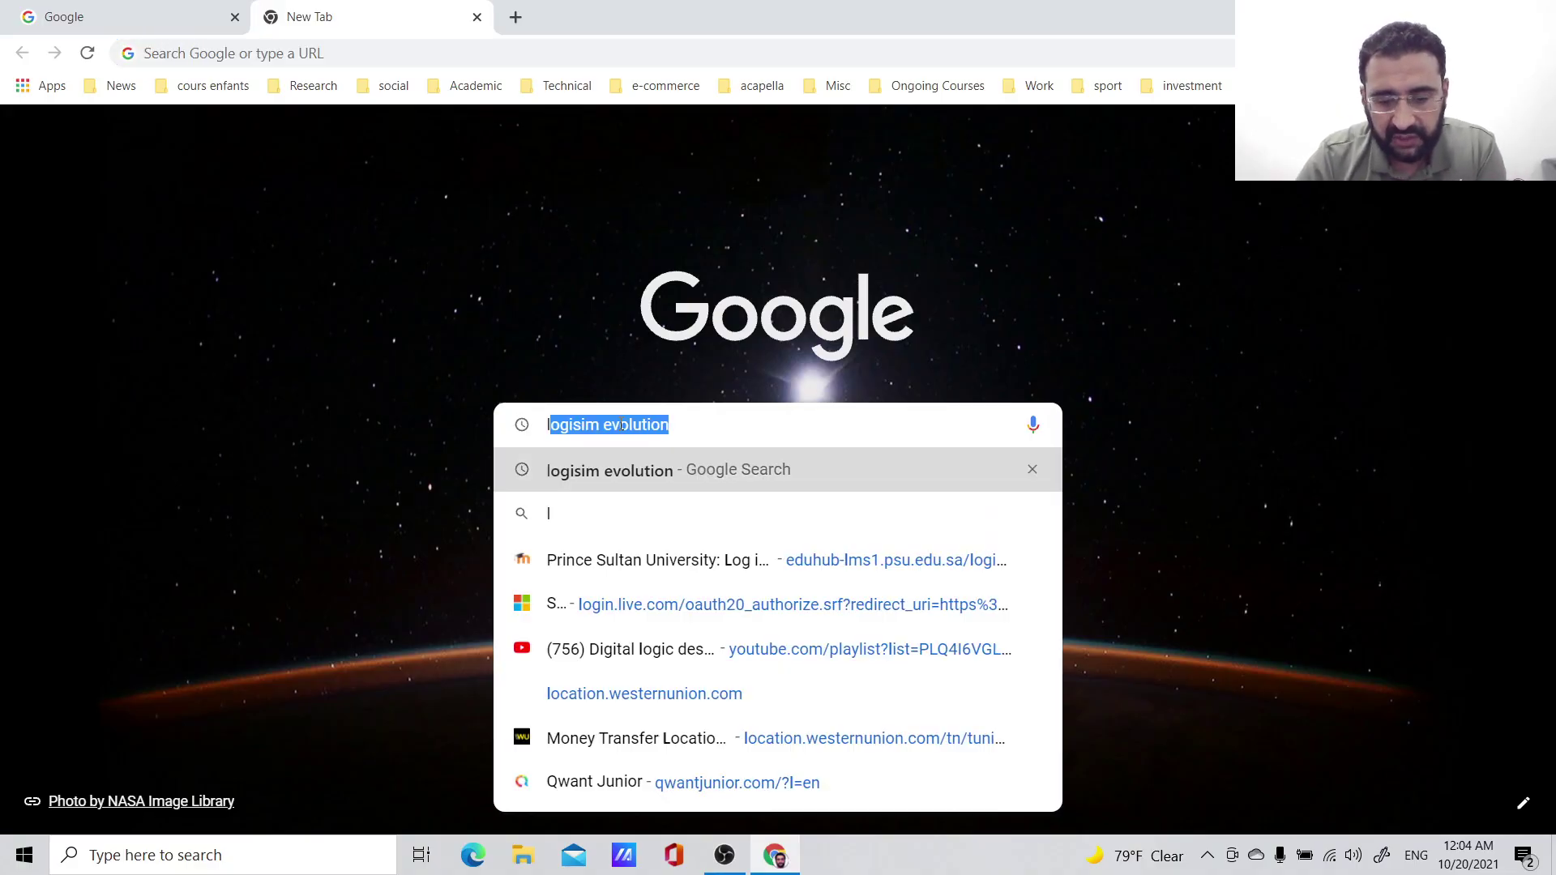
pyautogui.write('ogi')
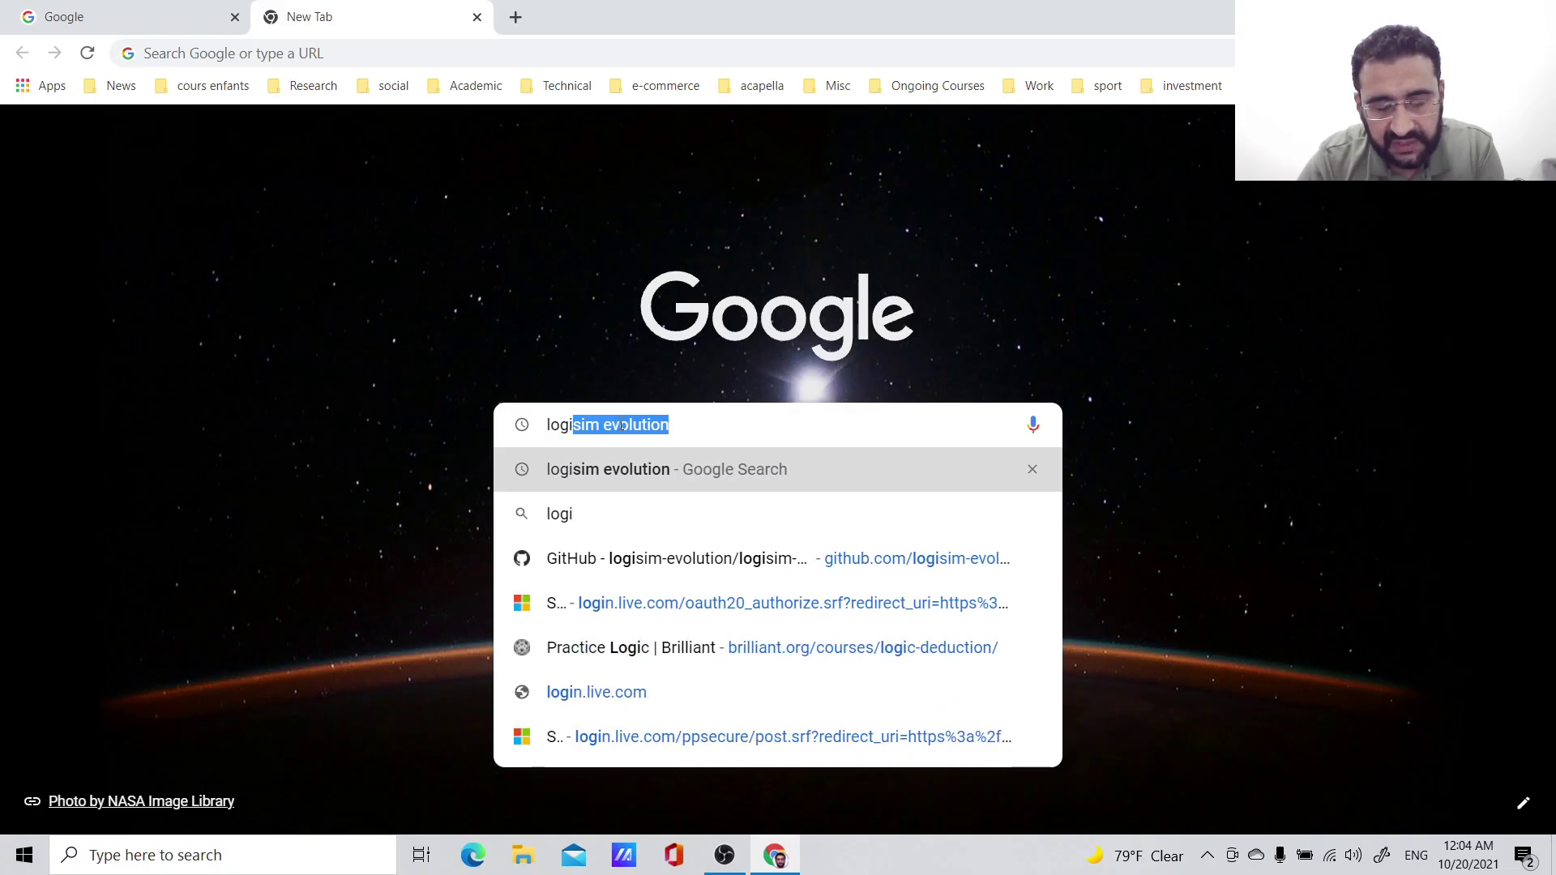
pyautogui.write('sim ')
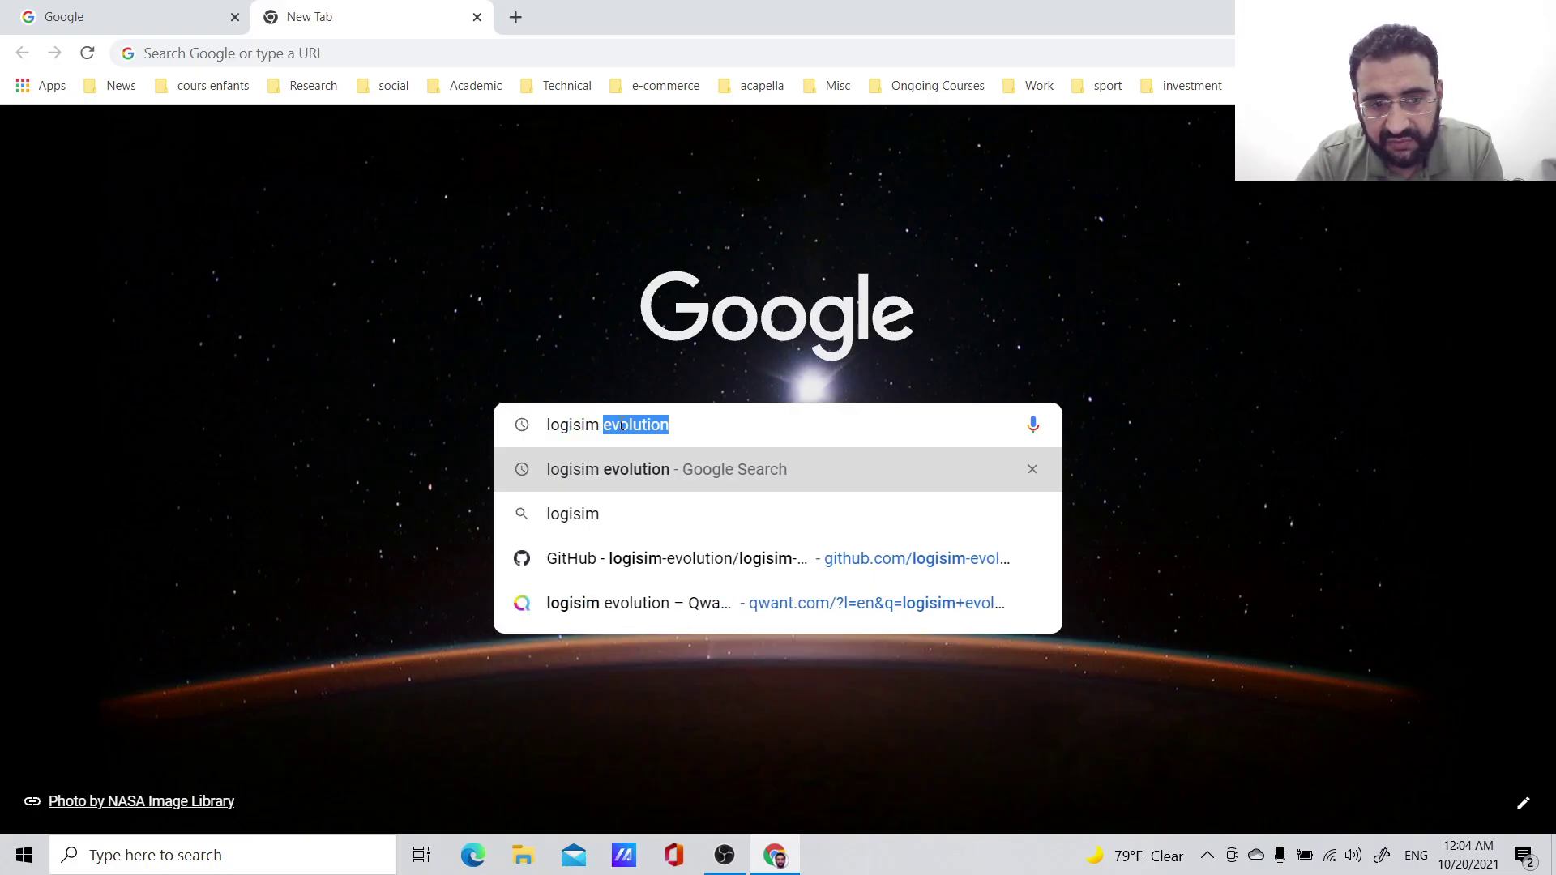
pyautogui.write('evolutio')
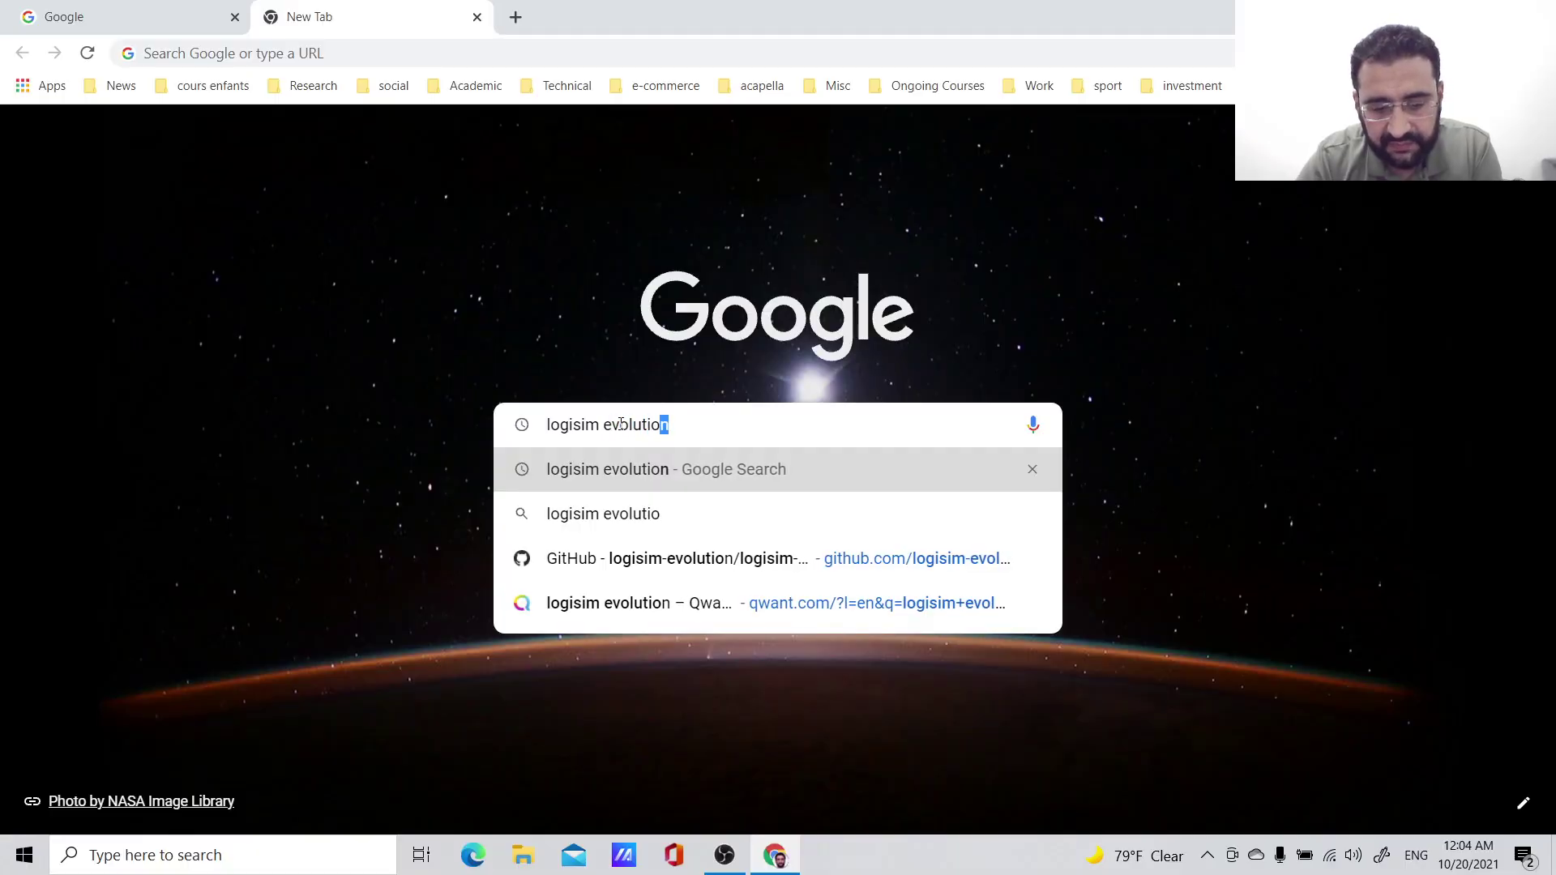
pyautogui.write('n')
pyautogui.press('Return')
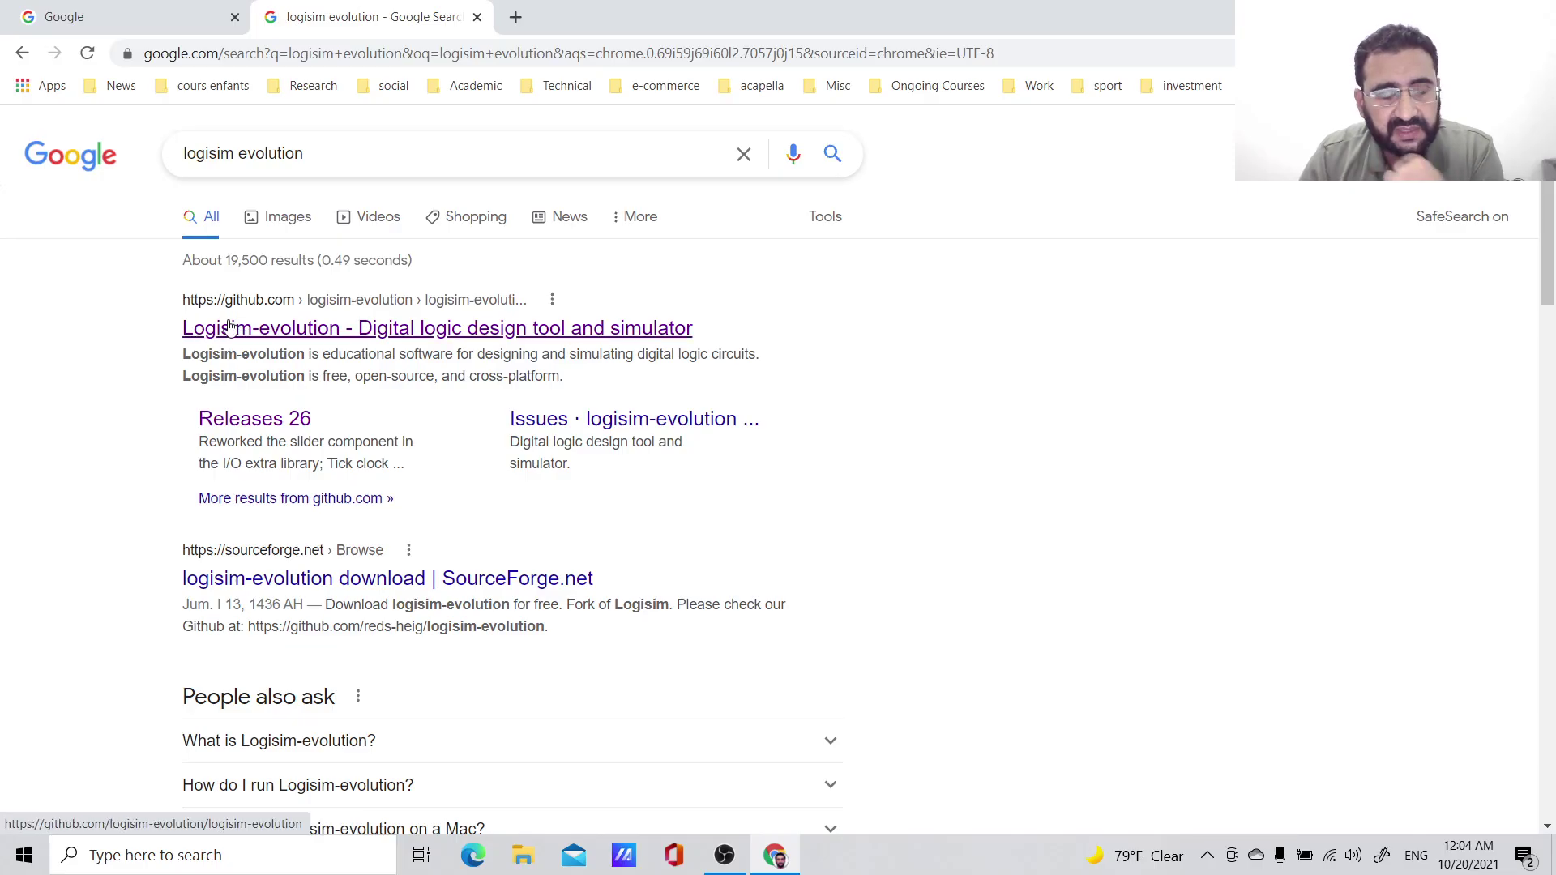
# Go from the GitHub project result through the README downloads link to the Releases page.
pyautogui.click(269, 331)
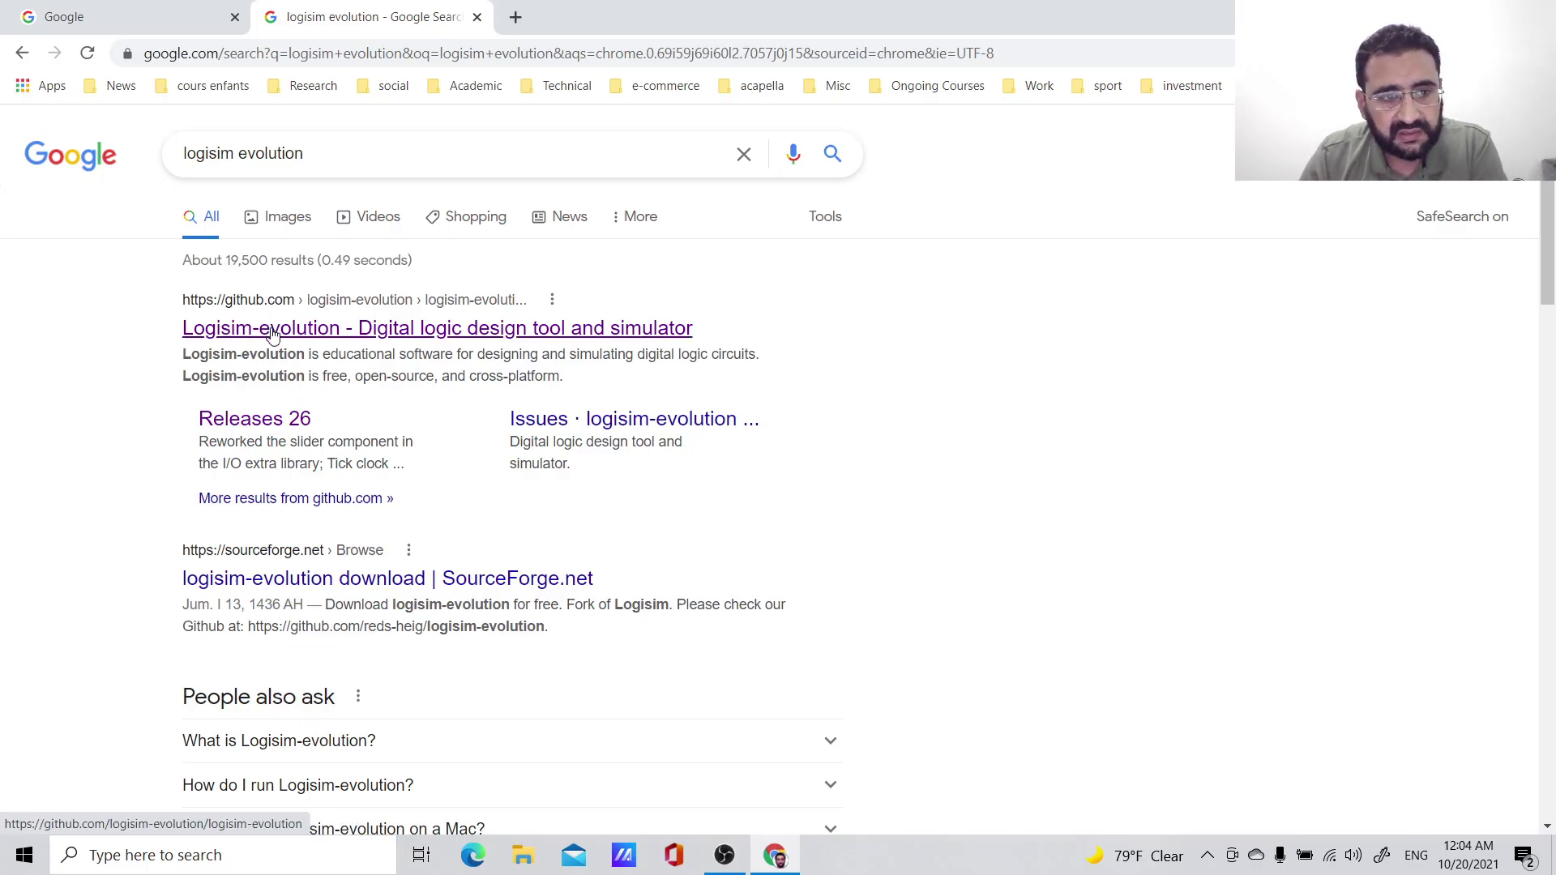
pyautogui.scroll(-3, 284, 378)
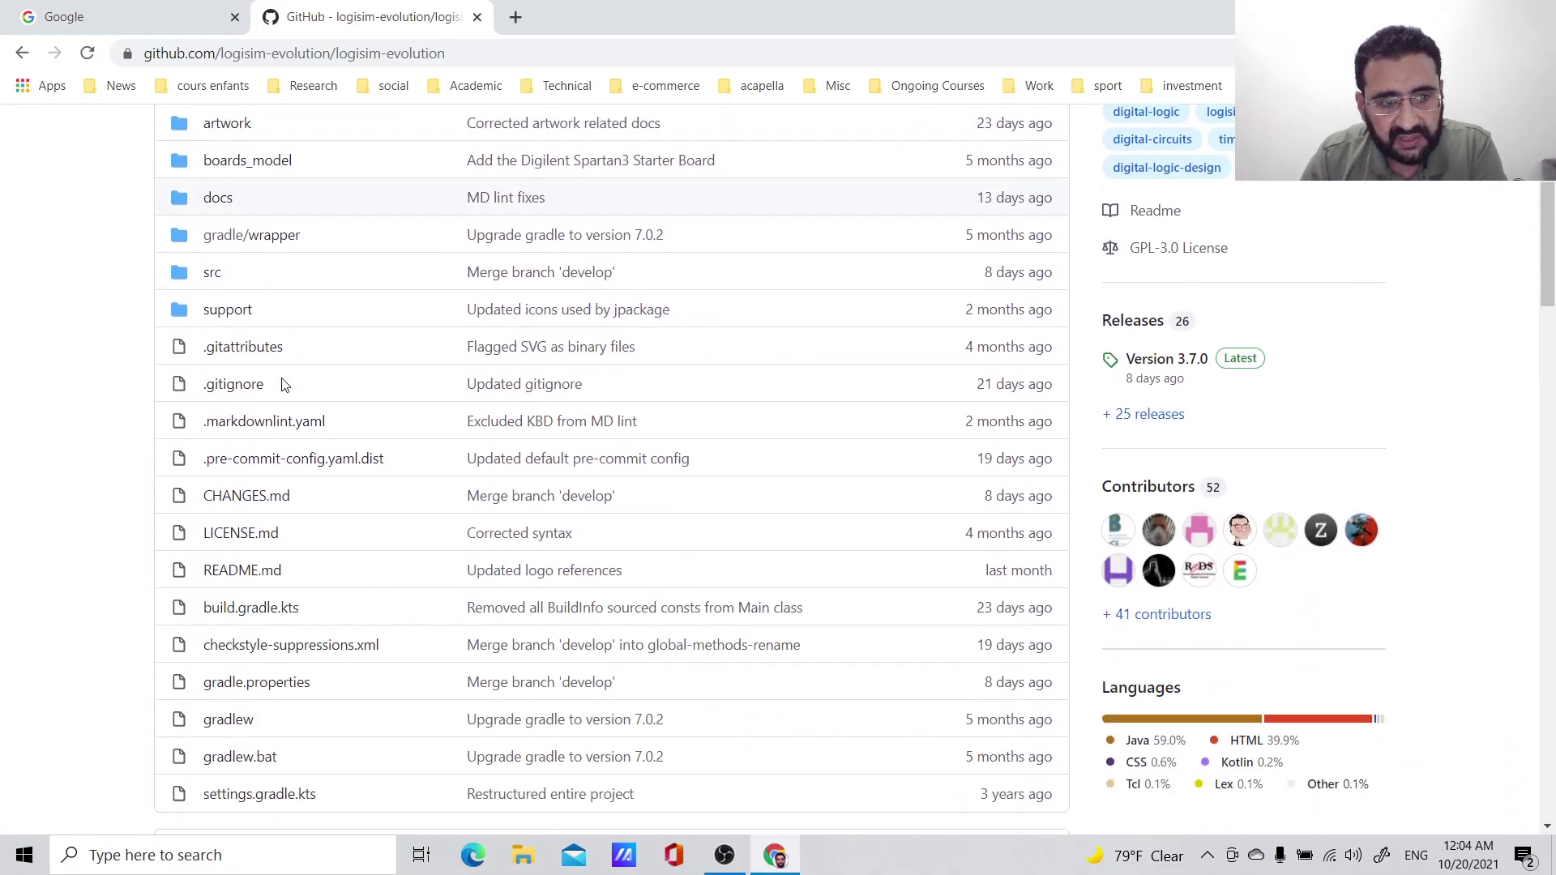
pyautogui.scroll(-4, 283, 385)
pyautogui.scroll(-2, 284, 384)
pyautogui.scroll(-1, 284, 385)
pyautogui.scroll(-1, 284, 384)
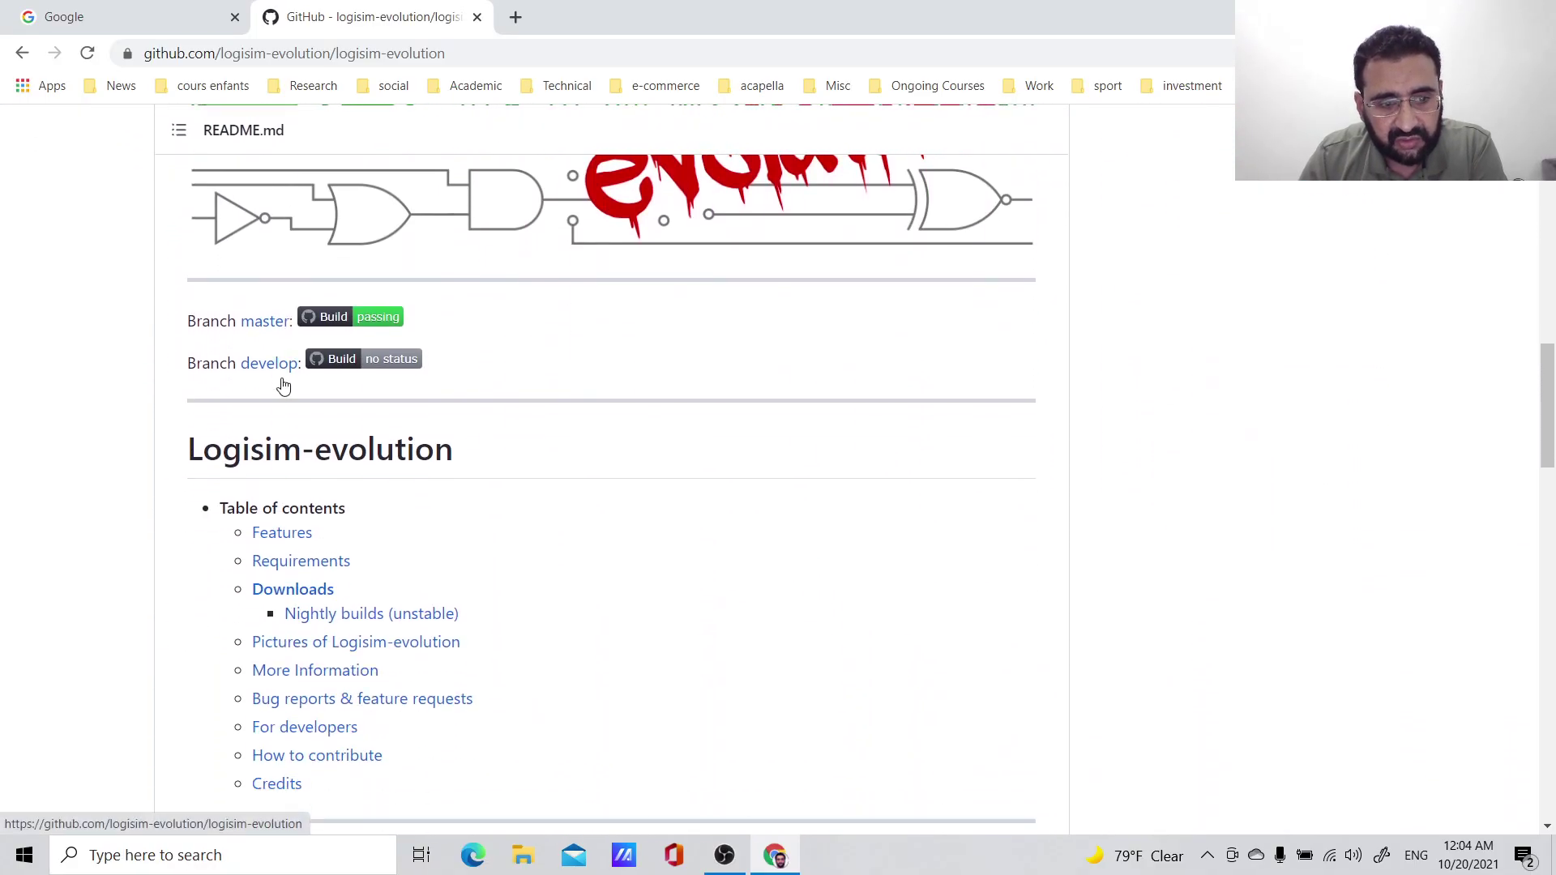
pyautogui.scroll(-1, 283, 385)
pyautogui.scroll(-1, 284, 384)
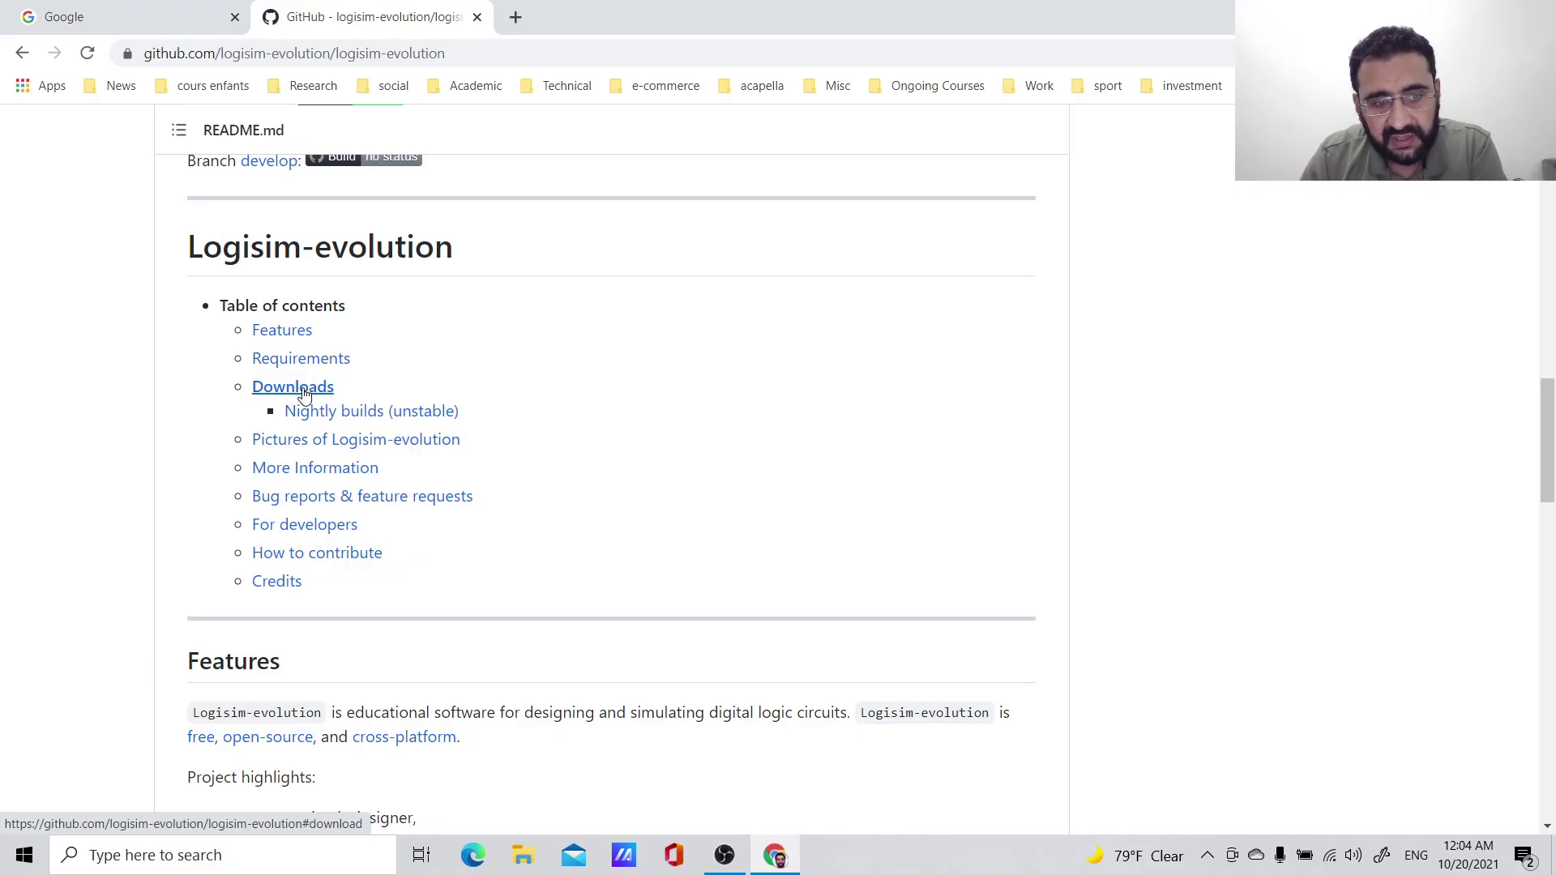
pyautogui.click(304, 389)
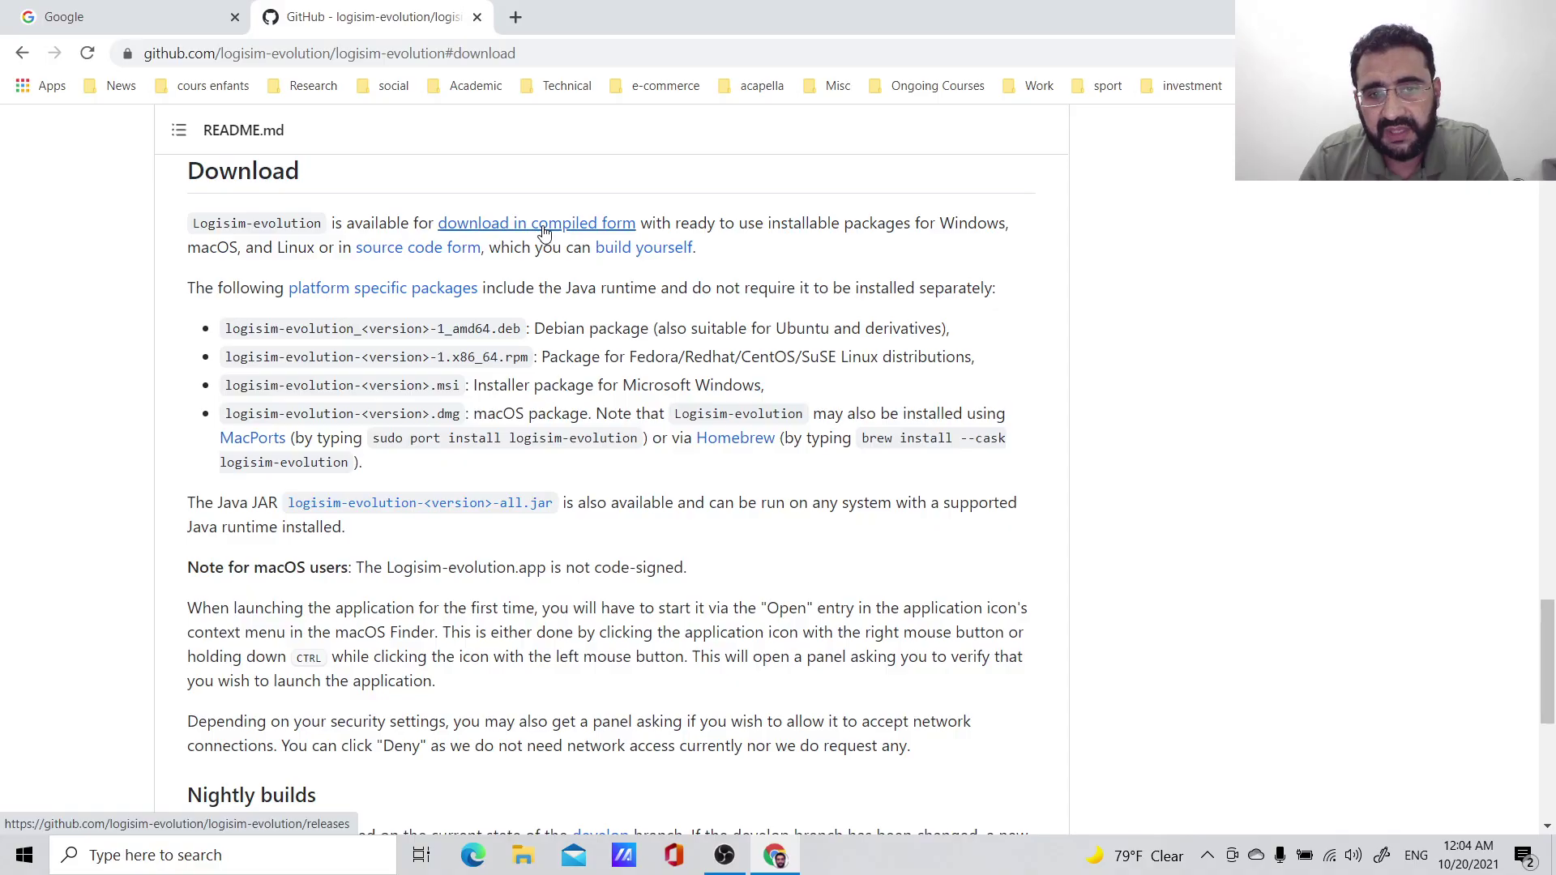
pyautogui.click(544, 232)
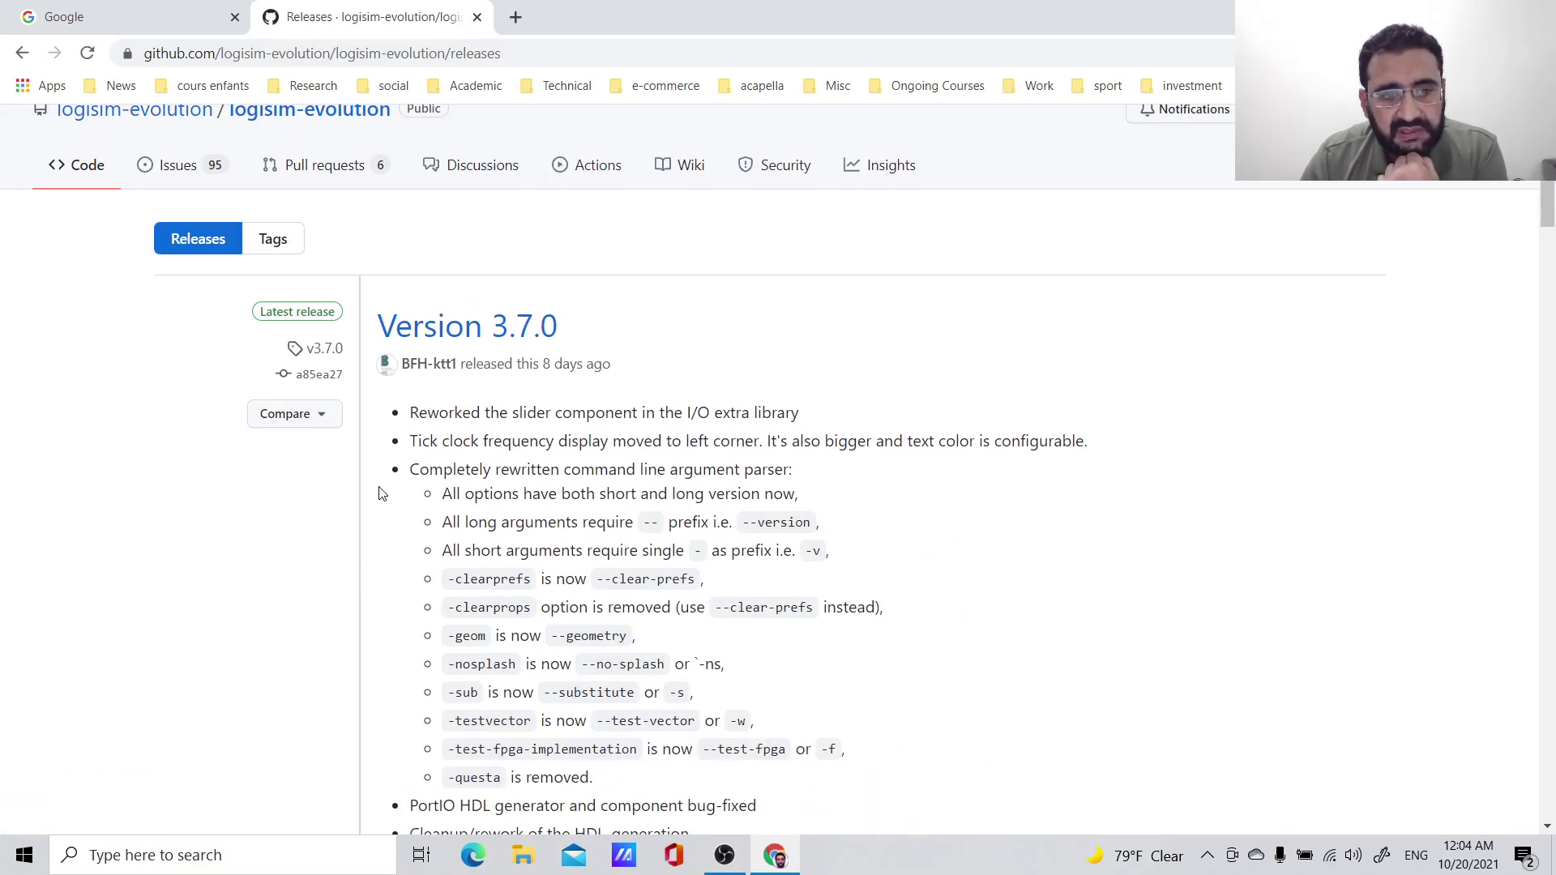
pyautogui.scroll(-2, 379, 493)
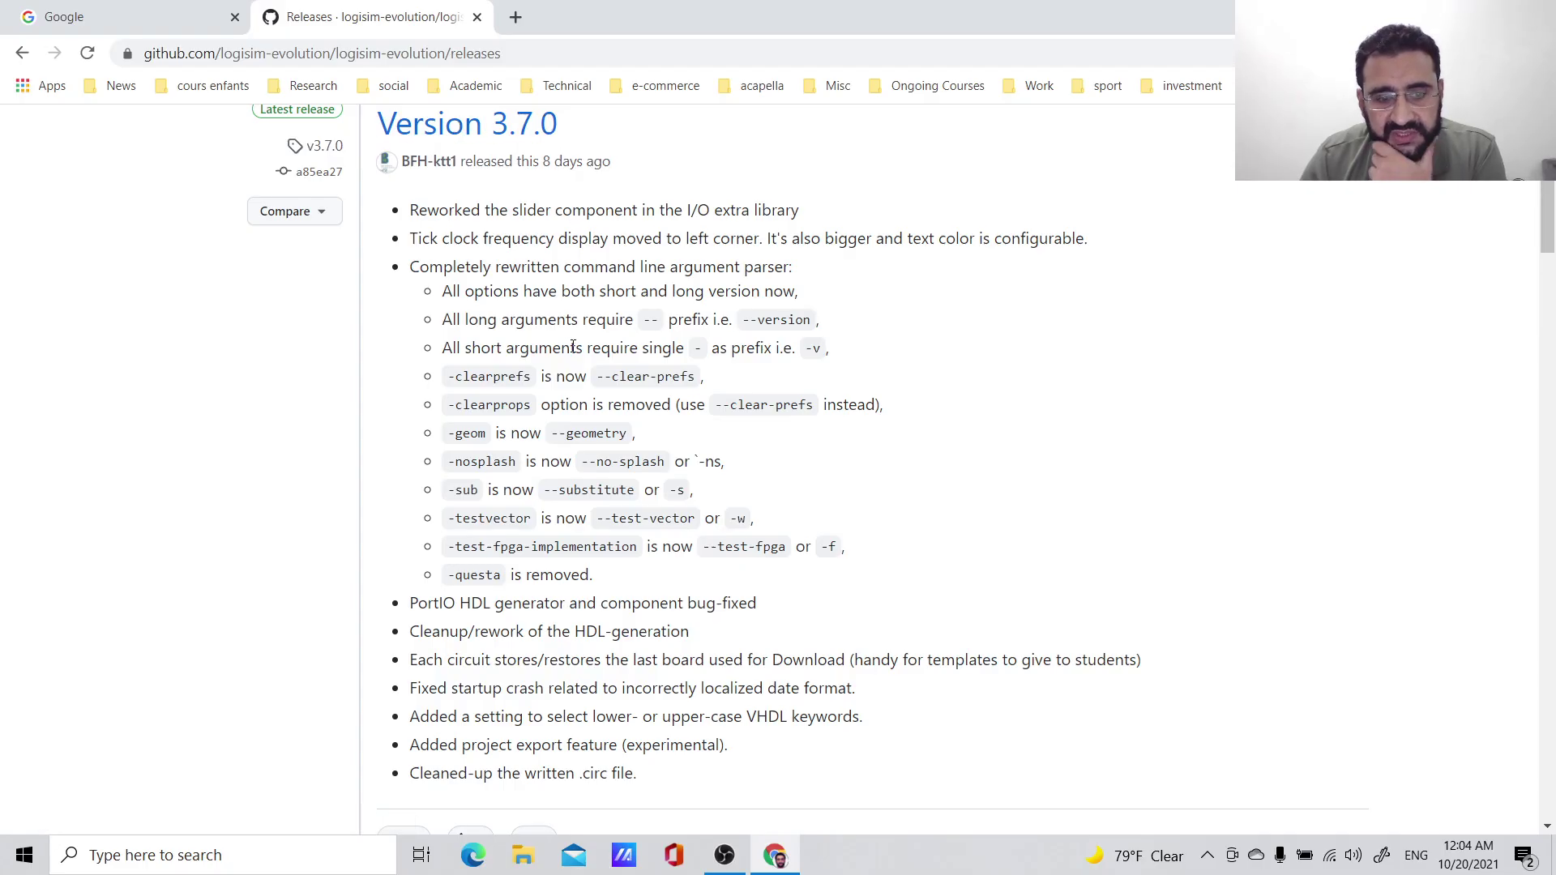
pyautogui.scroll(-3, 573, 346)
pyautogui.scroll(-2, 574, 353)
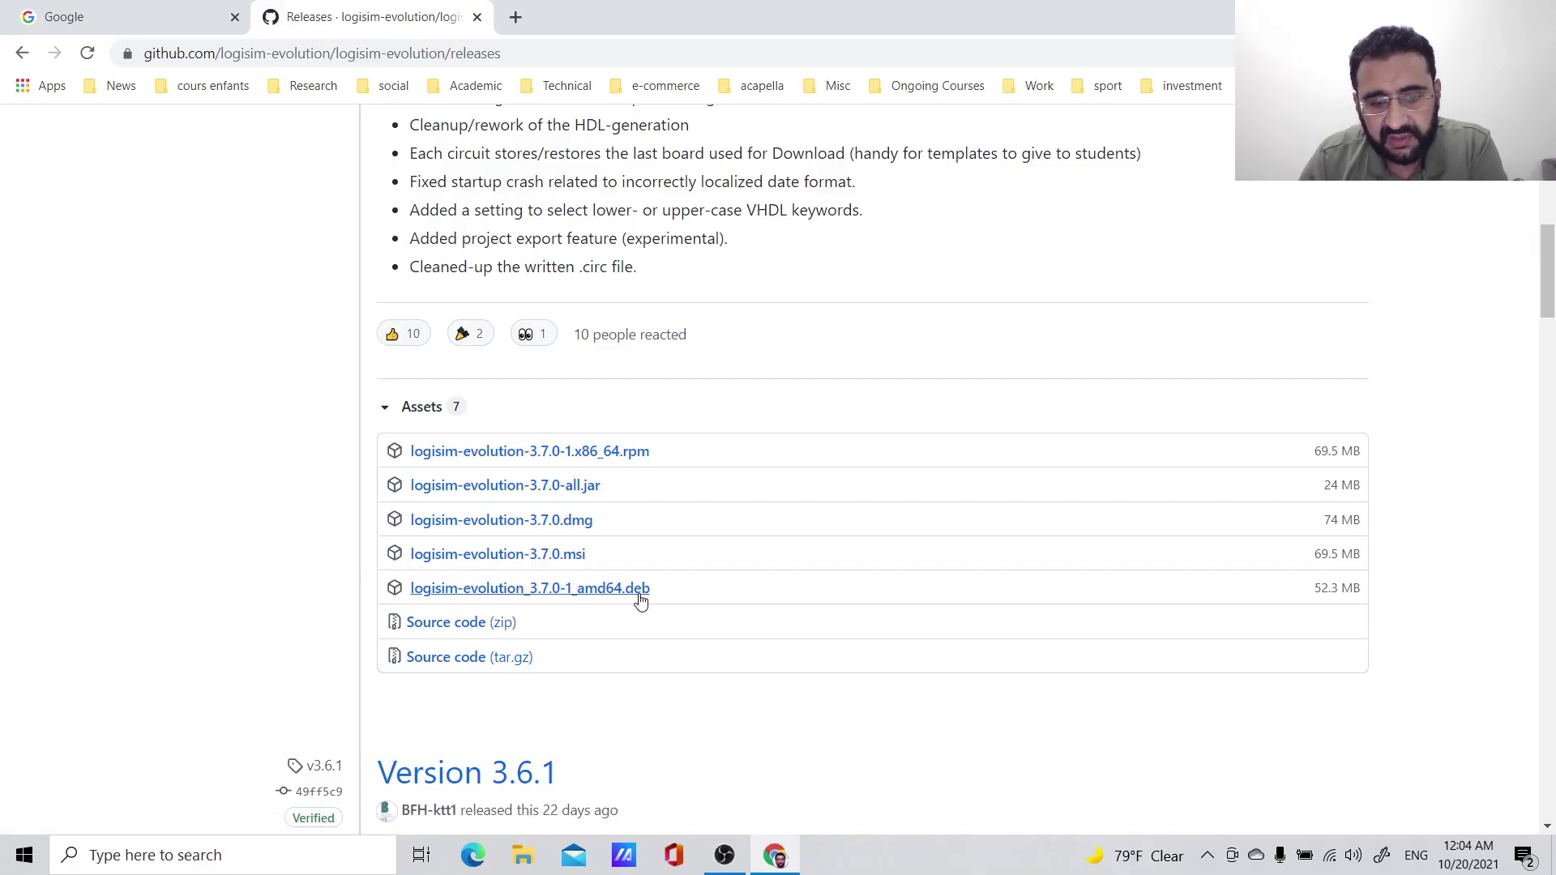
# Download logisim-evolution-3.7.0.msi from the Version 3.7.0 assets.
pyautogui.click(482, 557)
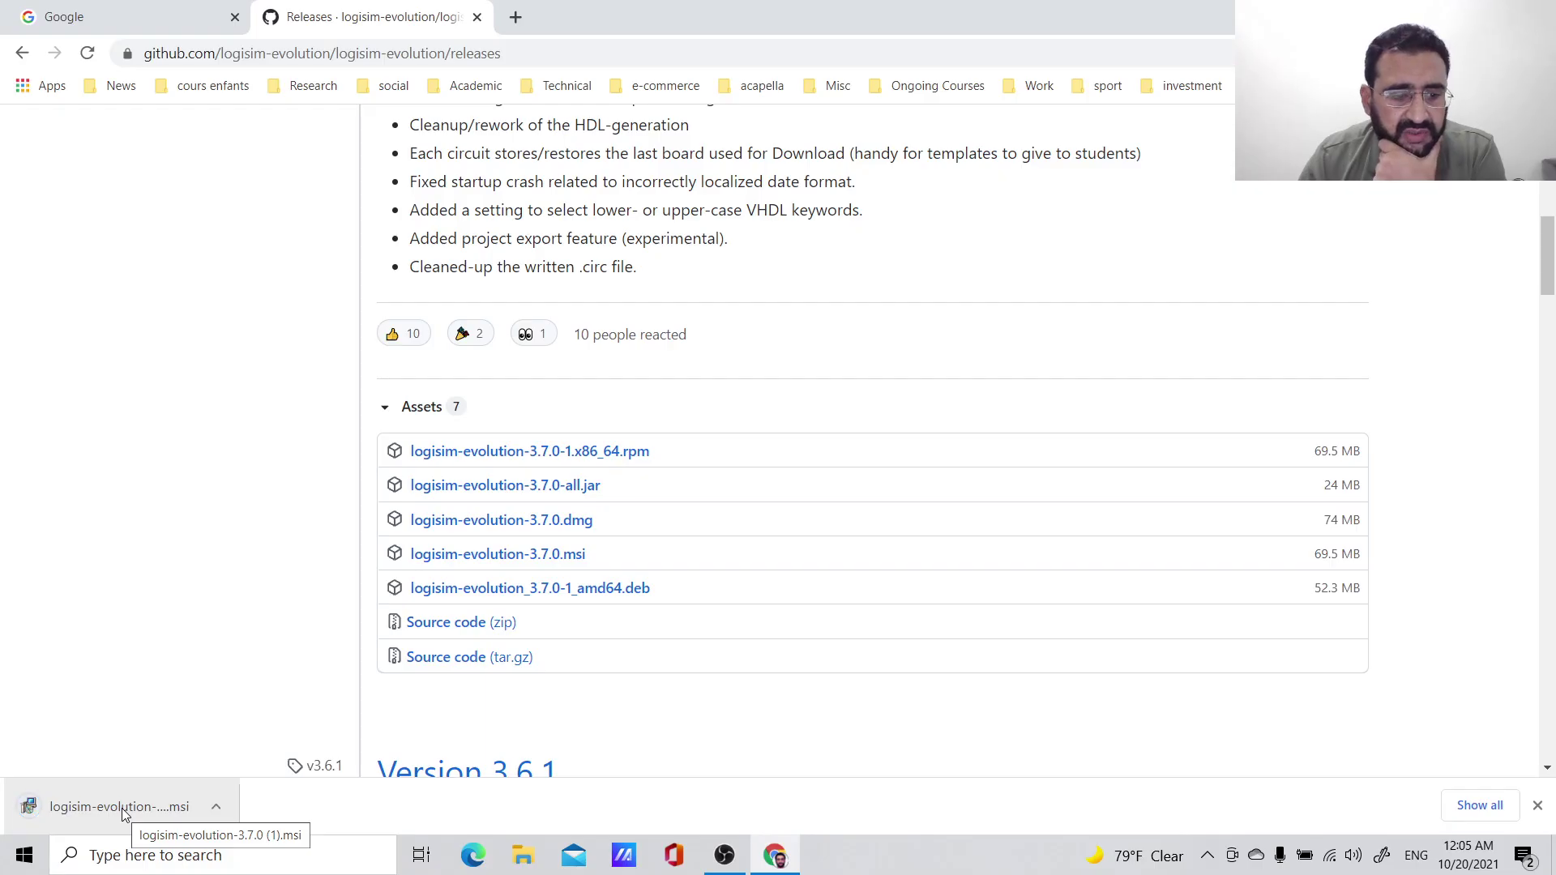
# Run the 3.7.0 installer past SmartScreen and install it to the default folder.
pyautogui.click(123, 813)
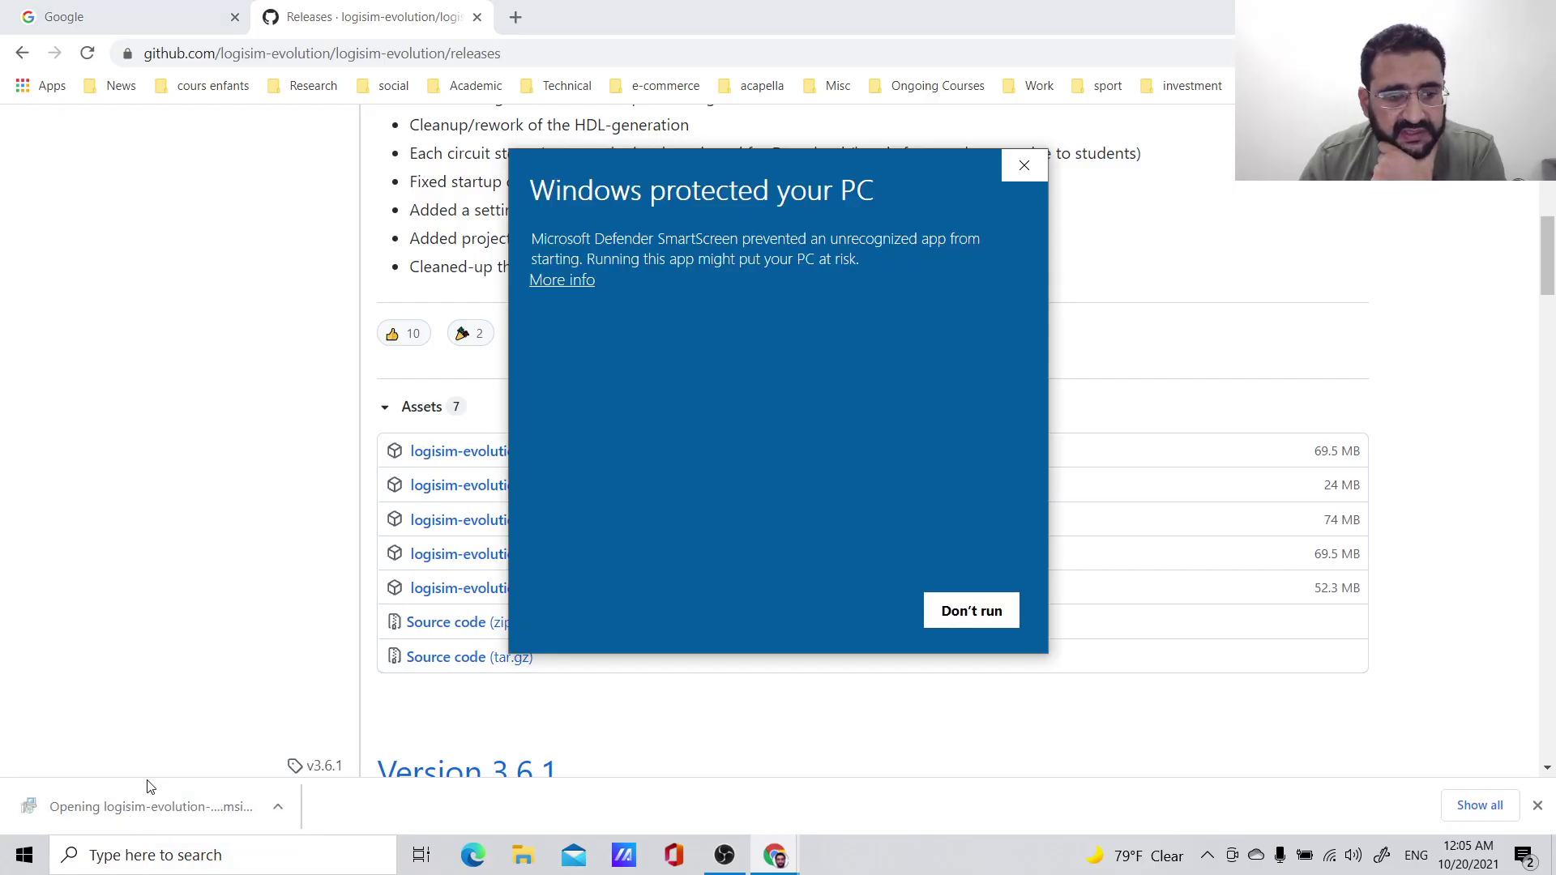
pyautogui.click(560, 281)
pyautogui.click(862, 624)
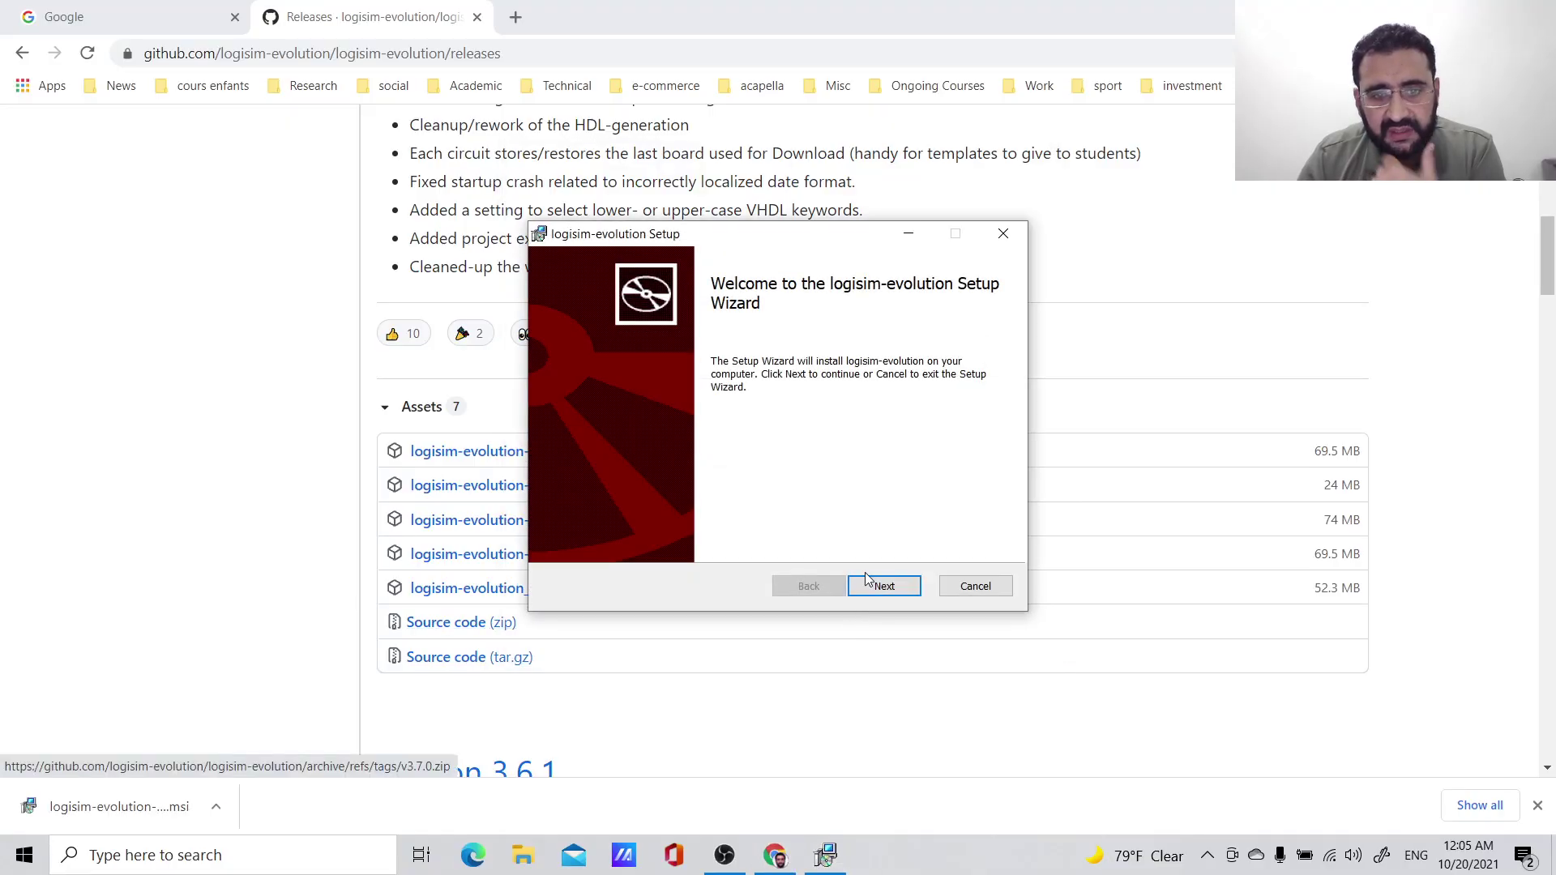
pyautogui.click(878, 585)
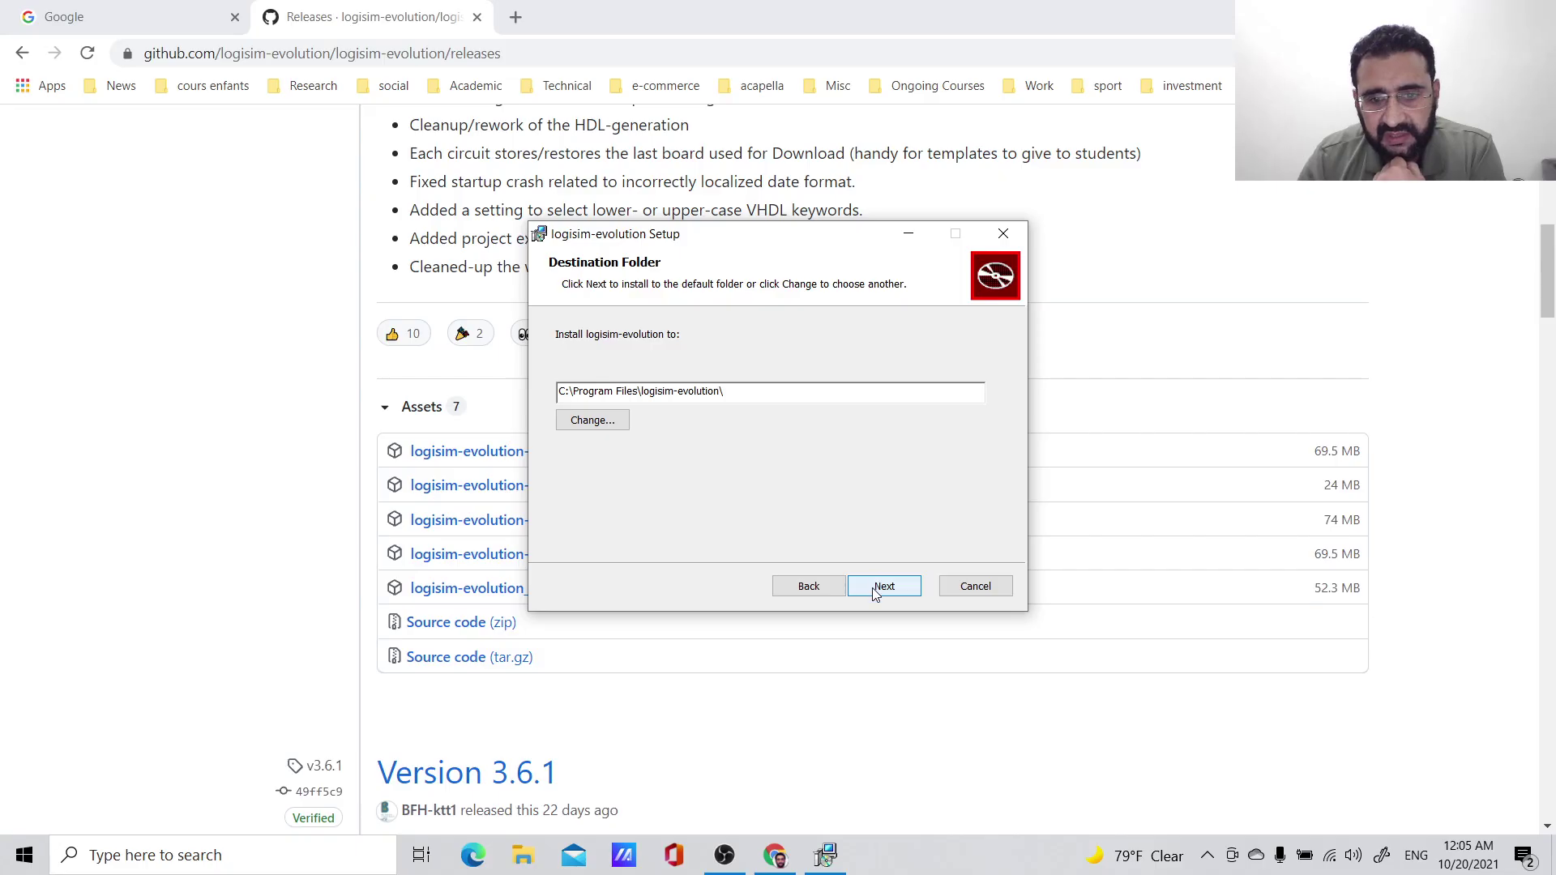
pyautogui.click(874, 590)
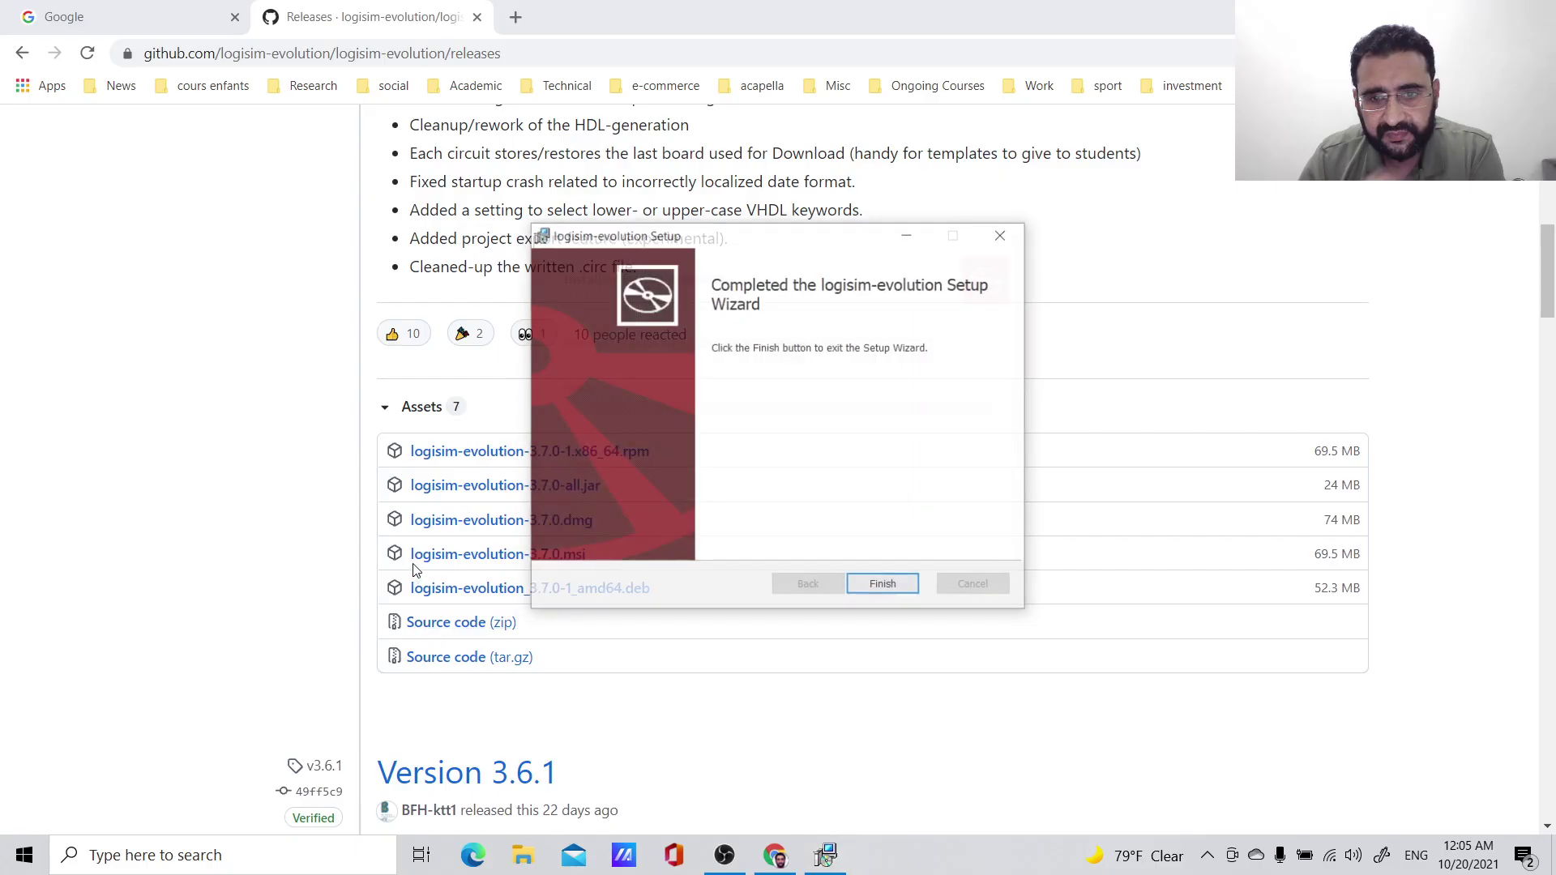
pyautogui.click(897, 584)
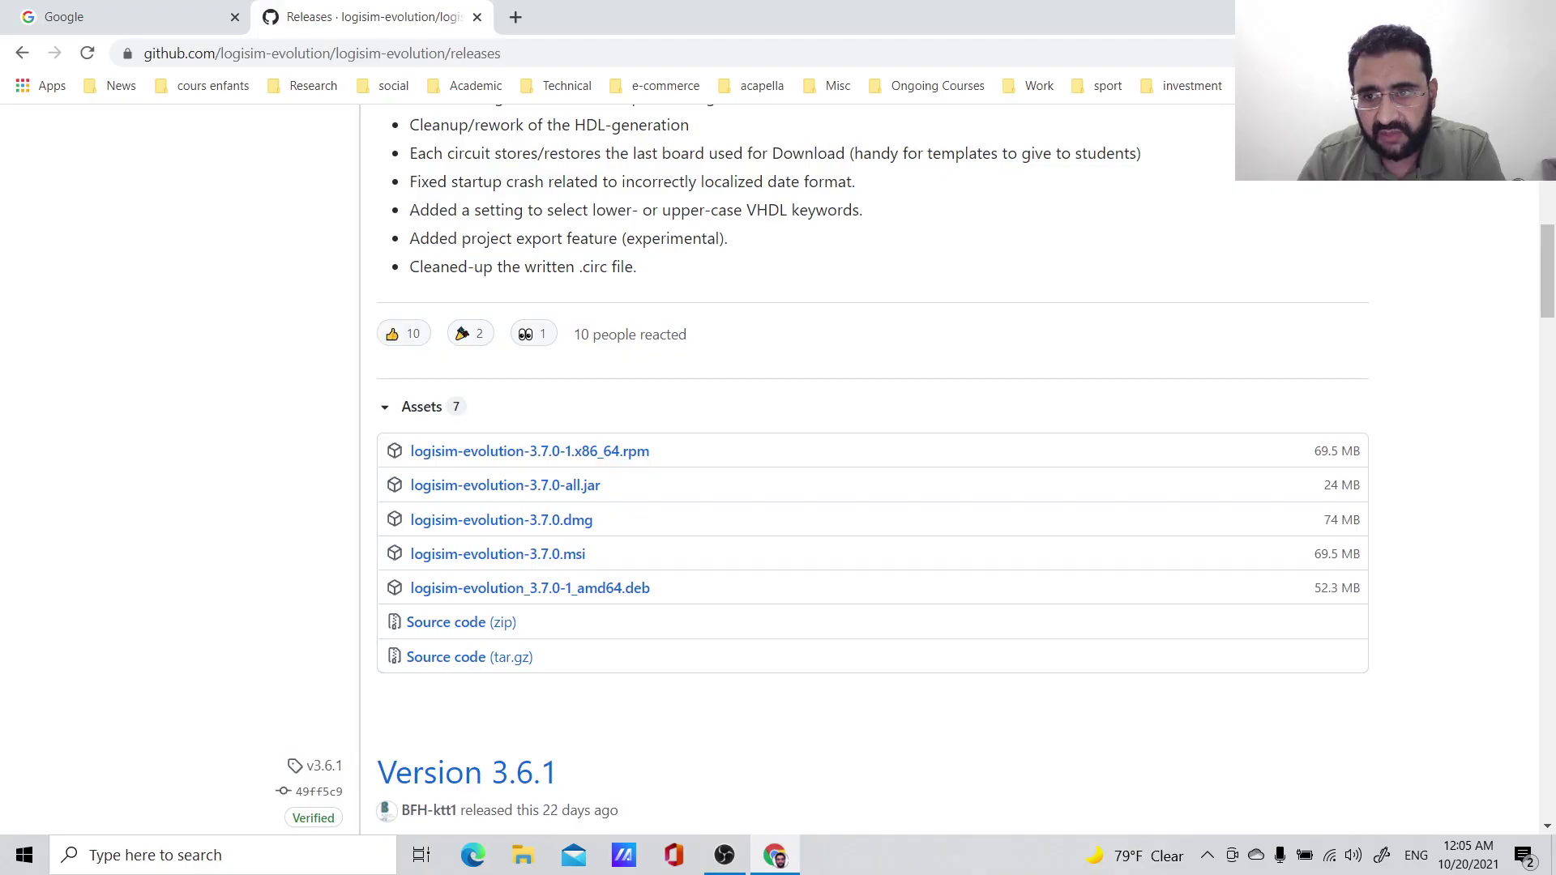
# Launch Logisim-evolution from the desktop and maximize its window.
pyautogui.press('super+d')
pyautogui.doubleClick(191, 39)
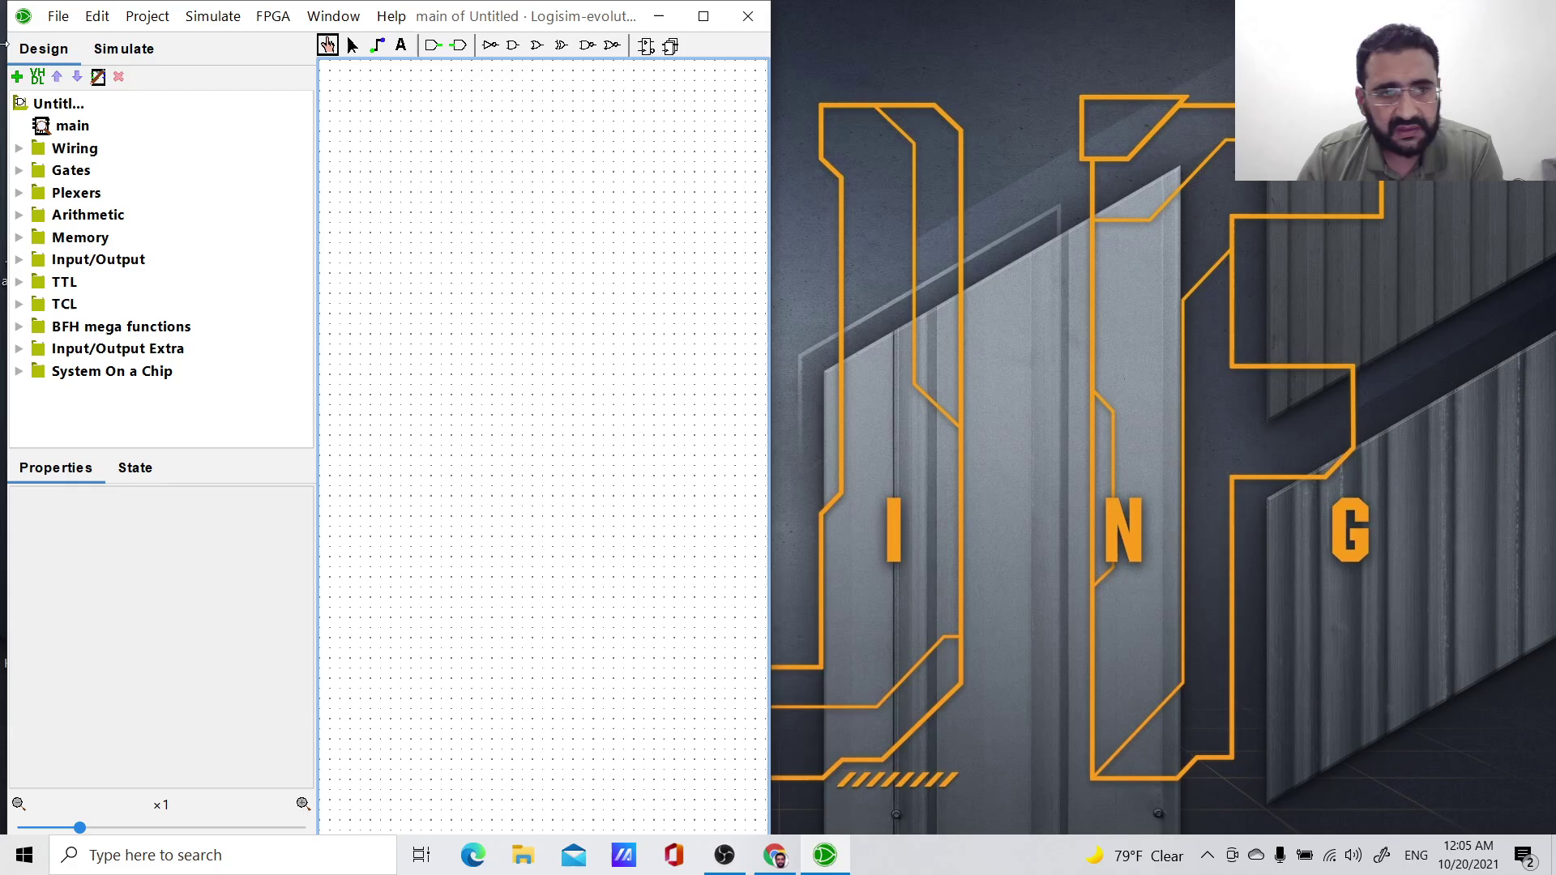
pyautogui.click(703, 15)
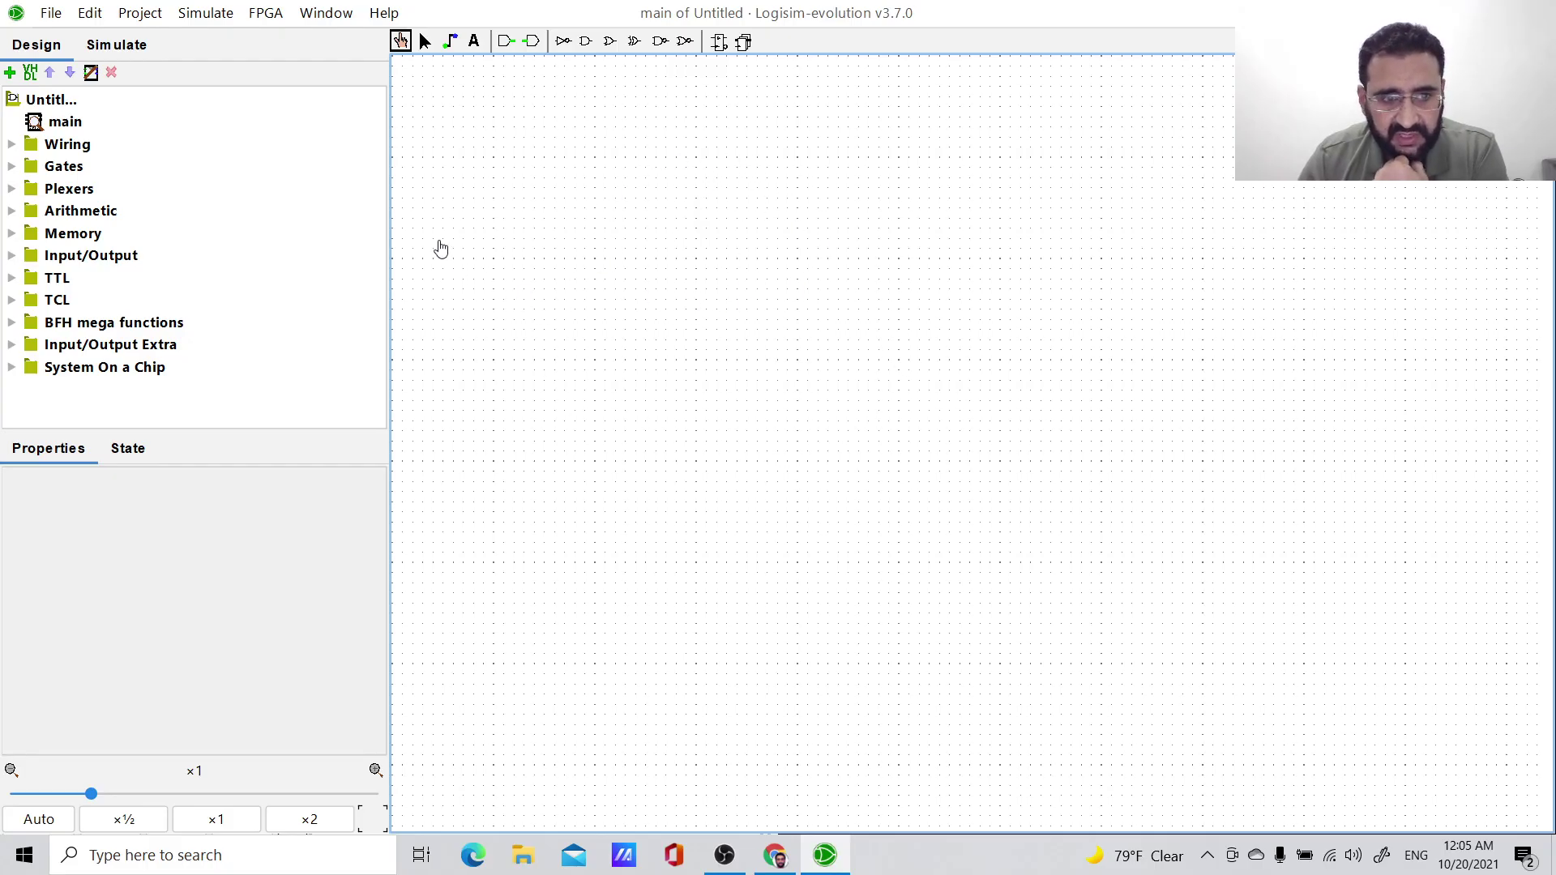
# Narrow the library panel and expand the Input/Output library.
pyautogui.moveTo(390, 211); pyautogui.dragTo(308, 213)
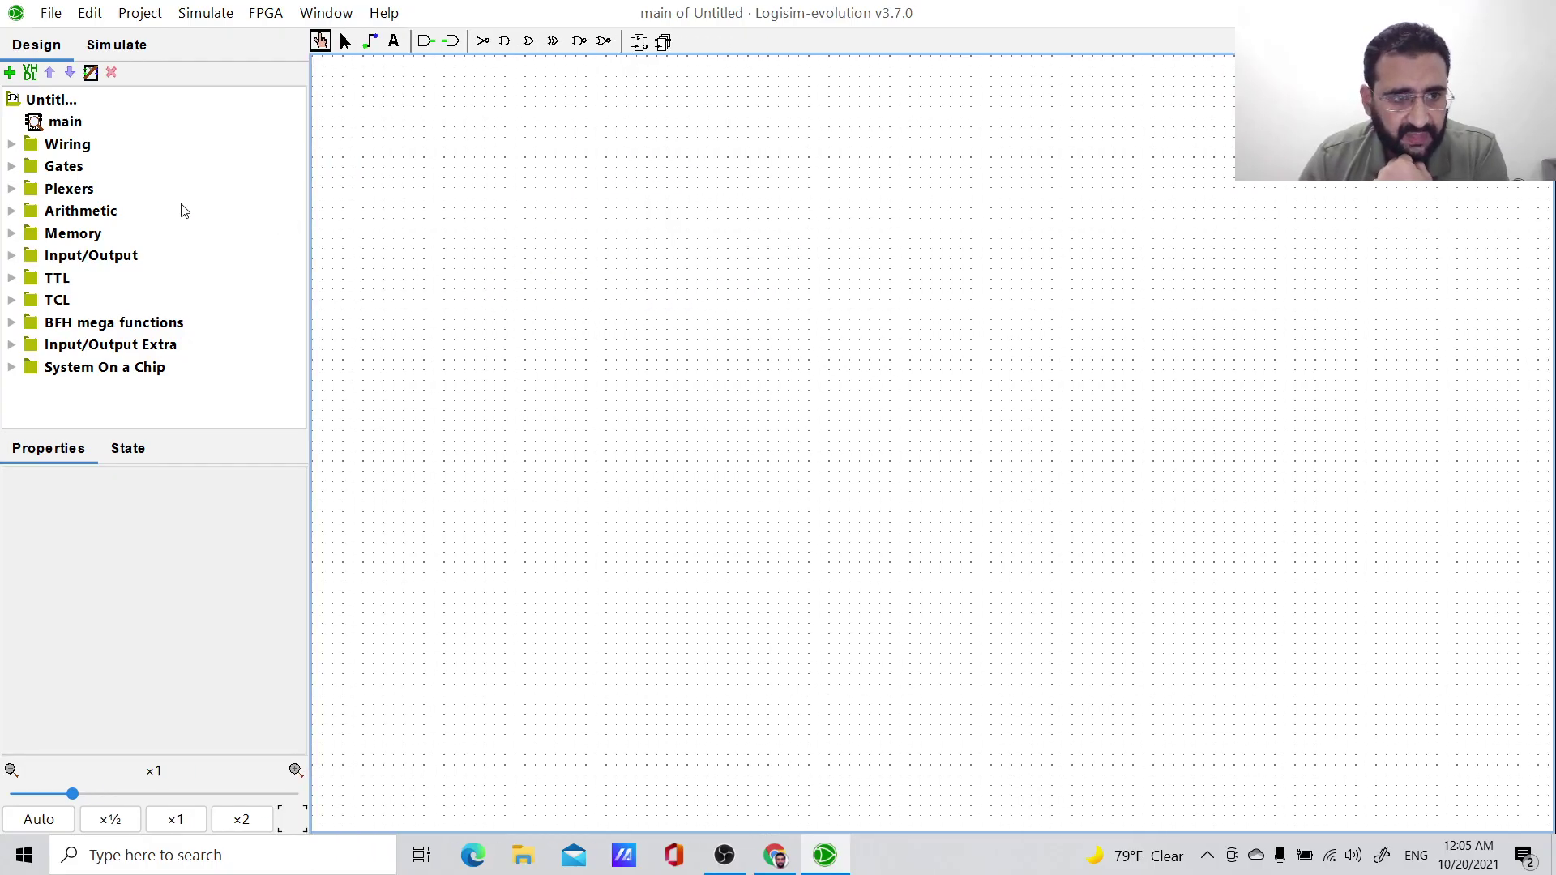
pyautogui.click(11, 167)
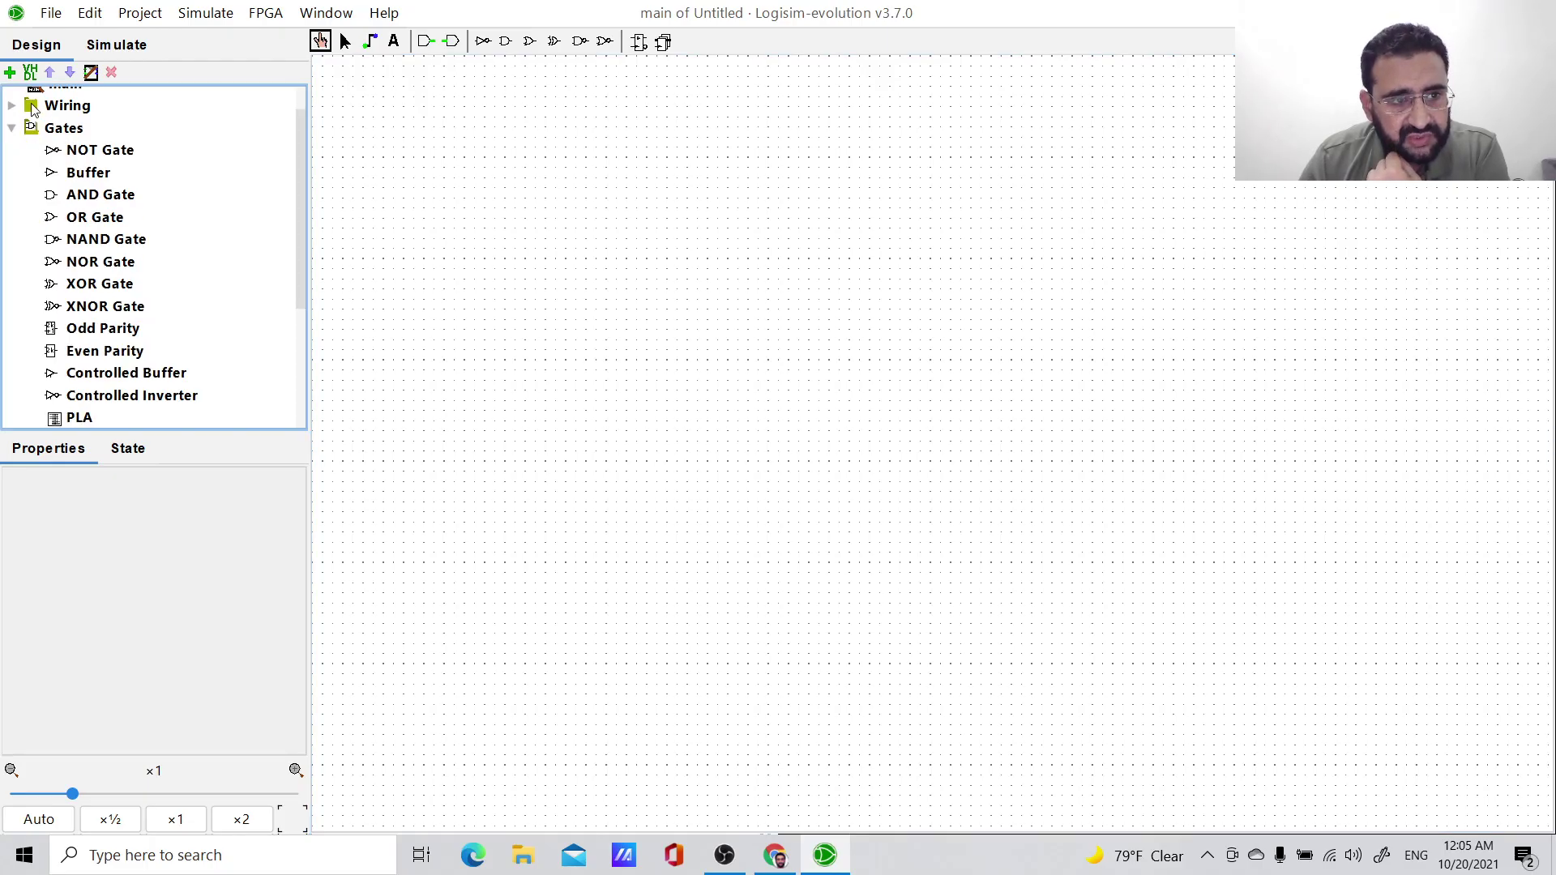
pyautogui.click(10, 128)
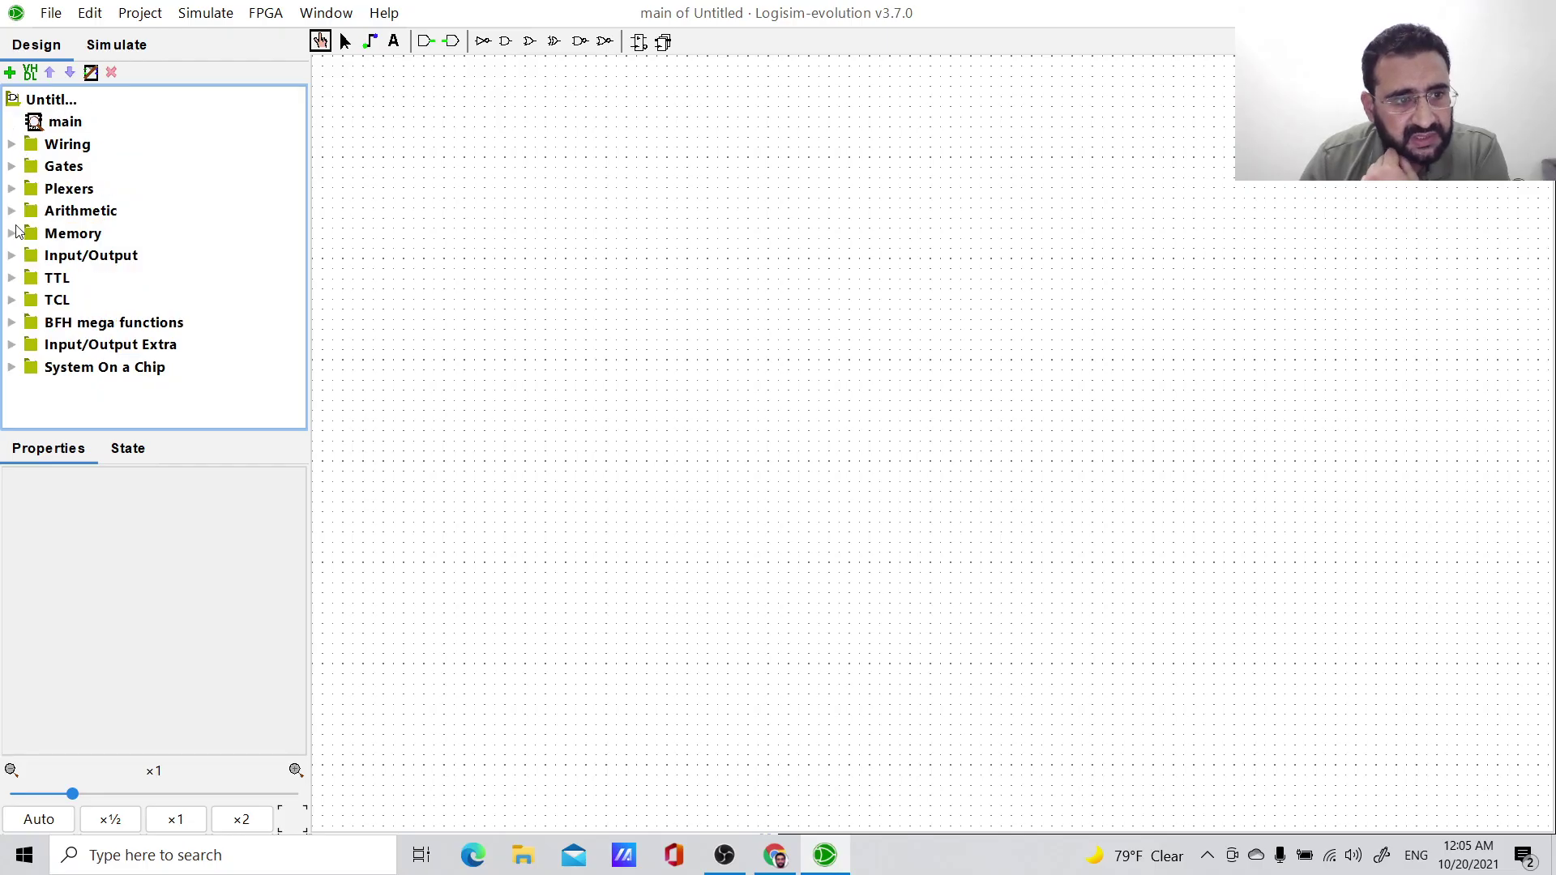
pyautogui.click(12, 257)
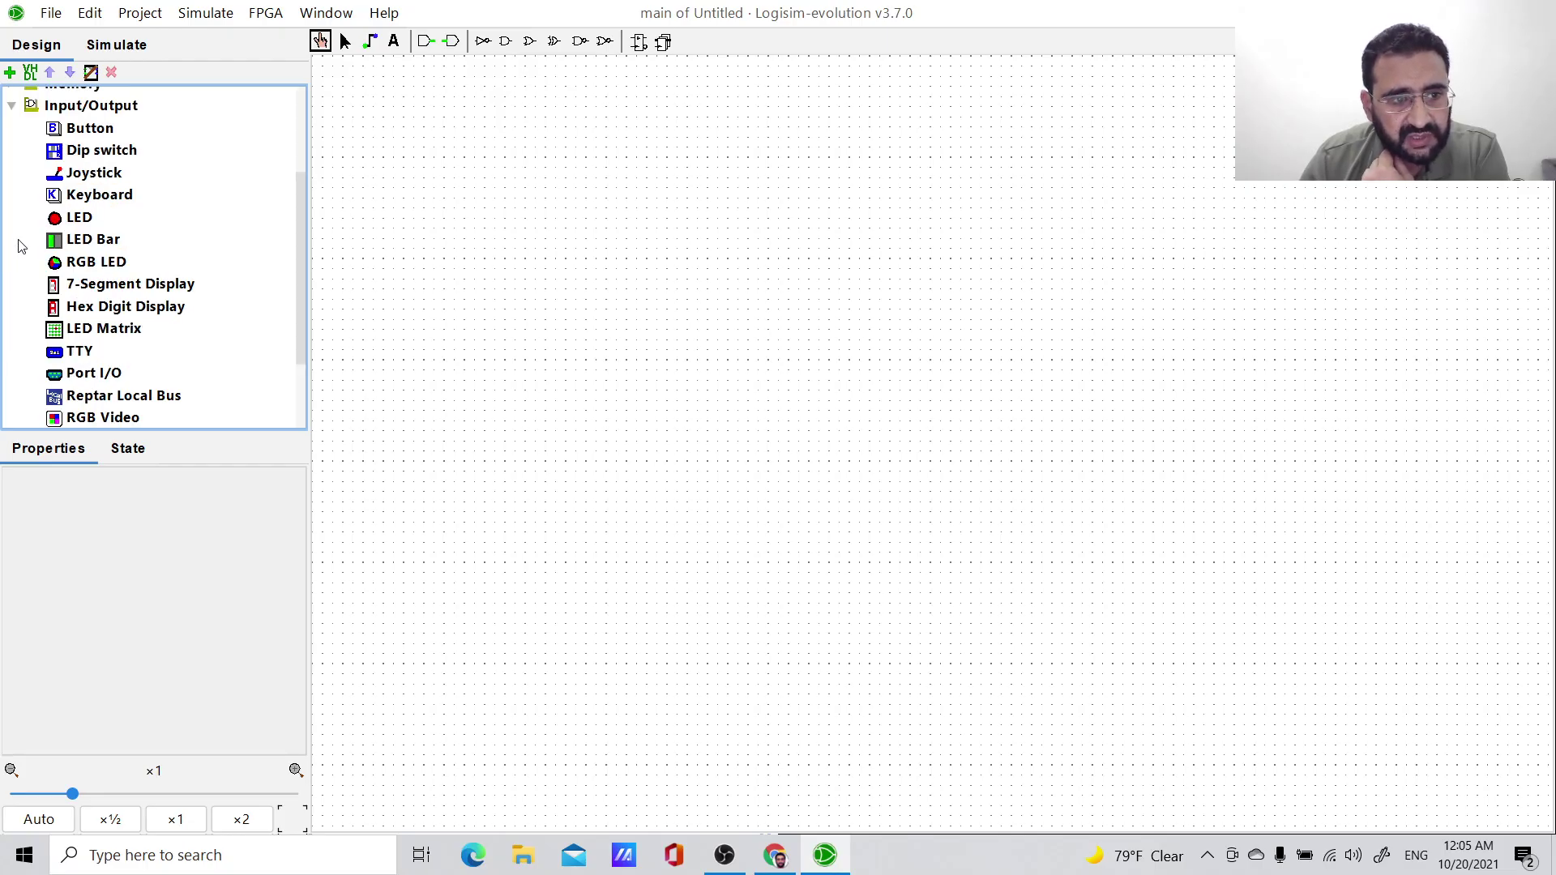
# Place a push button labelled X near the top left and button Y below it.
pyautogui.click(90, 130)
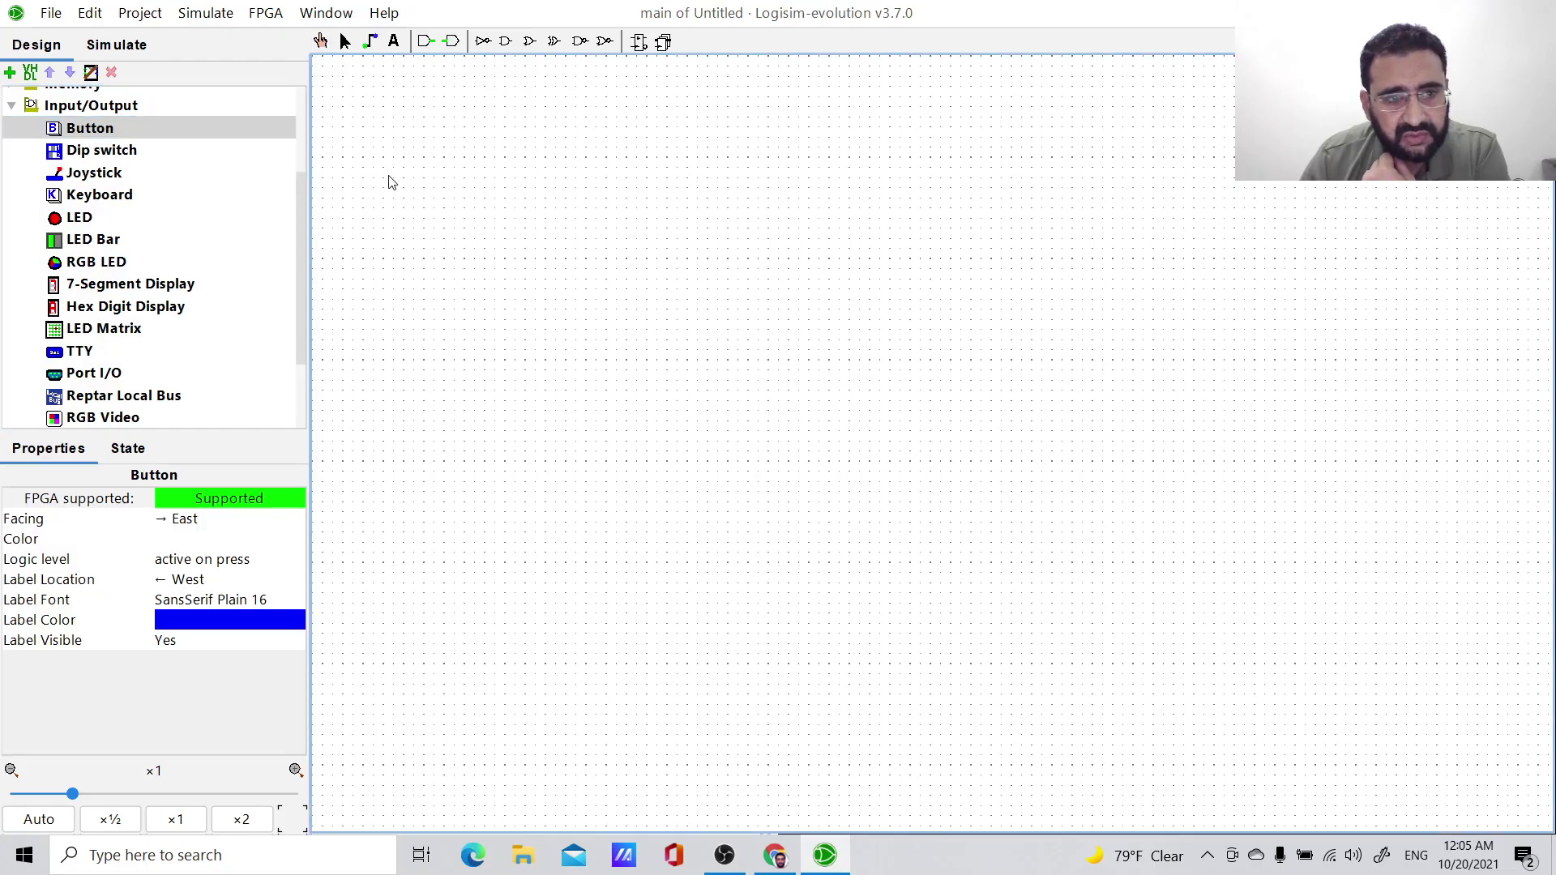
pyautogui.click(420, 190)
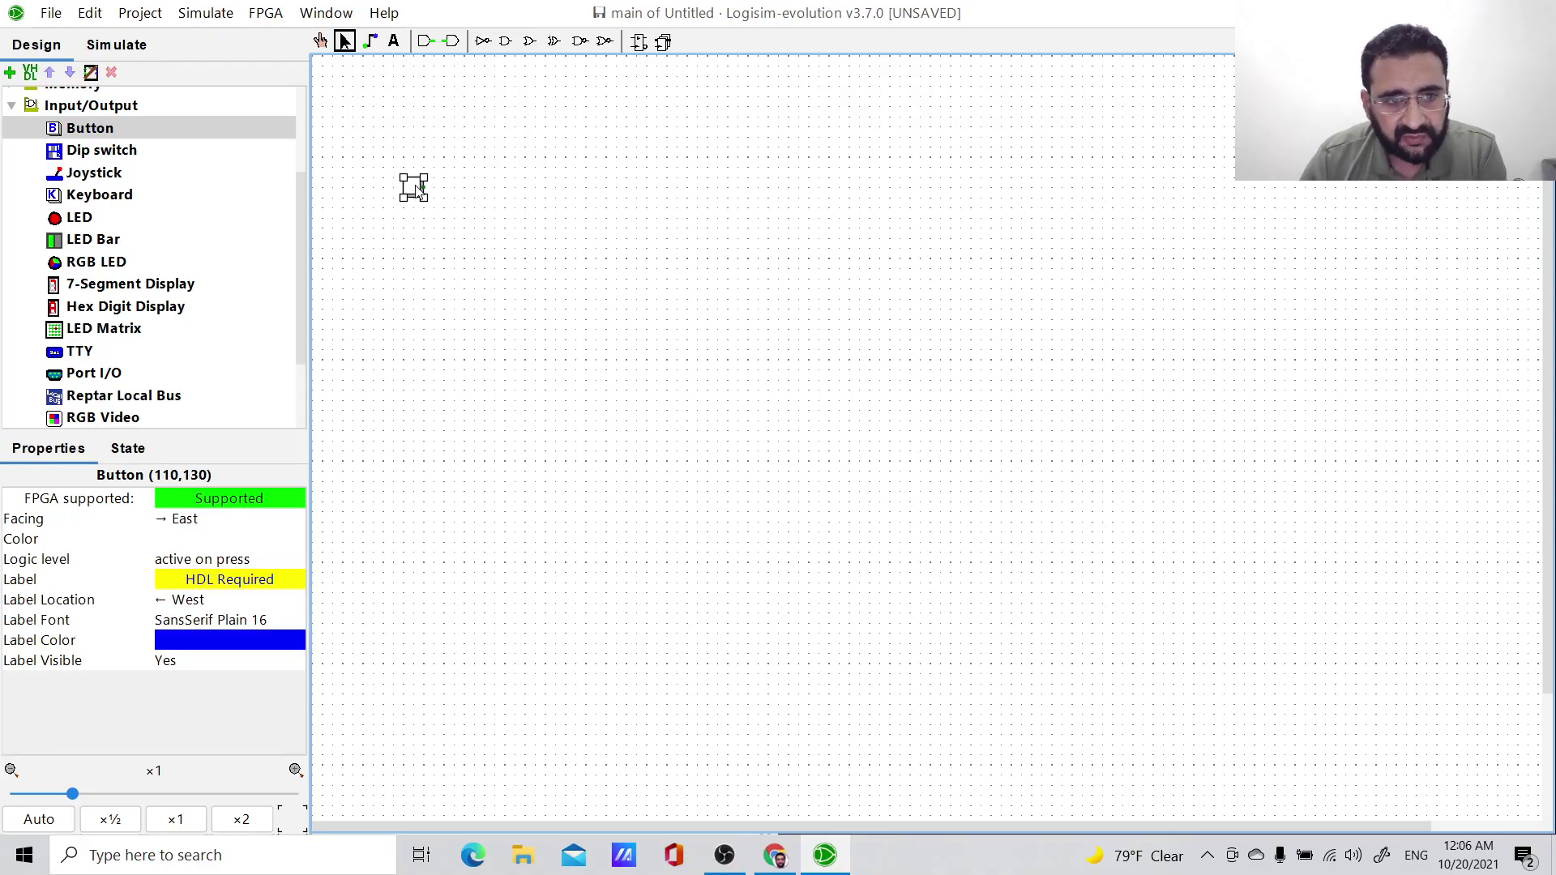
pyautogui.click(256, 577)
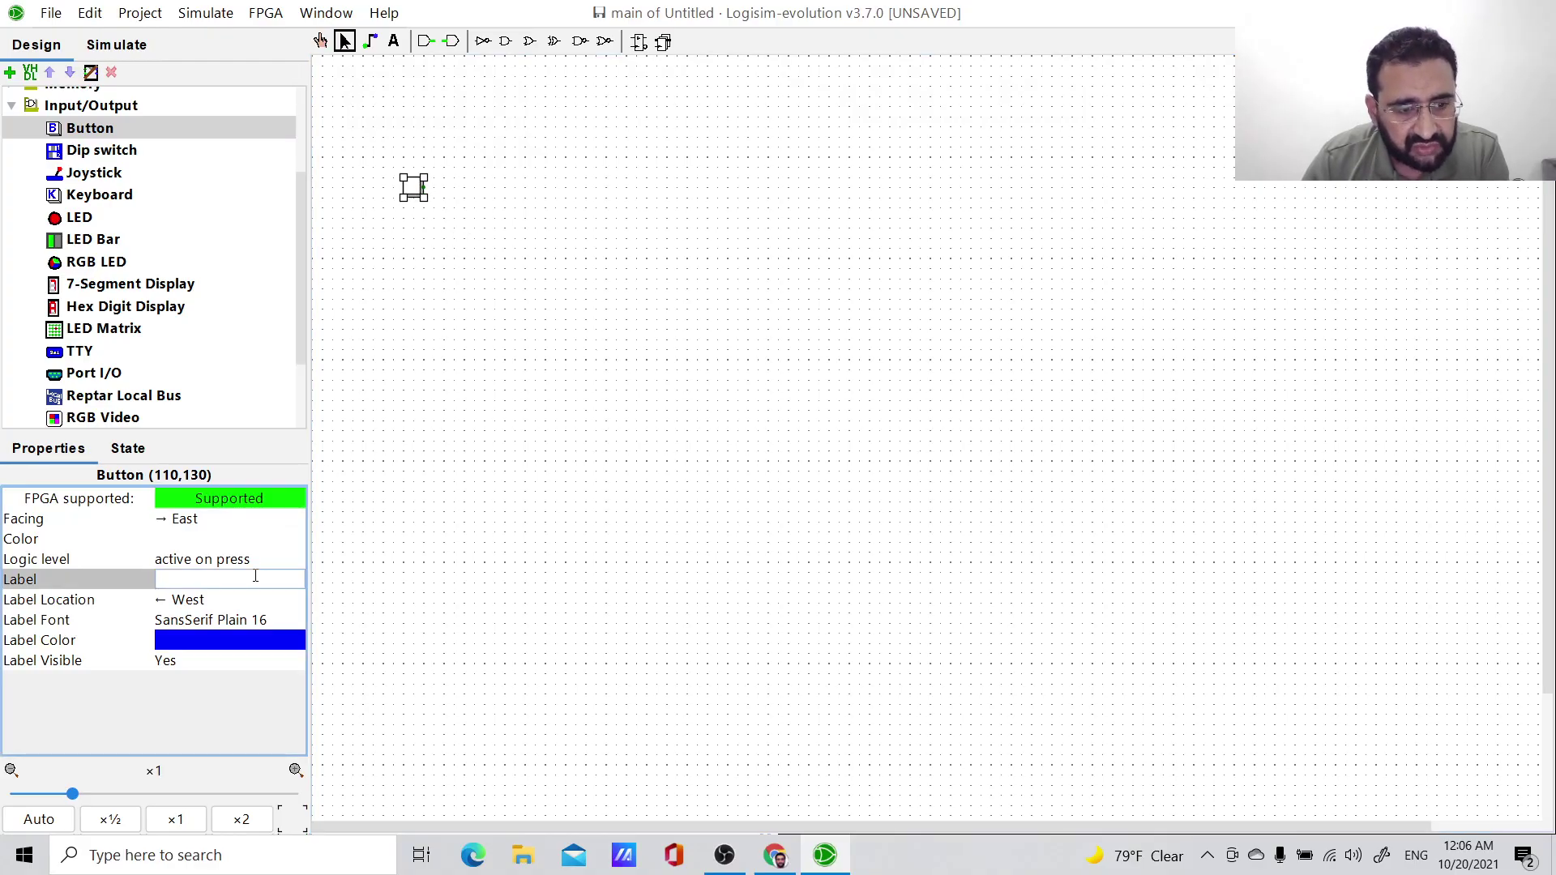
pyautogui.write('X')
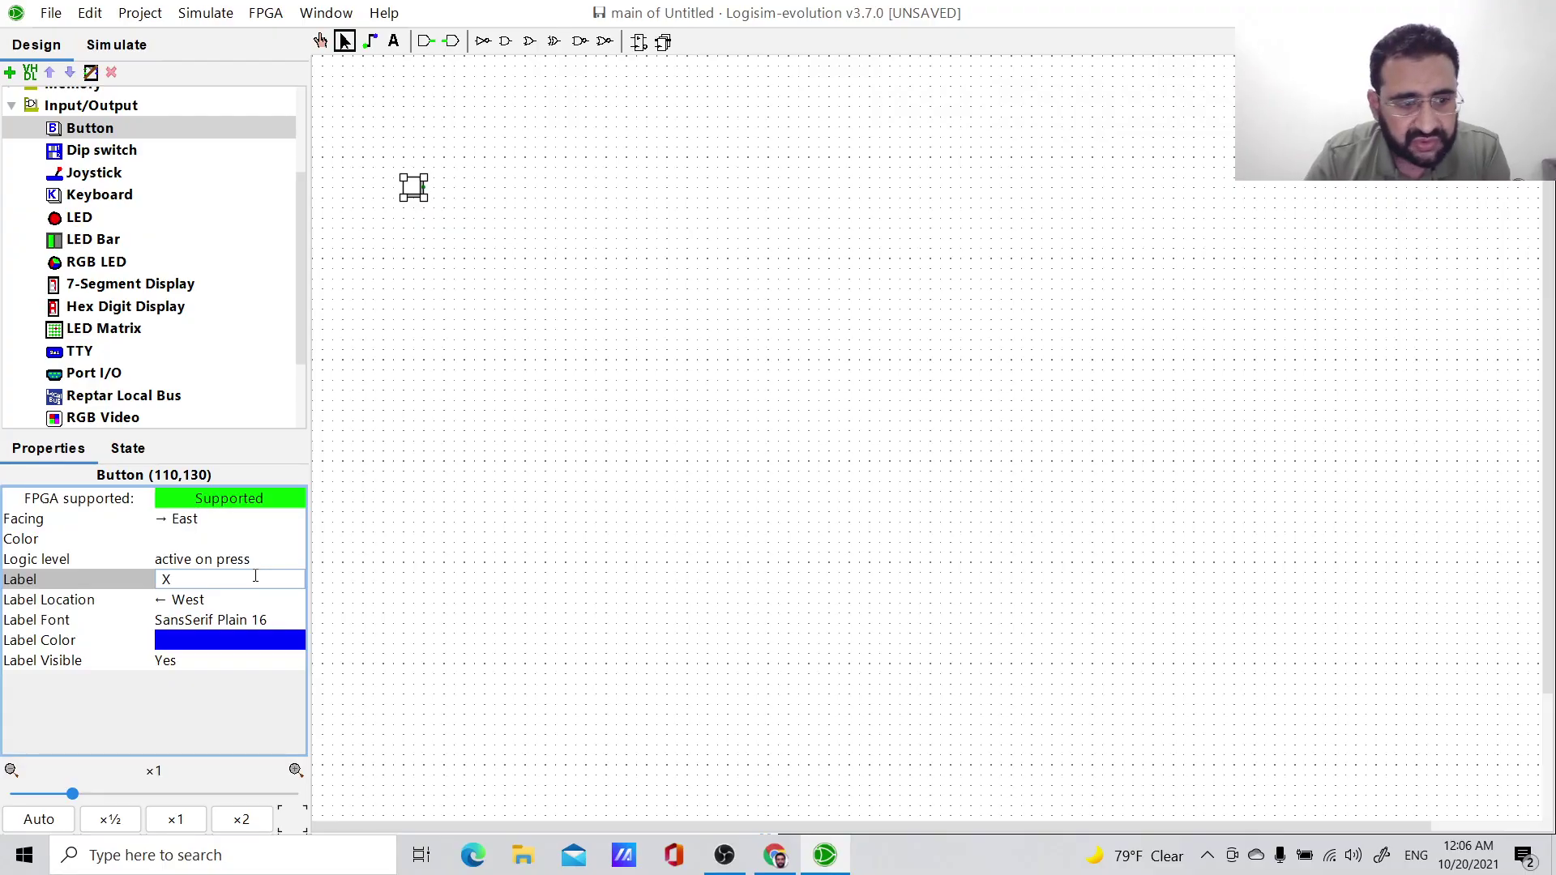
pyautogui.press('Return')
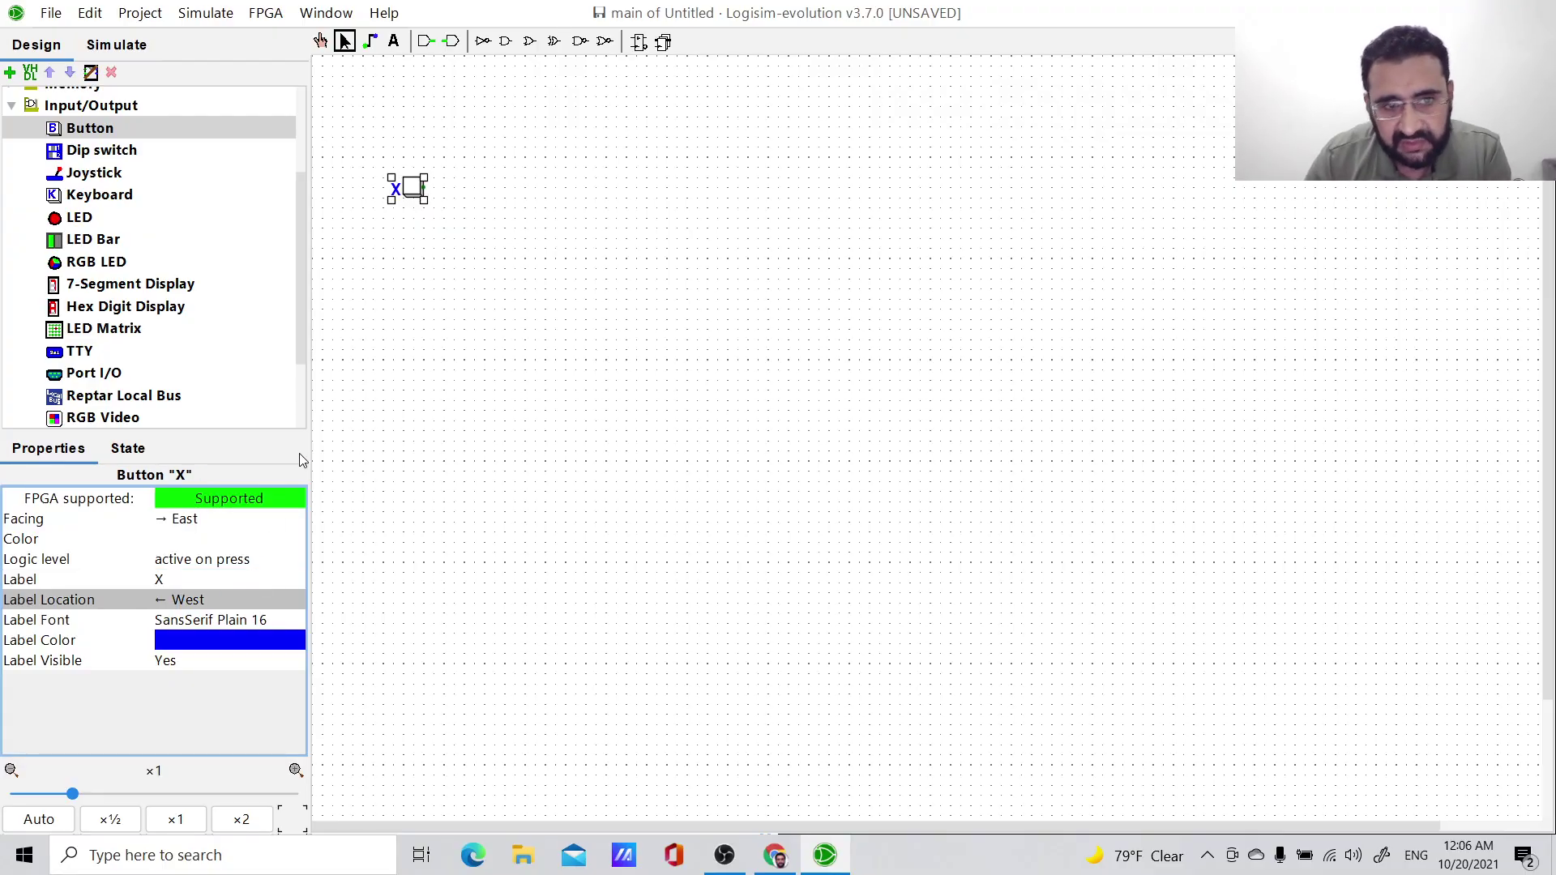
pyautogui.click(79, 130)
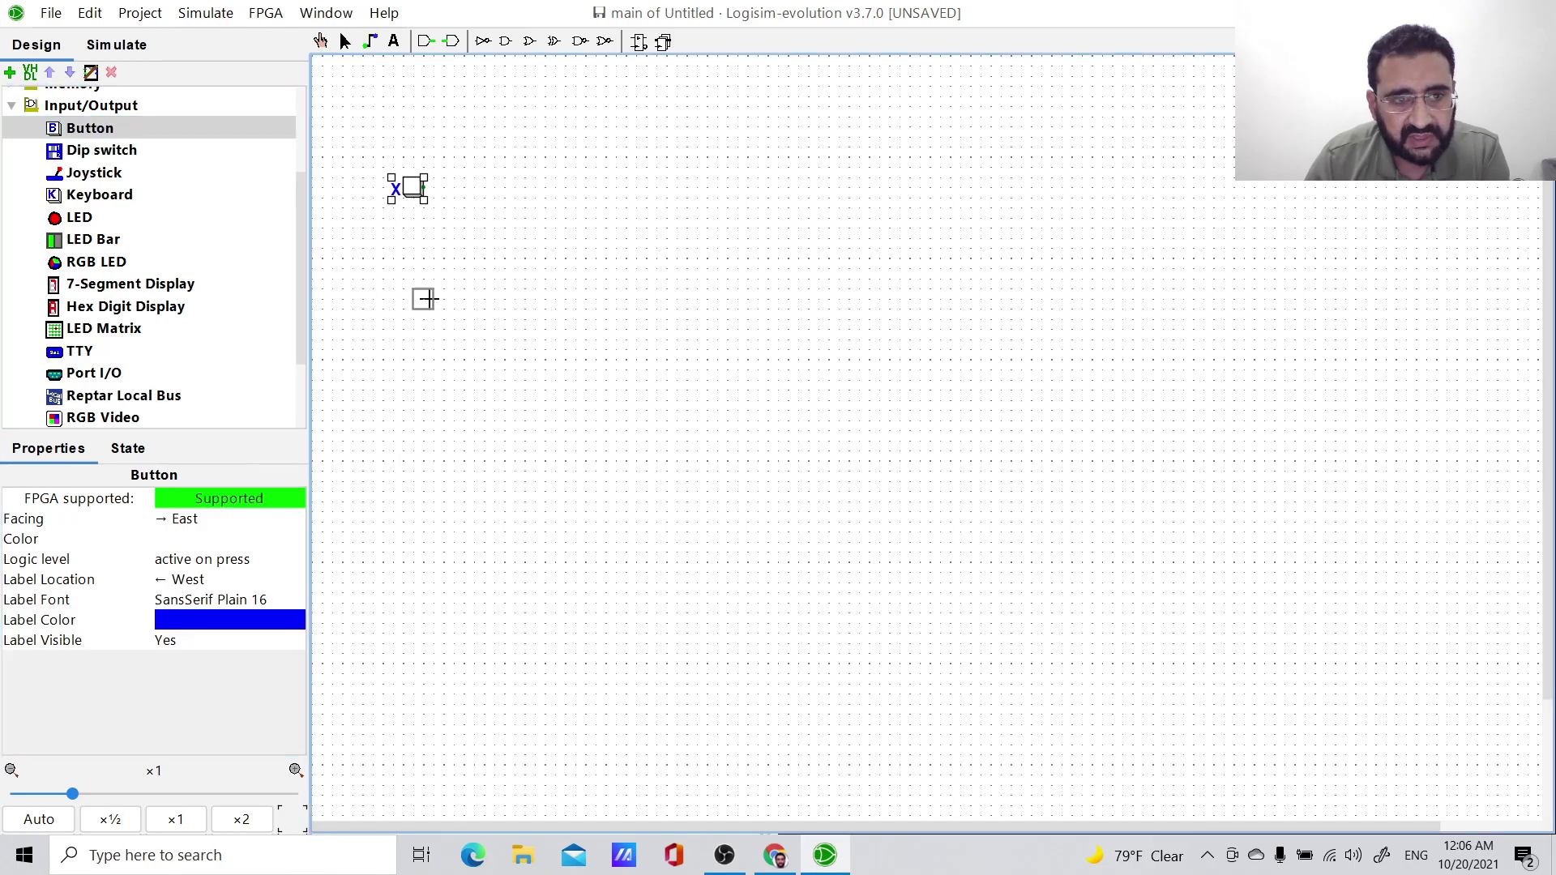
pyautogui.click(426, 259)
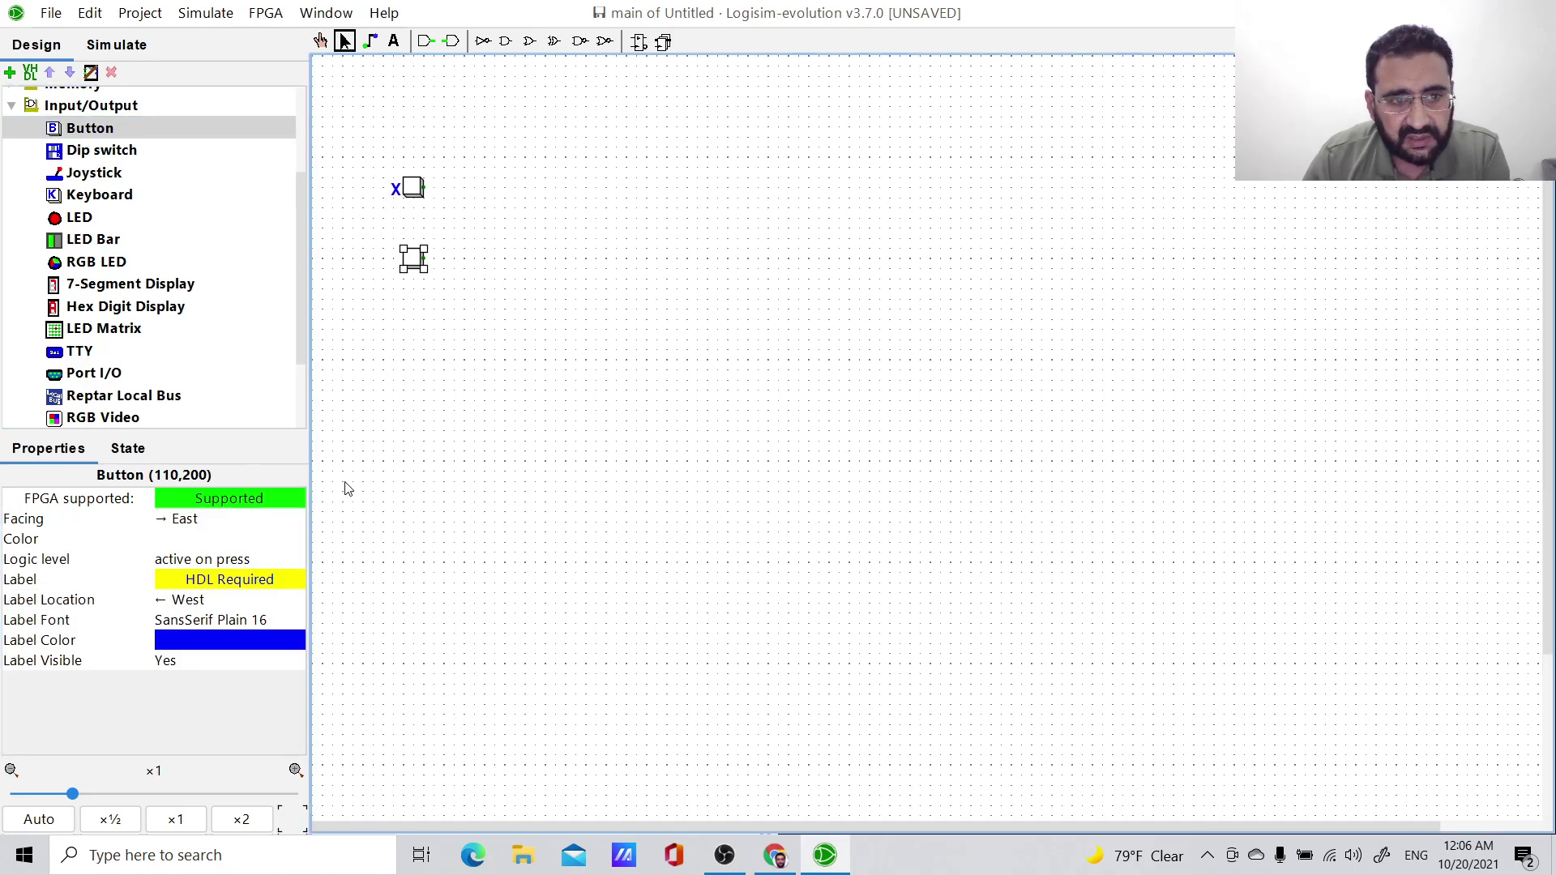
pyautogui.click(200, 579)
pyautogui.write('Y')
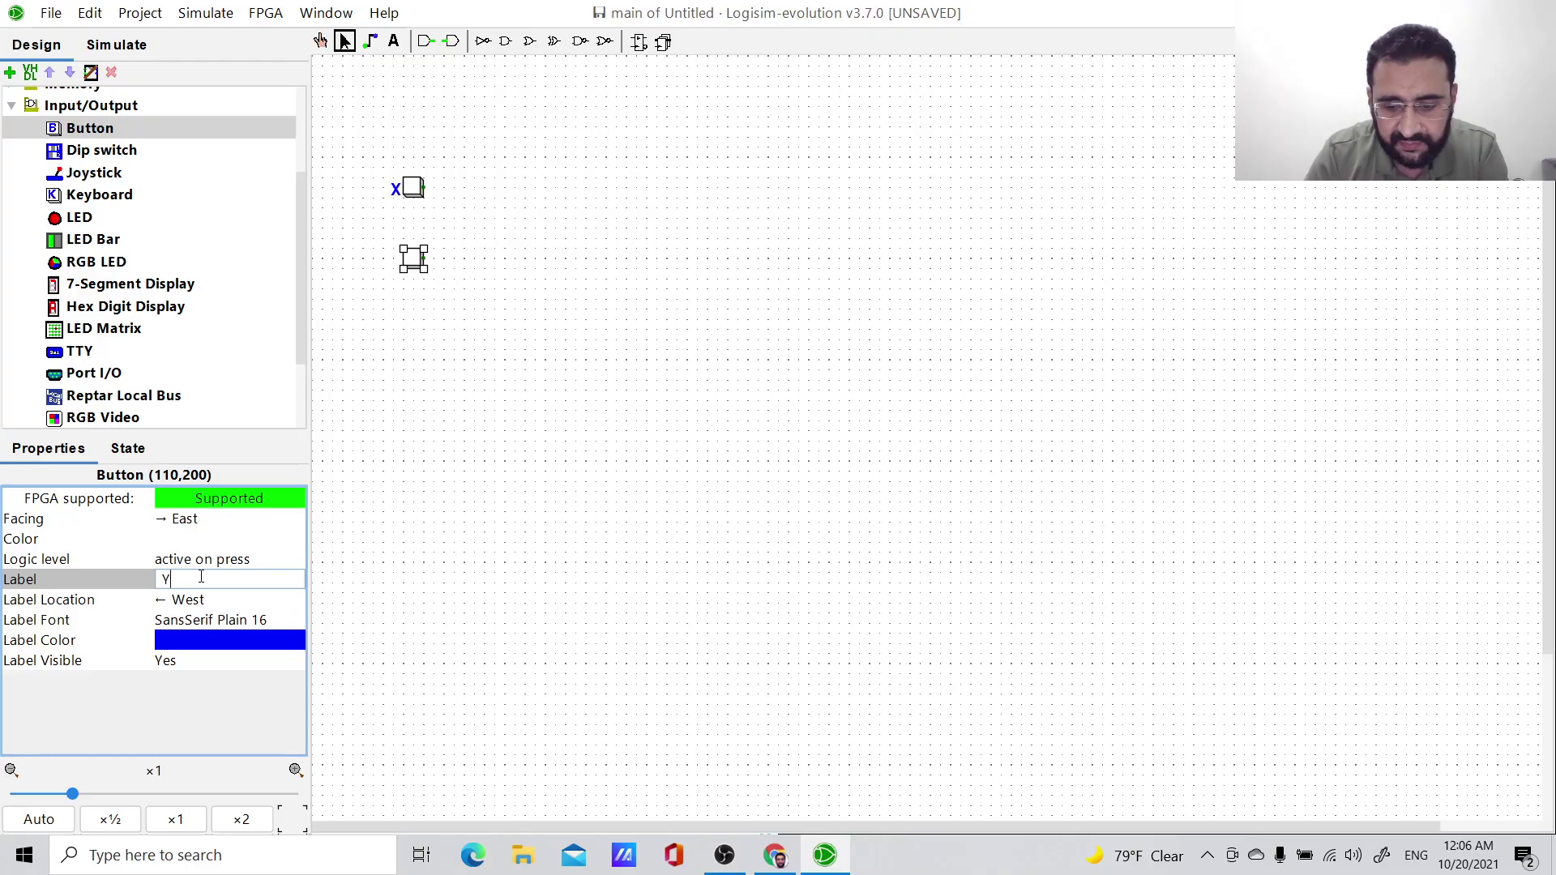
pyautogui.press('Return')
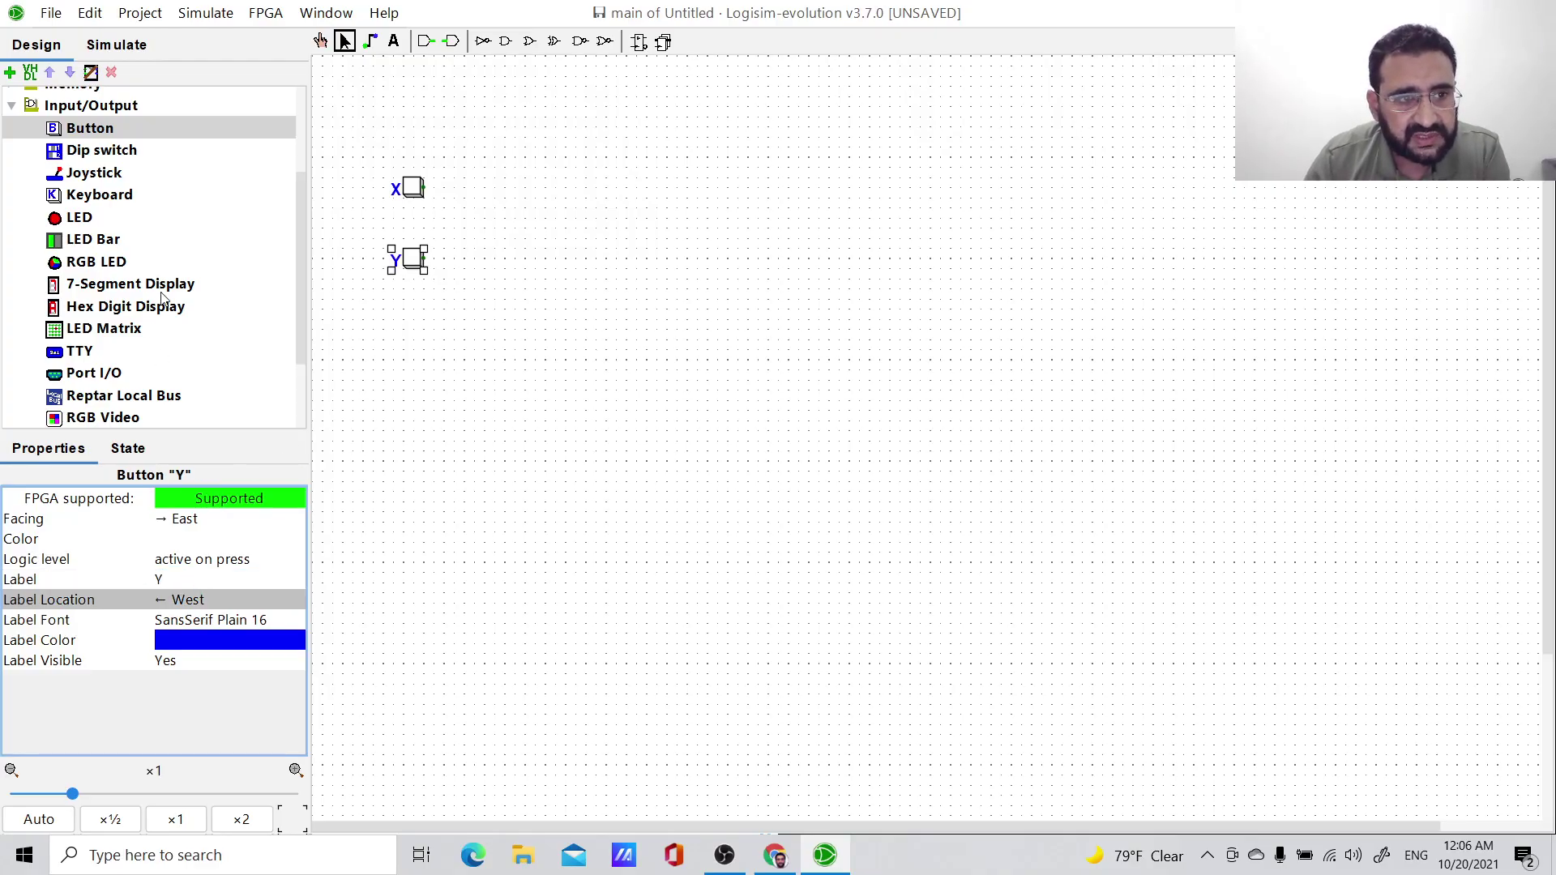
# Place an LED labelled F right of button X and wire X's output to it.
pyautogui.click(68, 220)
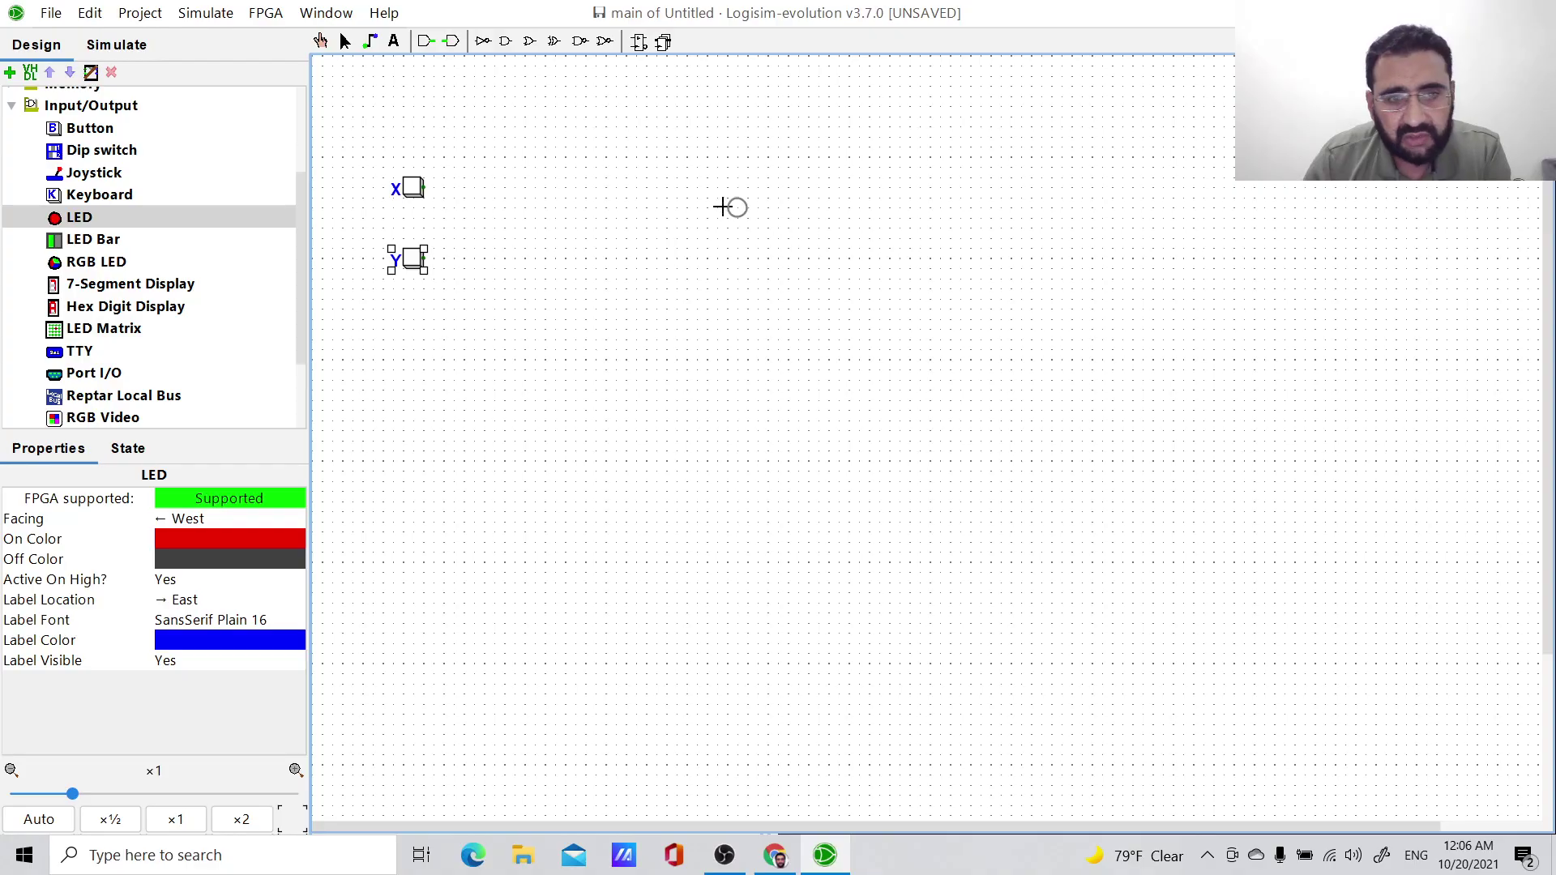
pyautogui.click(658, 197)
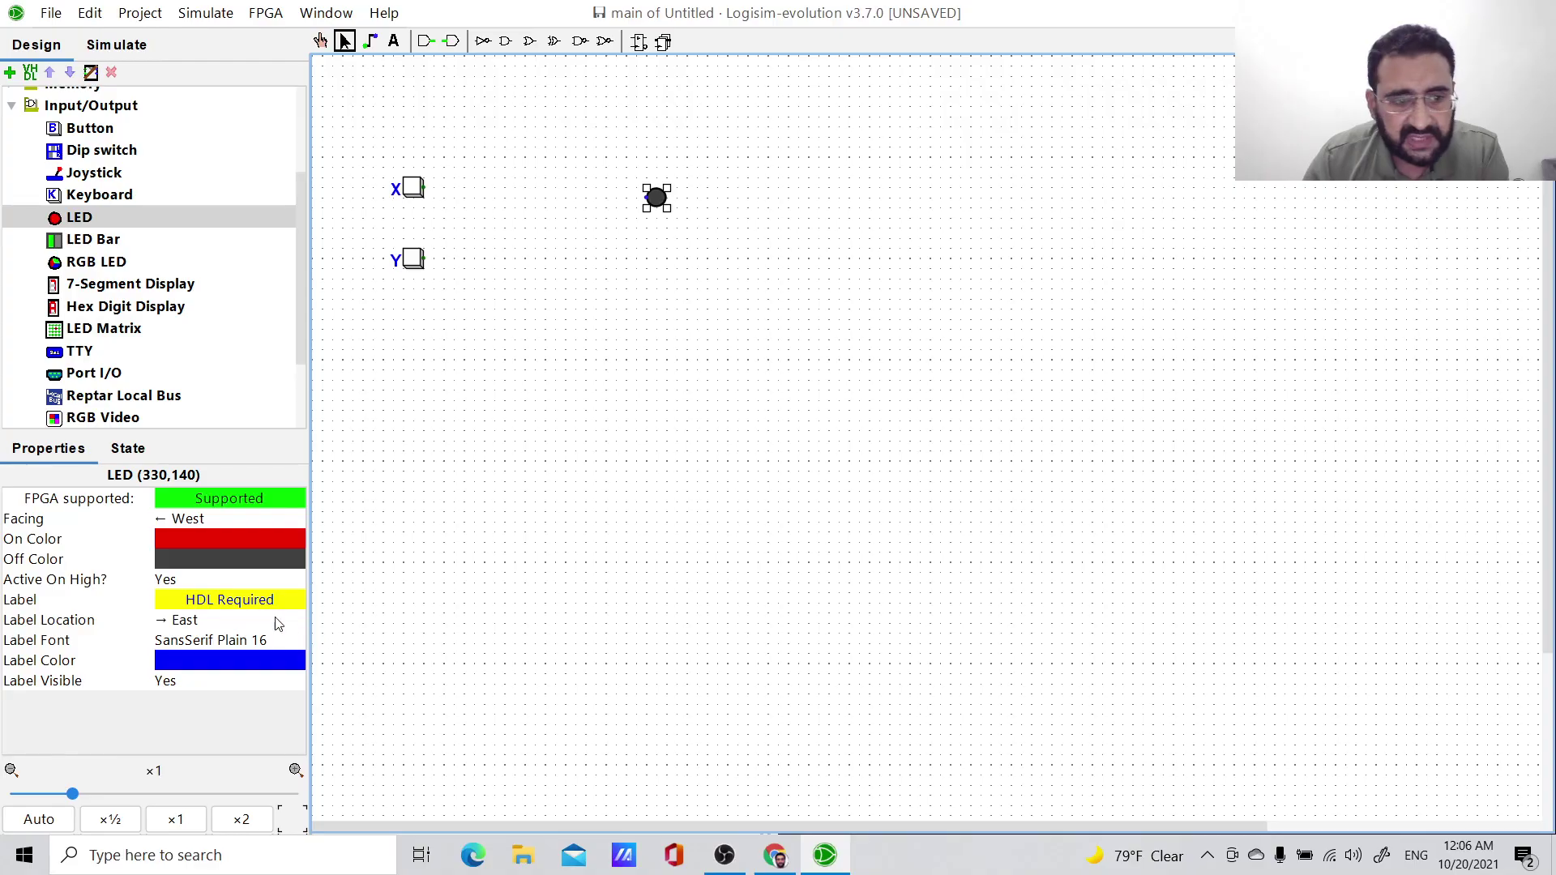
pyautogui.click(224, 600)
pyautogui.write('F')
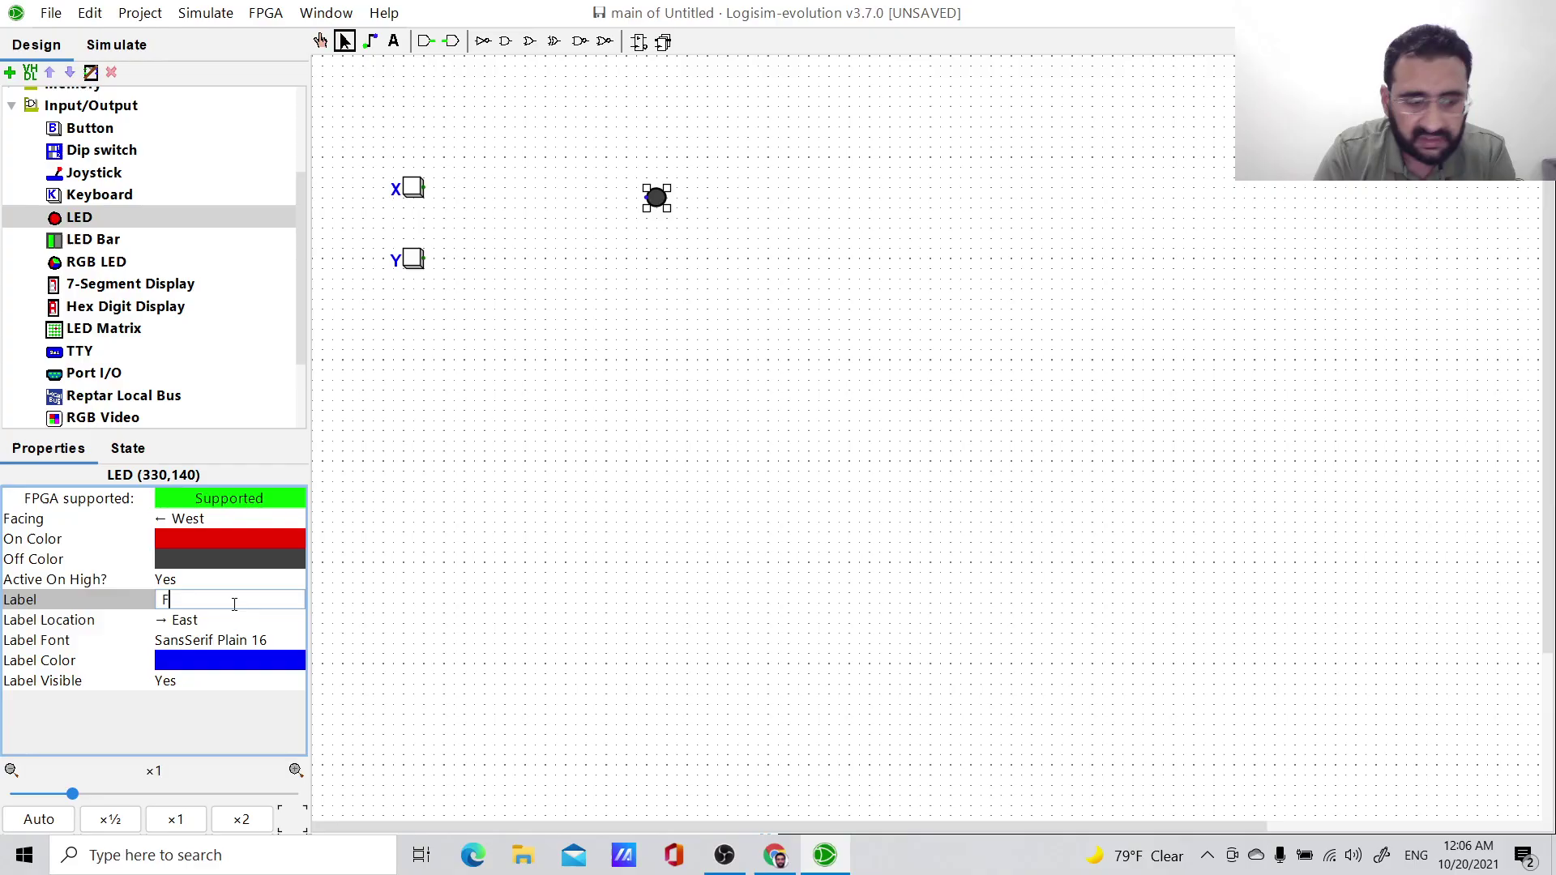
pyautogui.press('Return')
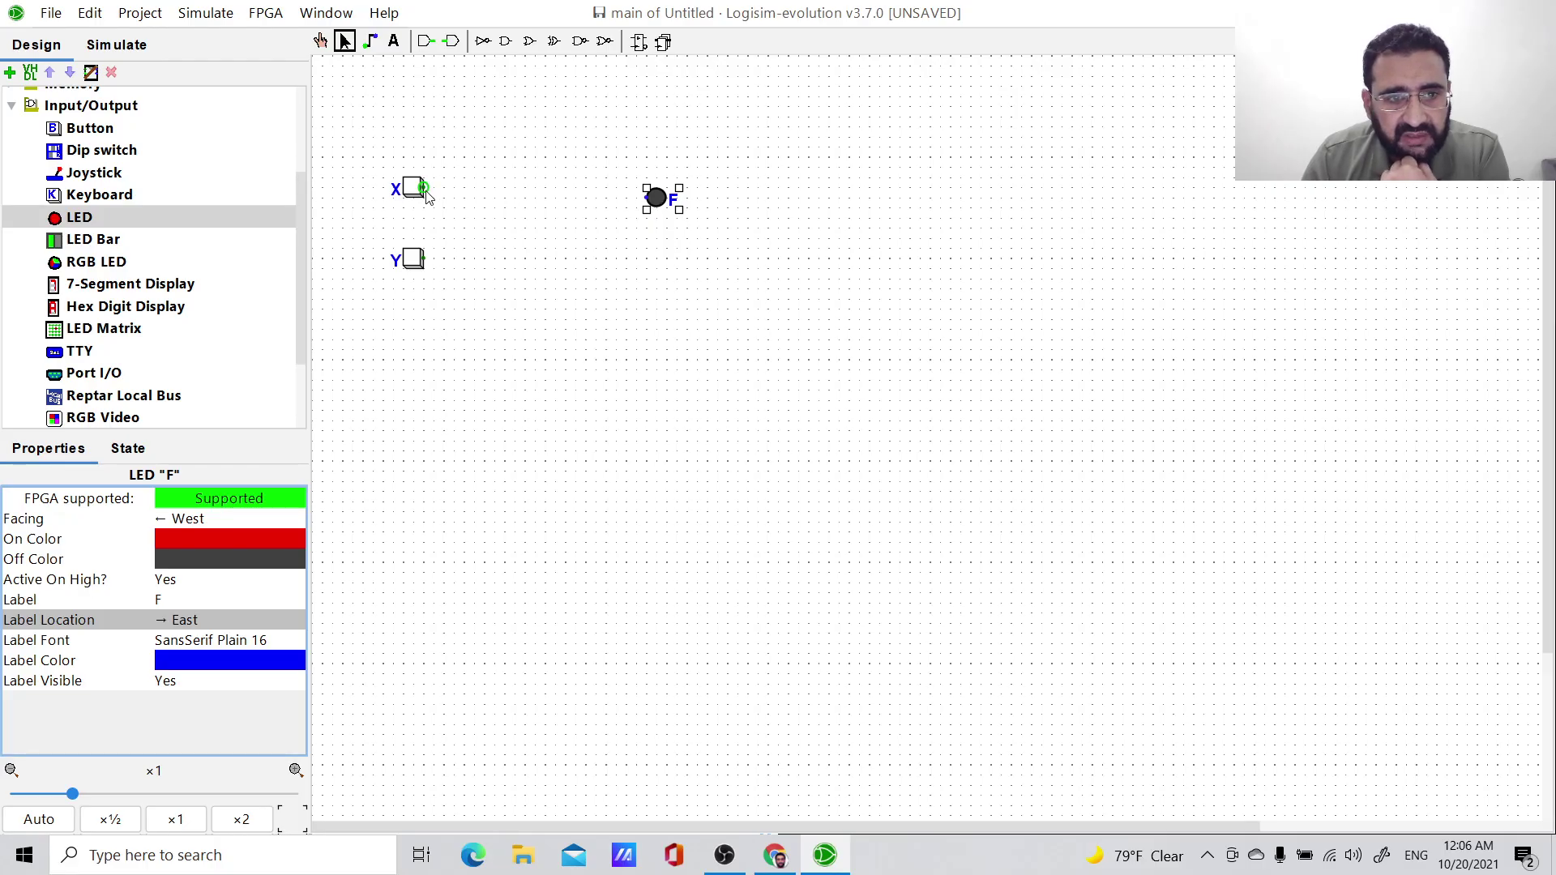
pyautogui.moveTo(424, 189); pyautogui.dragTo(646, 189)
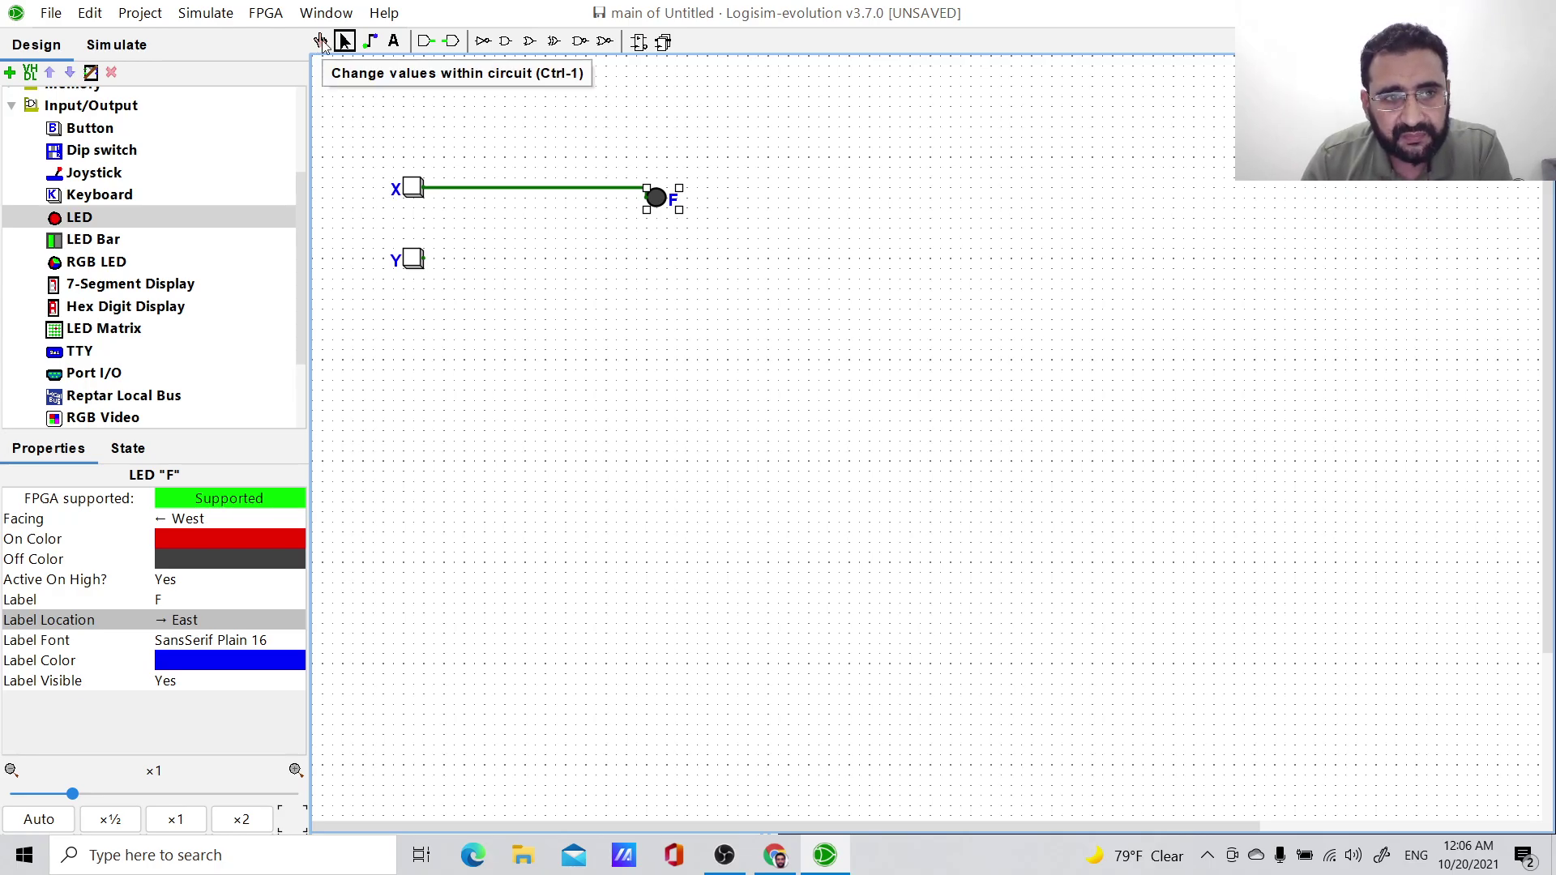
# Poke button X to light LED F, then release it.
pyautogui.click(321, 42)
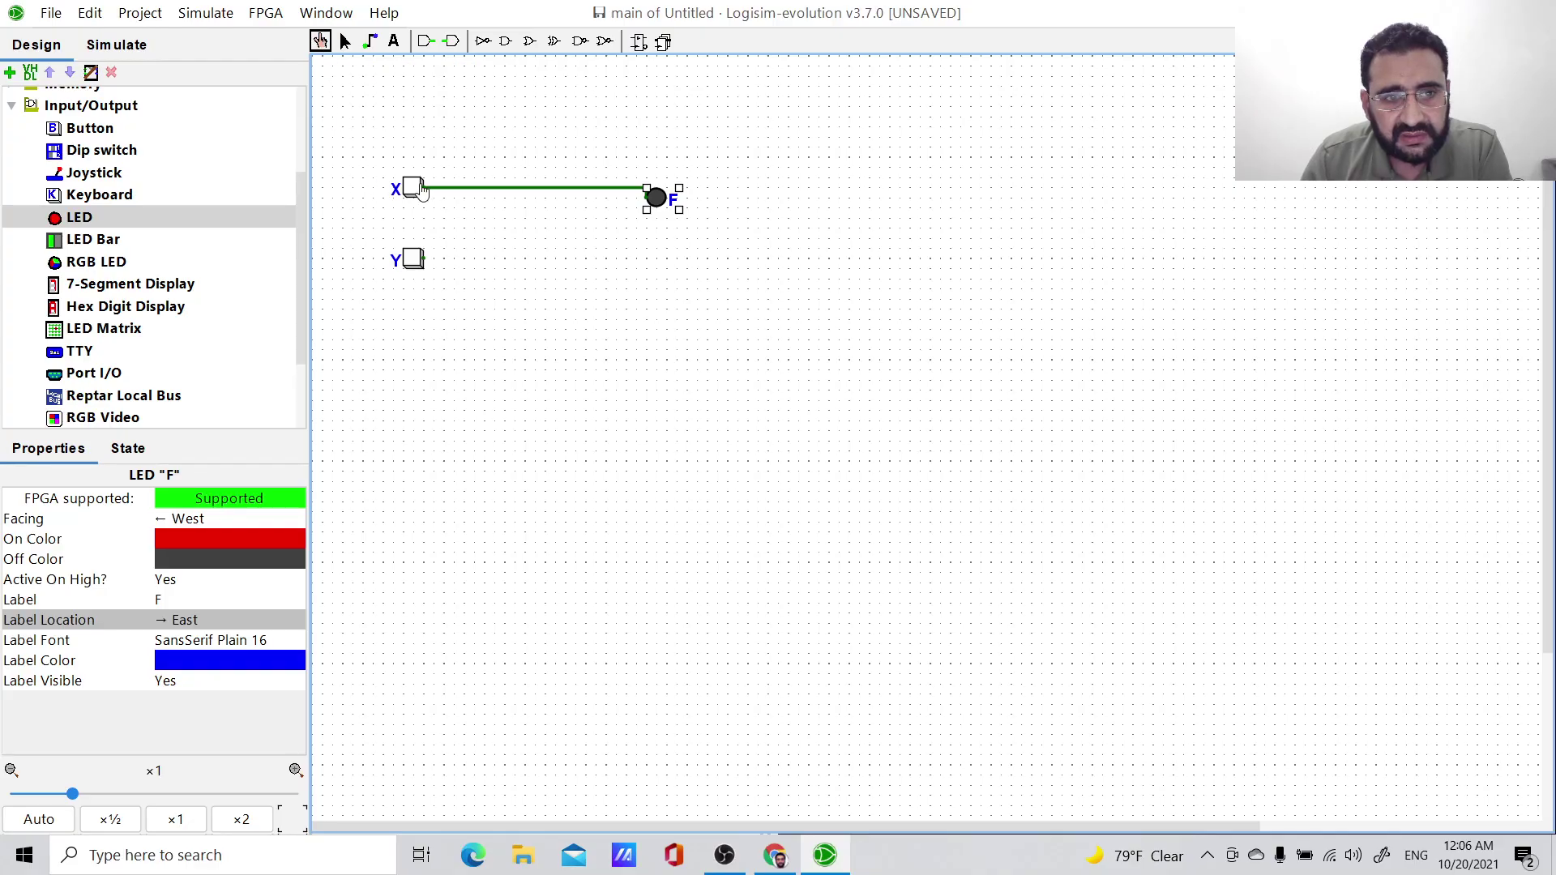
pyautogui.click(413, 192)
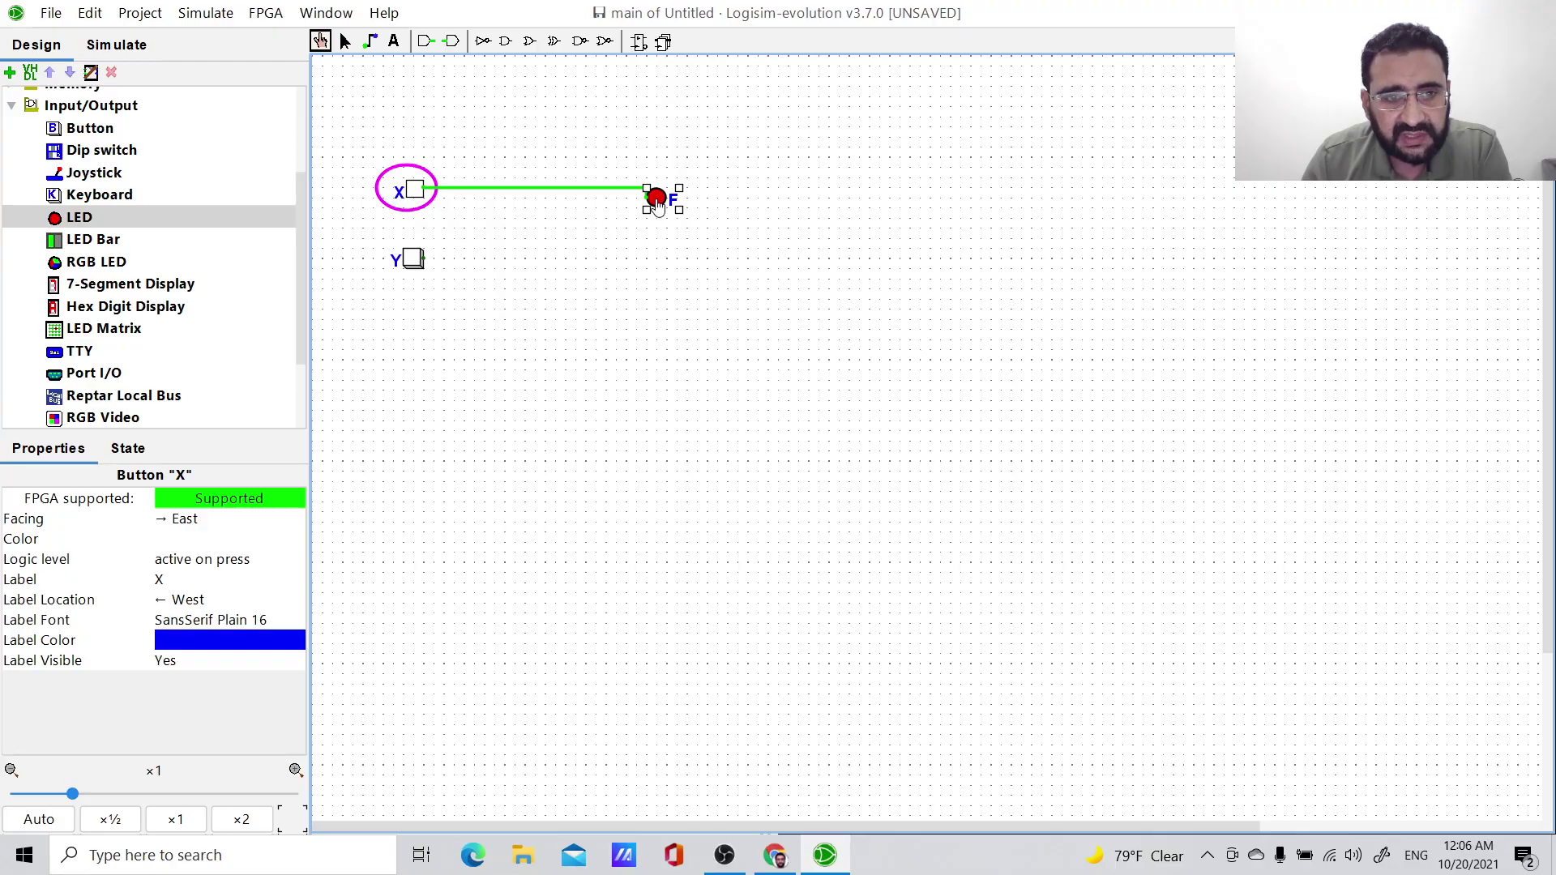
pyautogui.moveTo(658, 204); pyautogui.dragTo(403, 94)
# Delete the wire between button X and LED F.
pyautogui.click(345, 42)
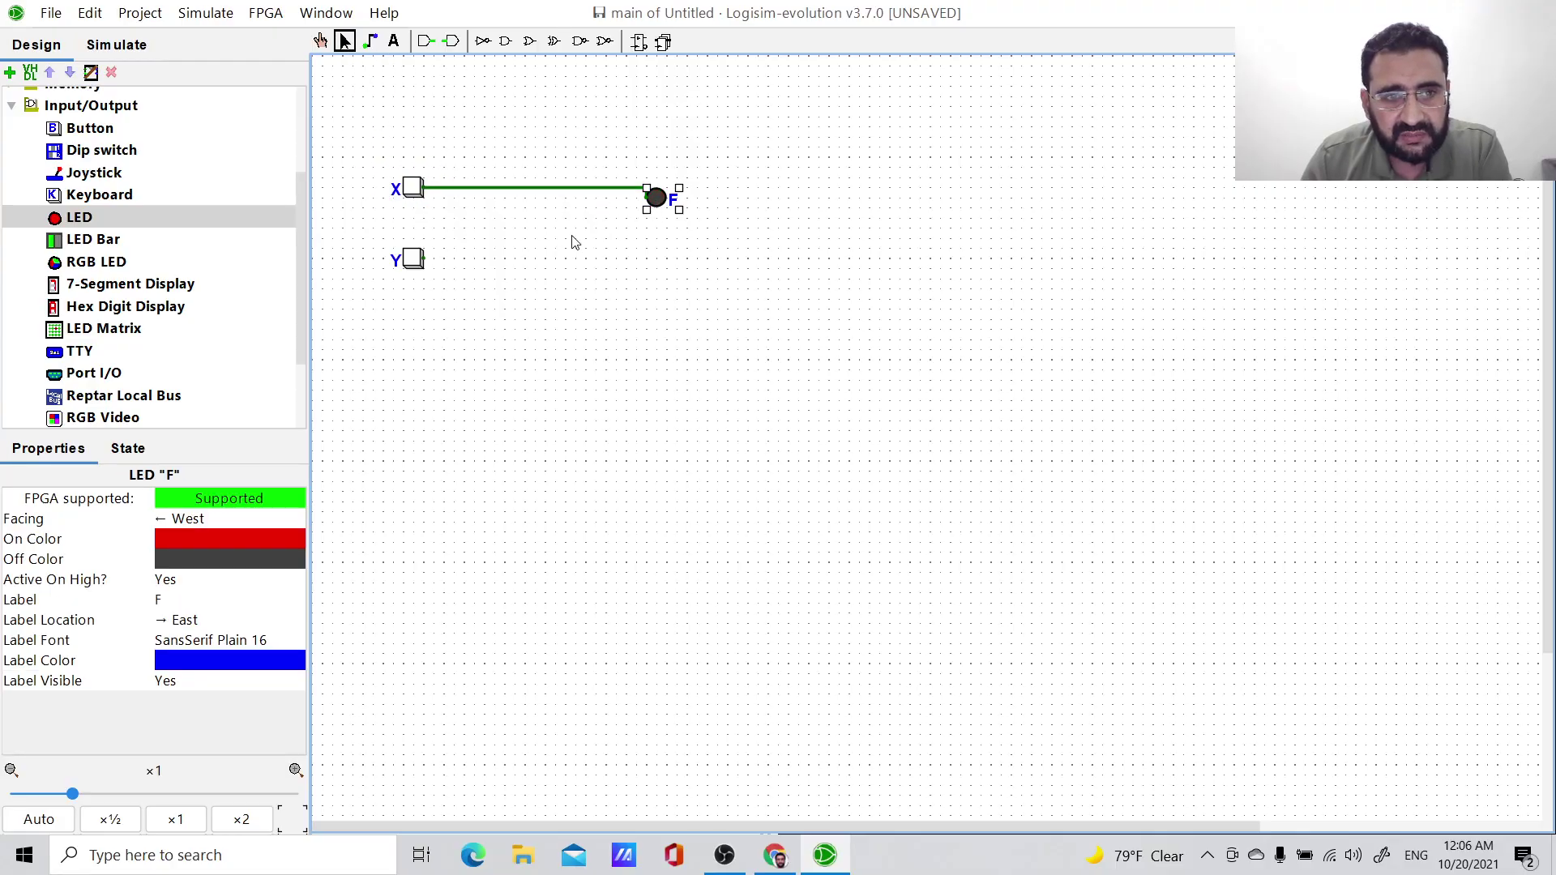
pyautogui.click(543, 189)
pyautogui.press('Delete')
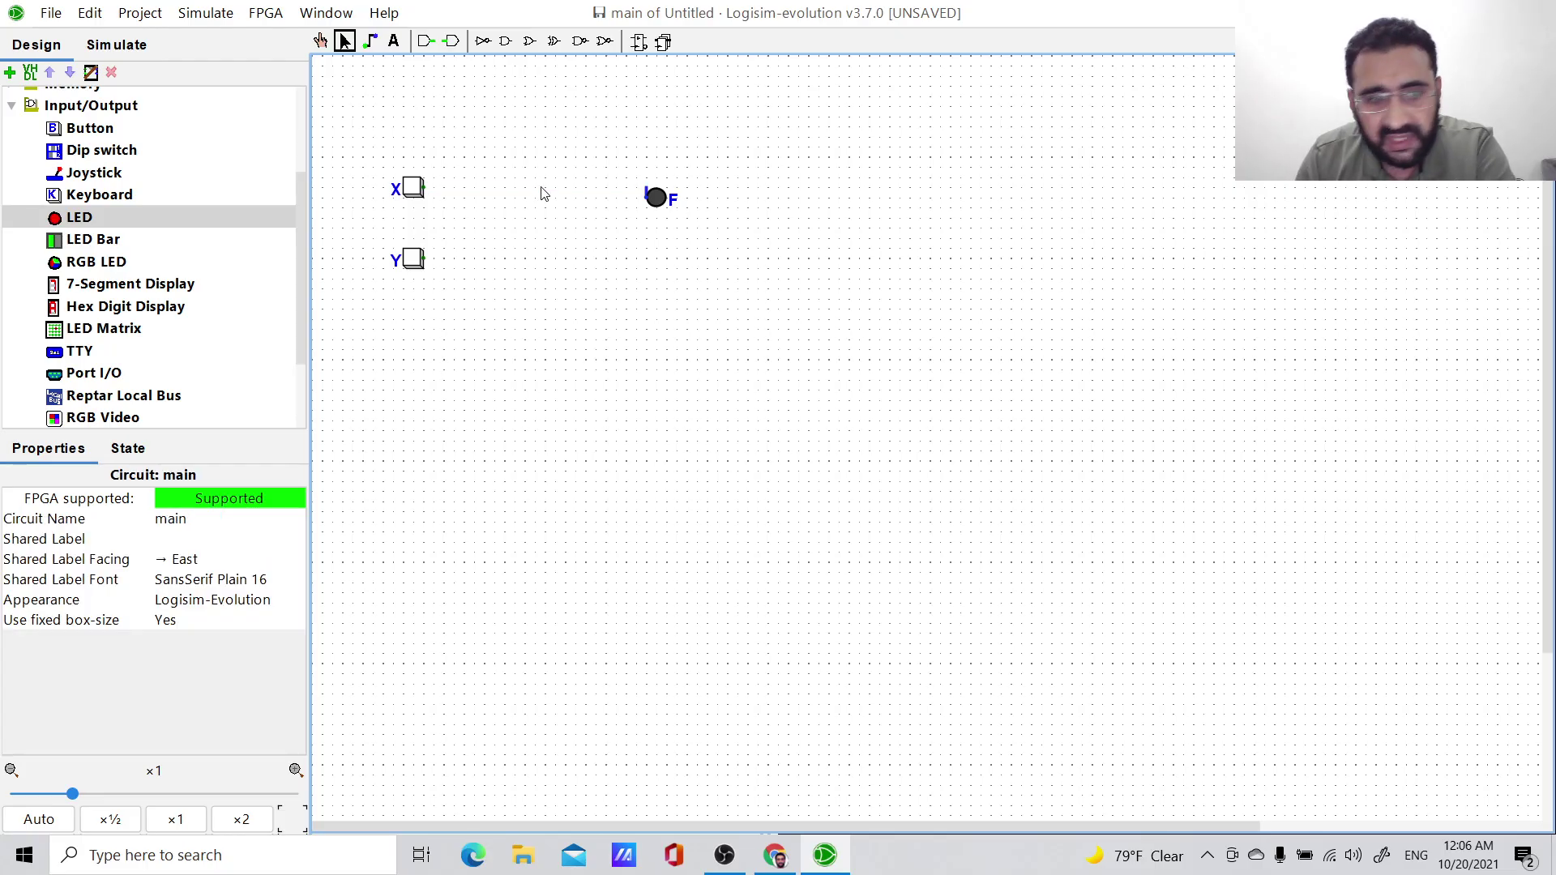
# Replace LED F with a new LED labelled F between the X and Y rows.
pyautogui.click(649, 192)
pyautogui.press('Delete')
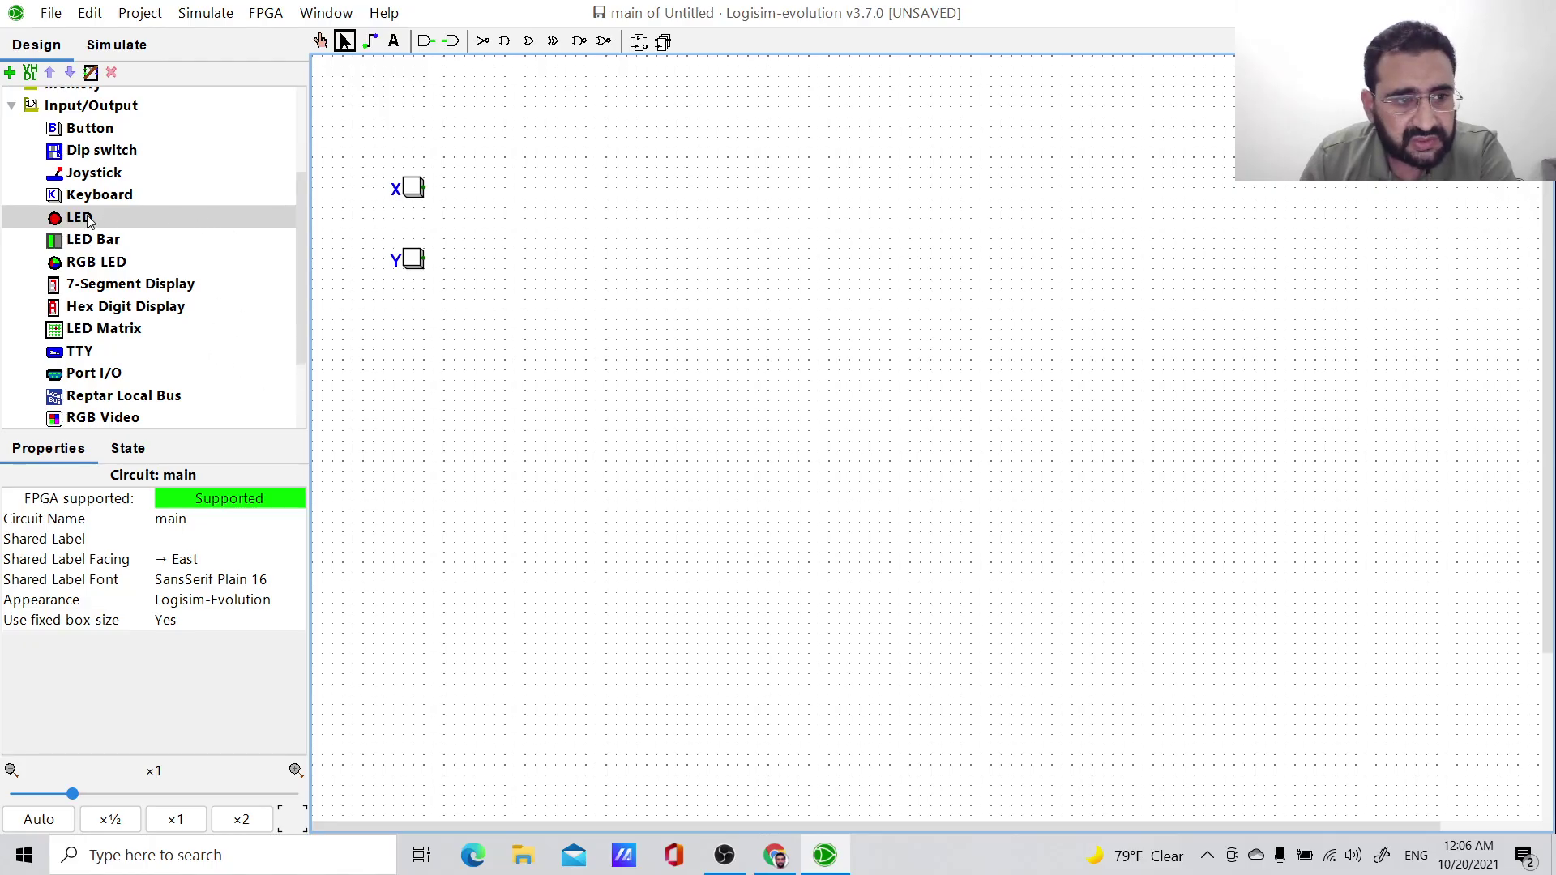
pyautogui.click(91, 221)
pyautogui.click(636, 220)
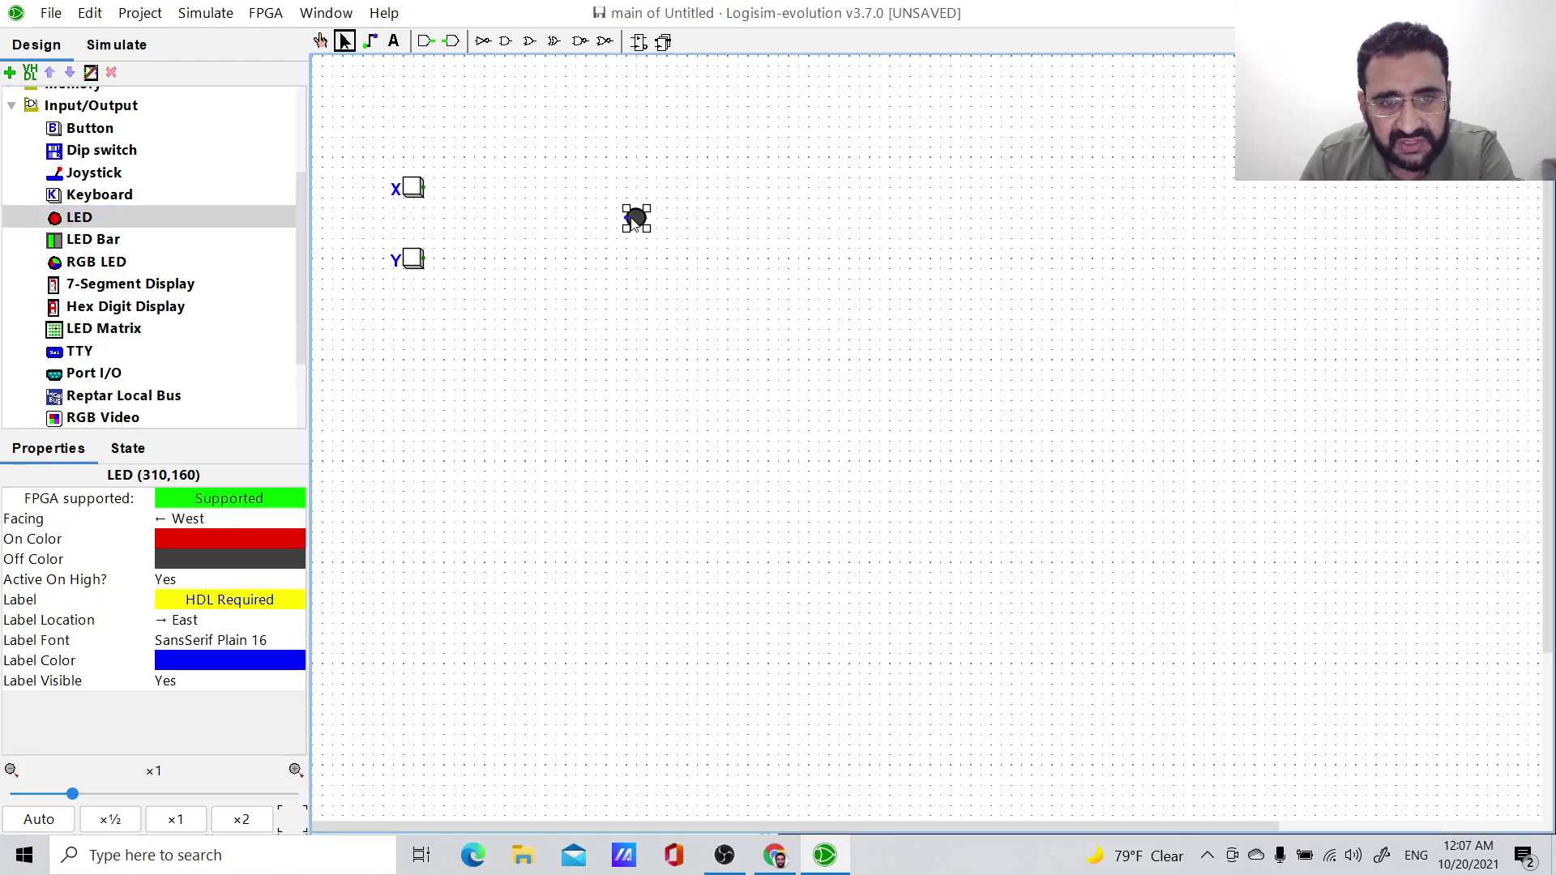
pyautogui.click(211, 601)
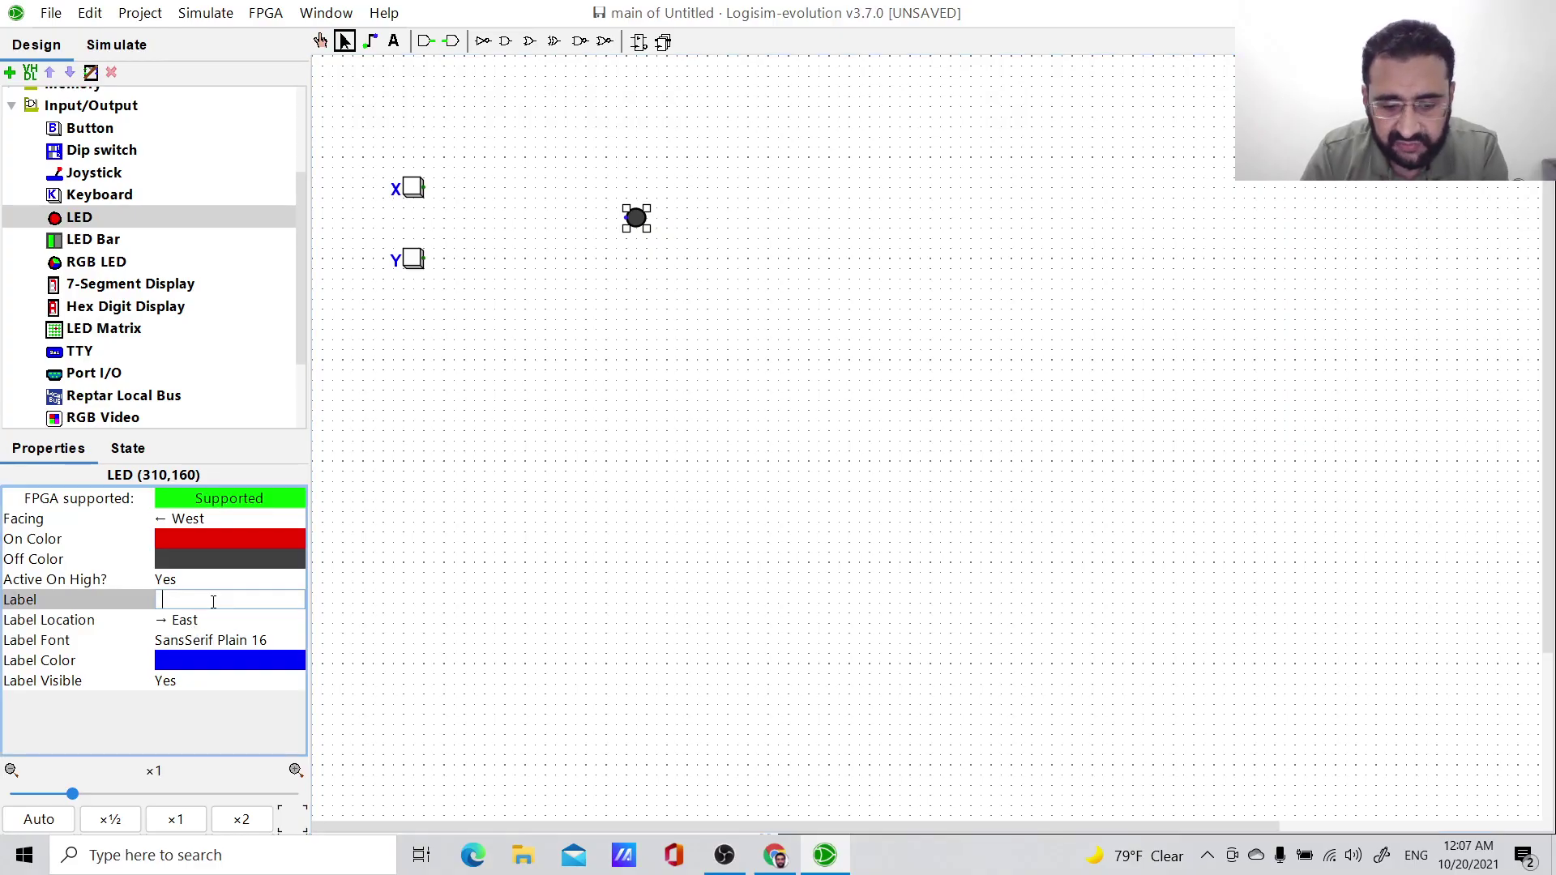
pyautogui.write('F')
pyautogui.press('Return')
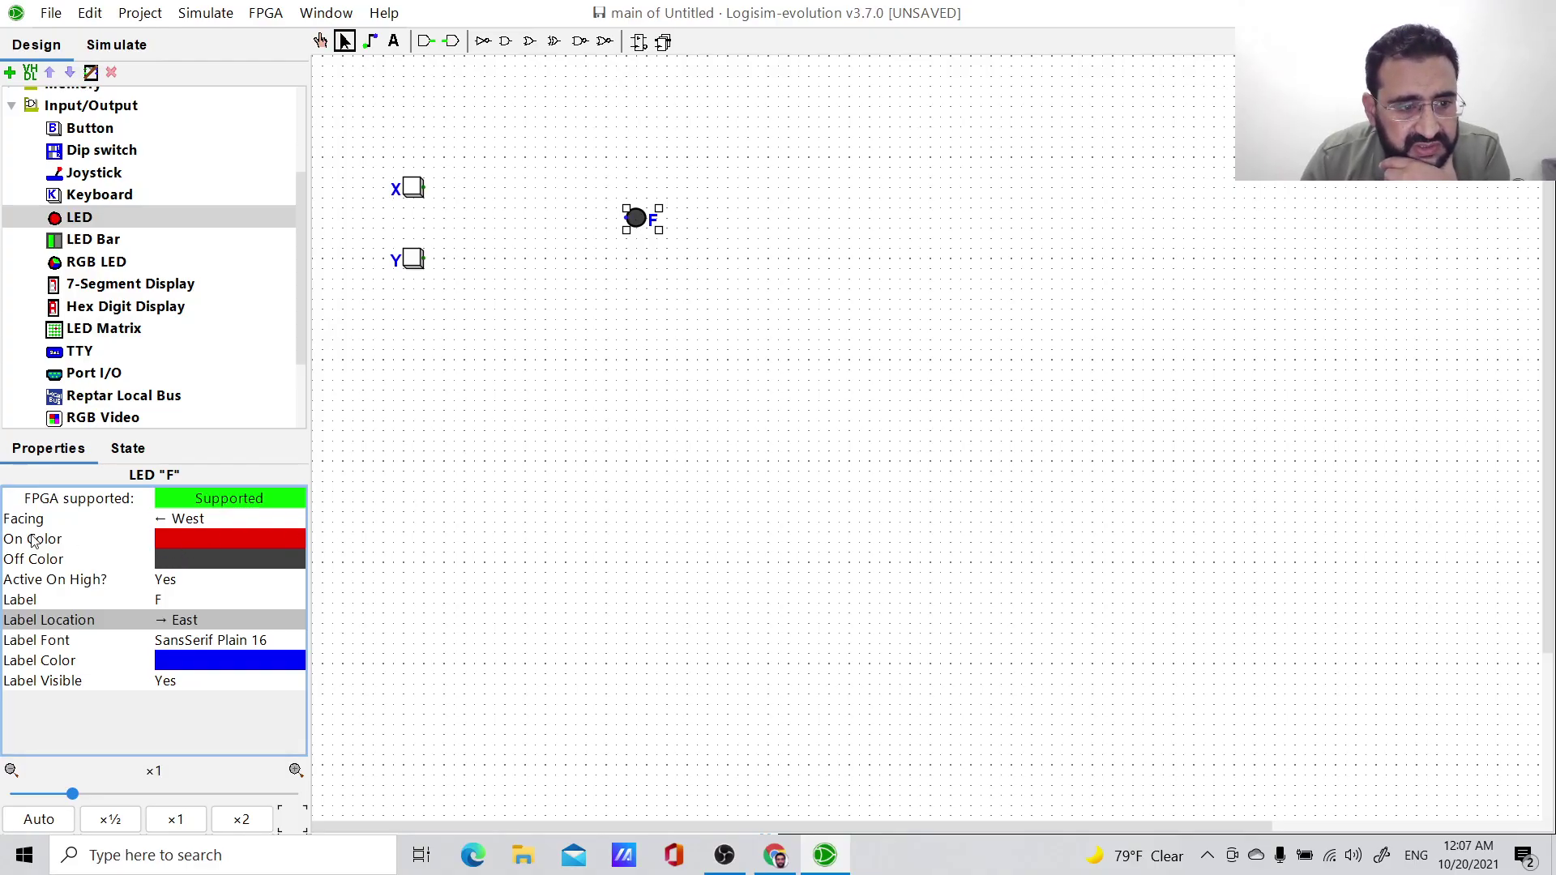
# Set LED F's on colour to bright green.
pyautogui.click(260, 543)
pyautogui.click(766, 438)
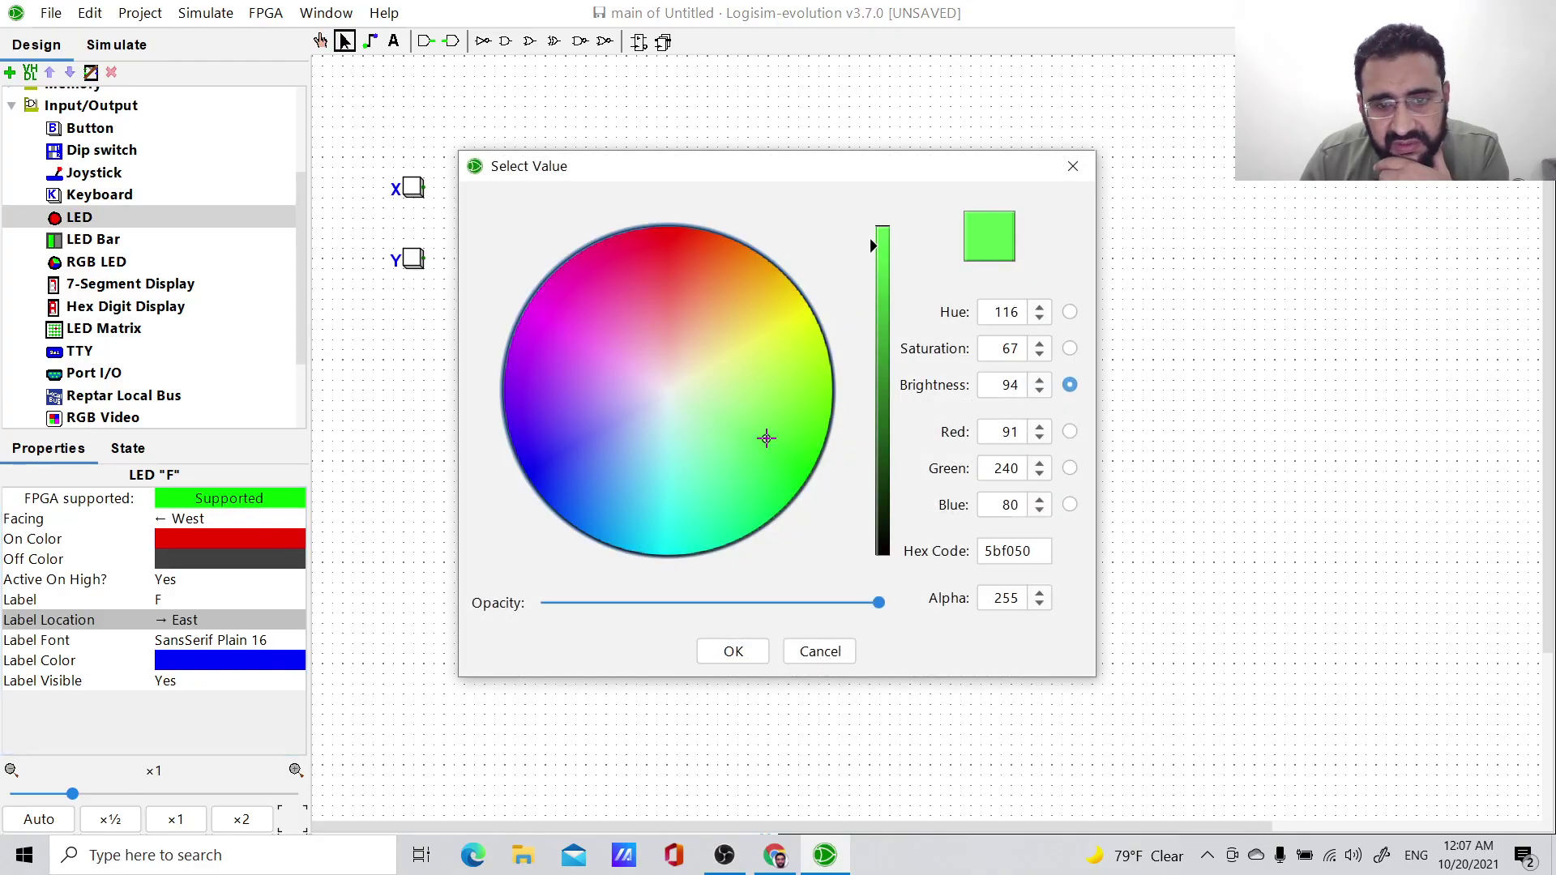
pyautogui.click(729, 653)
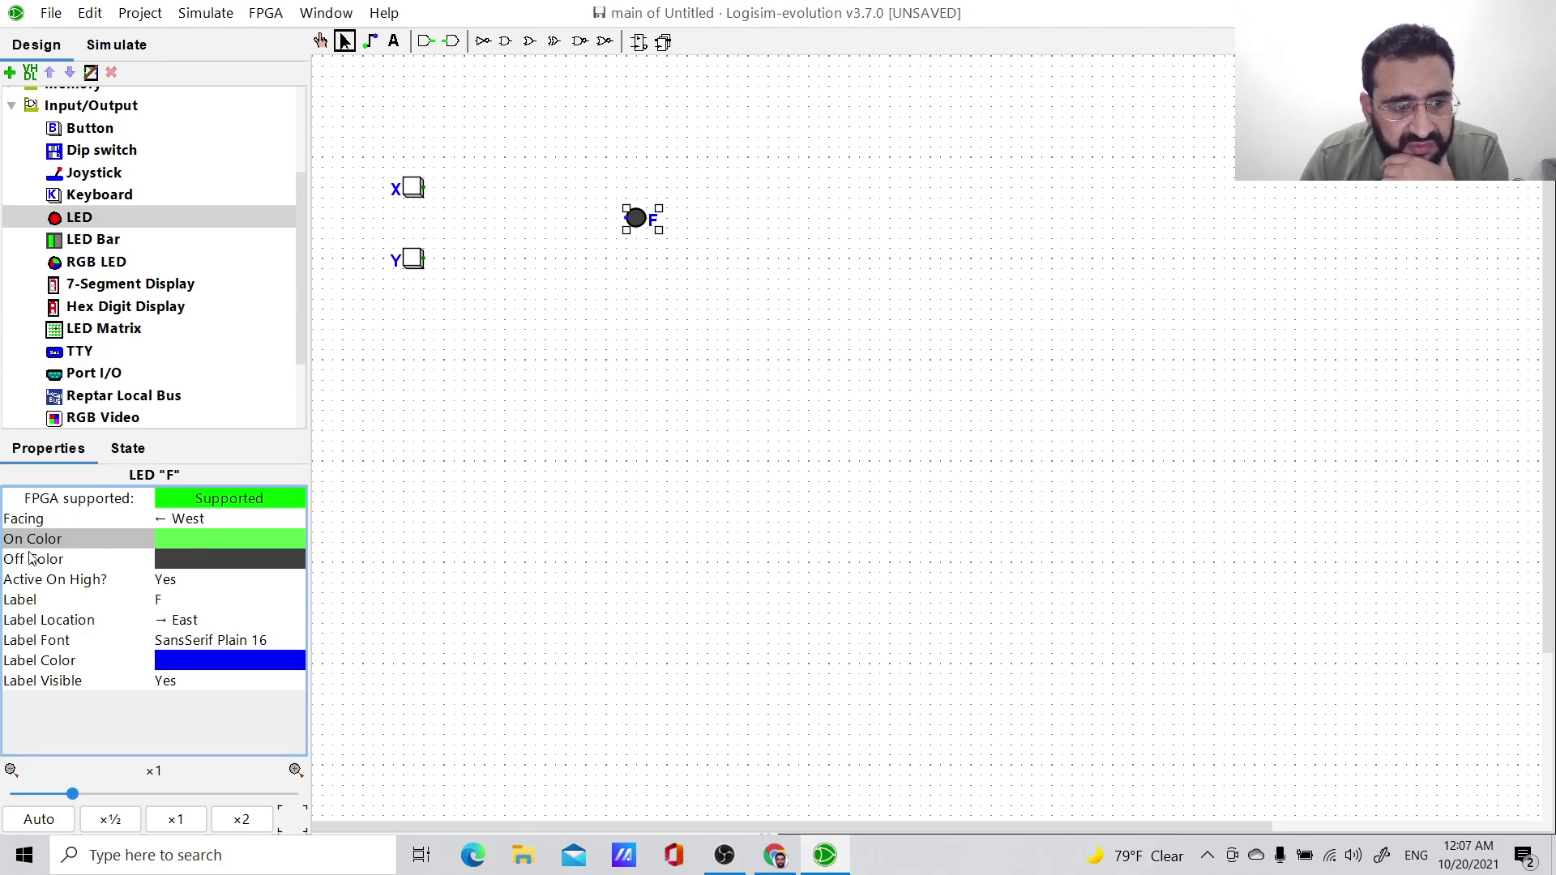
# Set LED F's off colour to bright red (f7100e) in the Red colour picker.
pyautogui.click(232, 563)
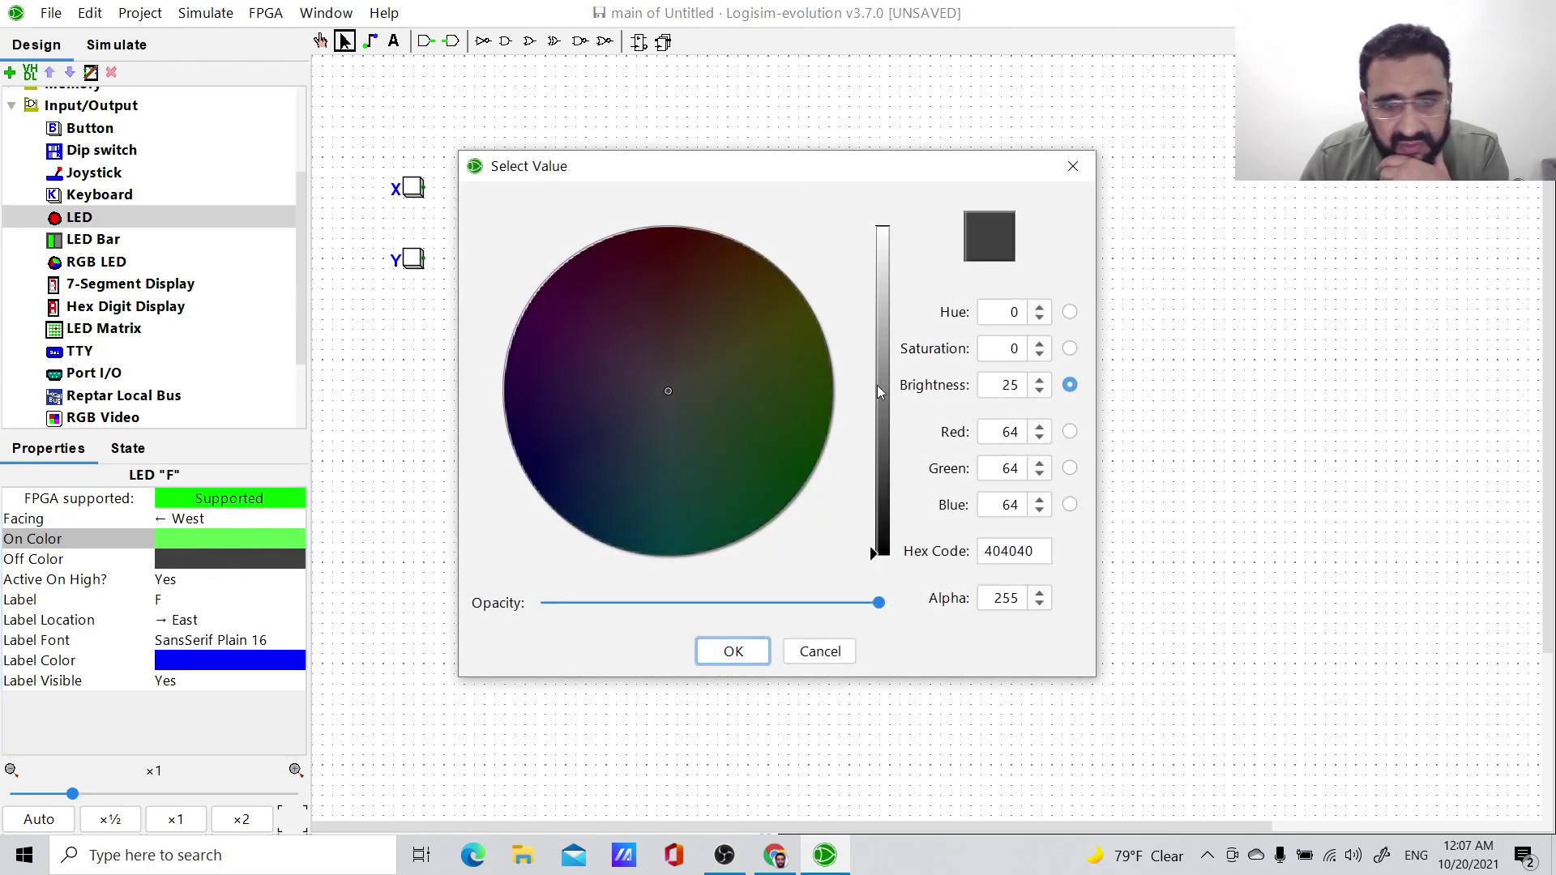
pyautogui.doubleClick(998, 430)
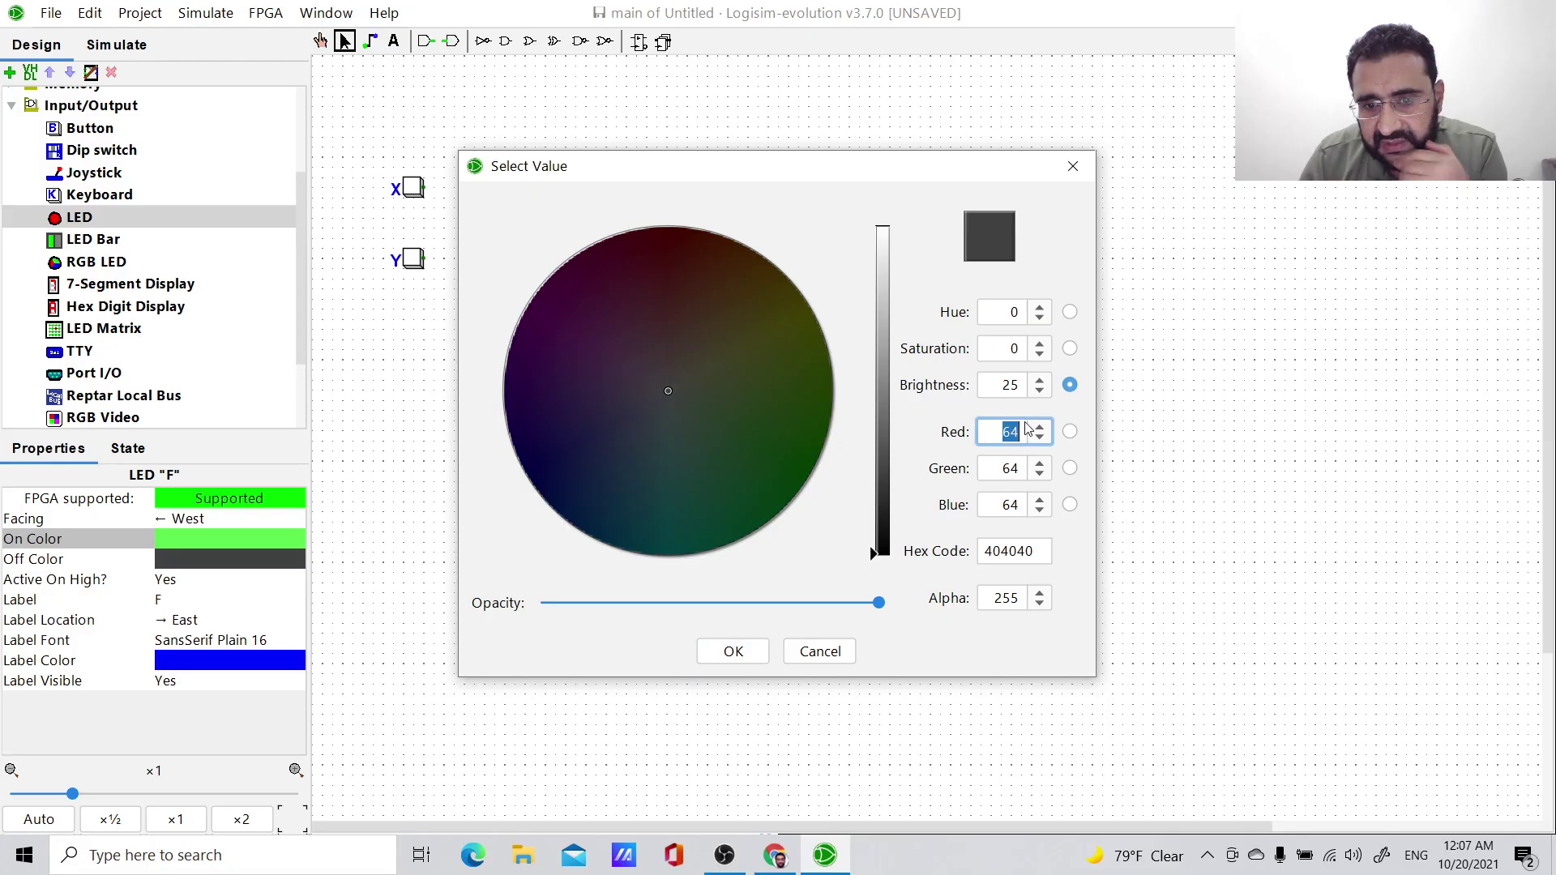
pyautogui.write('59')
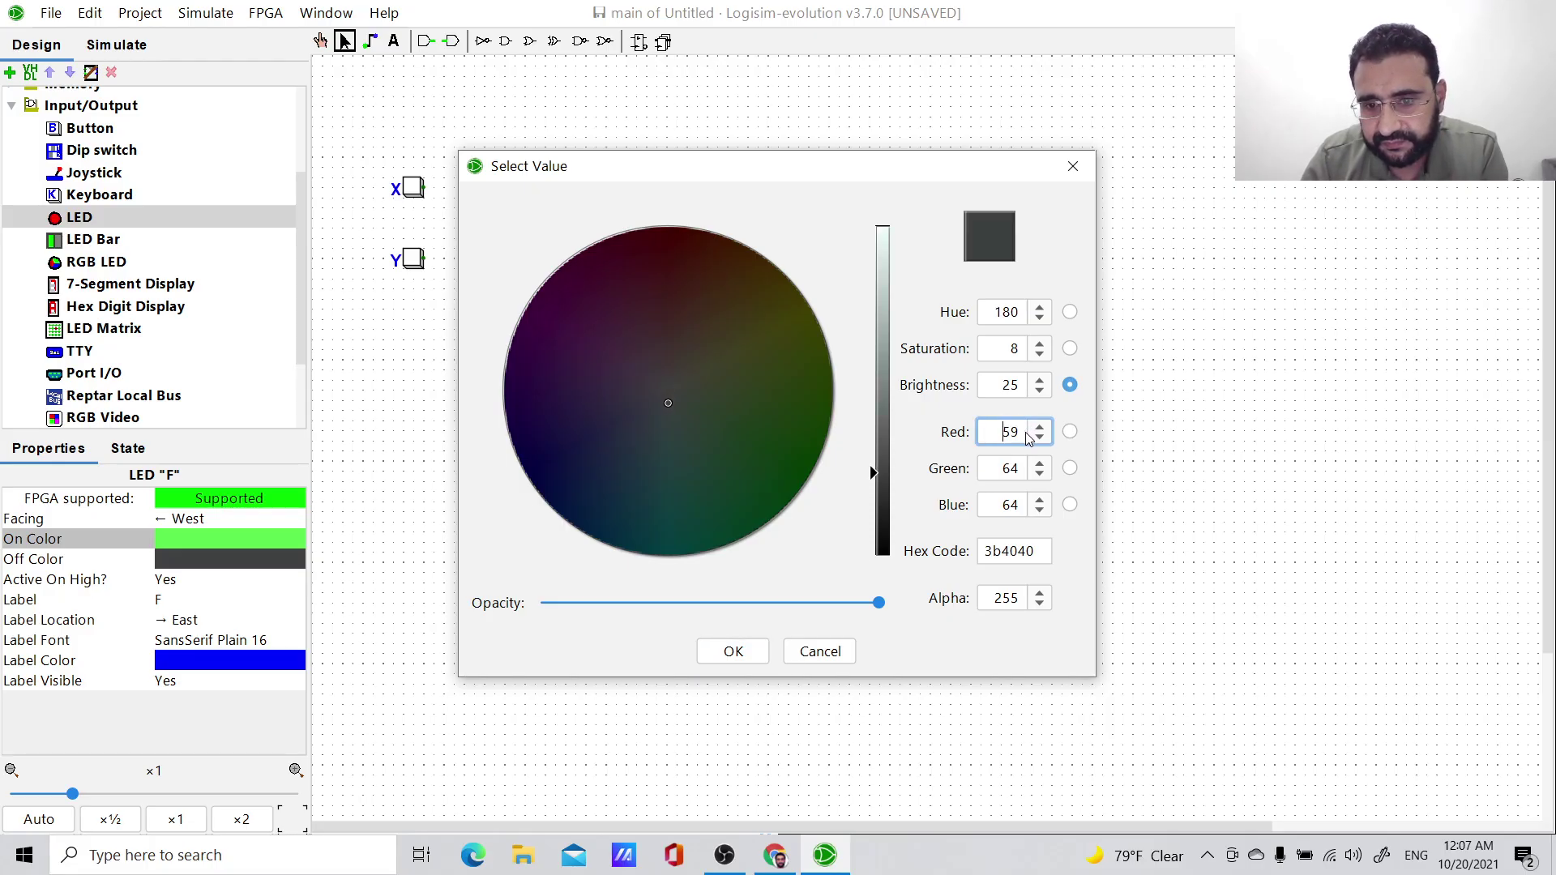
pyautogui.click(1070, 433)
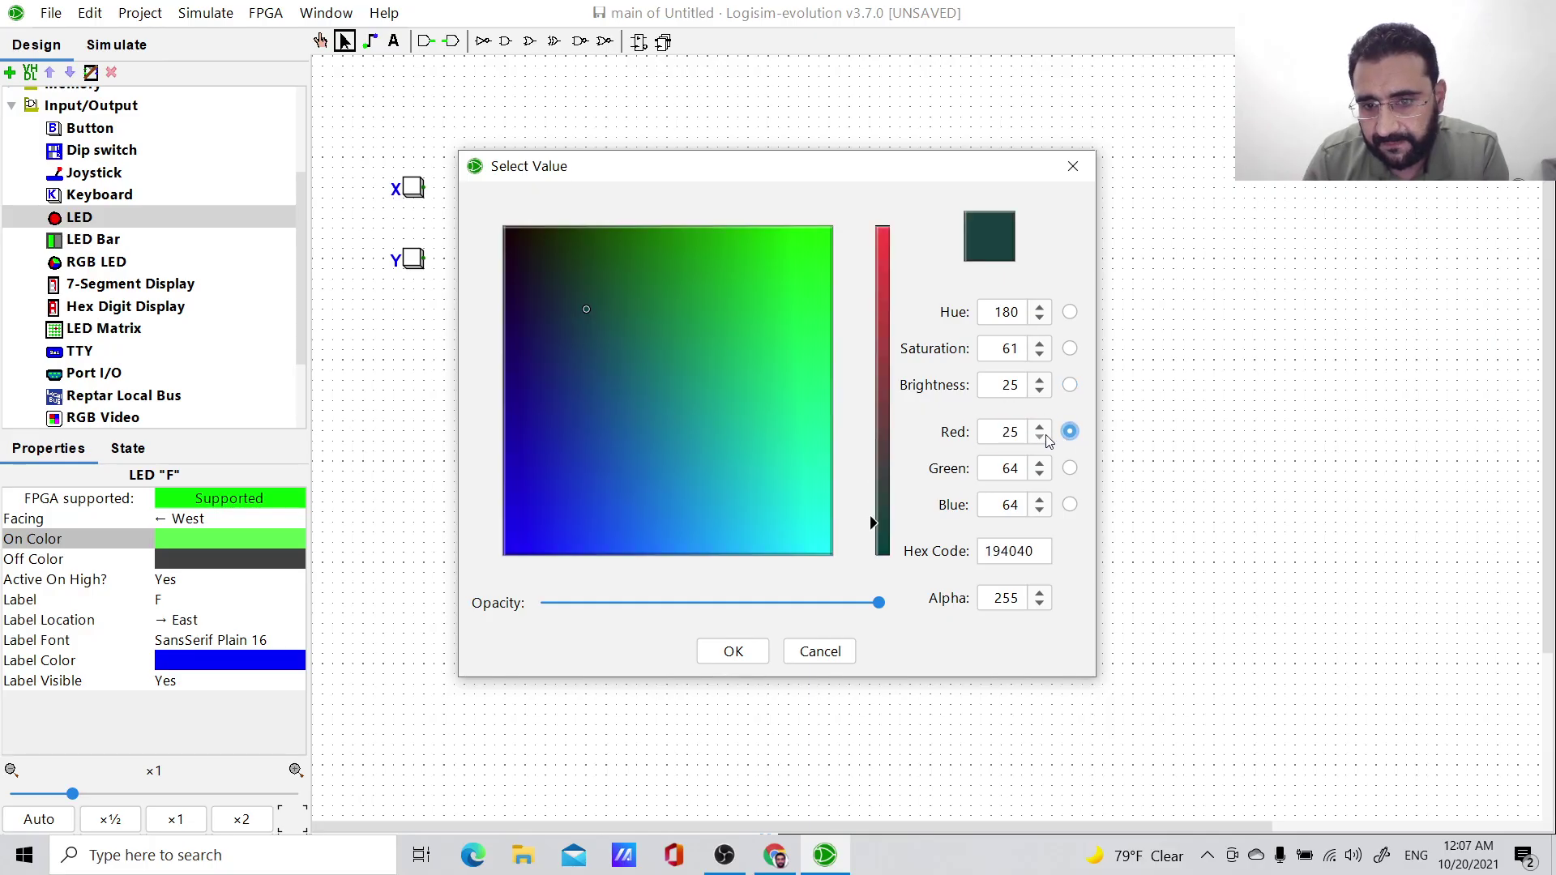
pyautogui.click(883, 243)
pyautogui.click(523, 244)
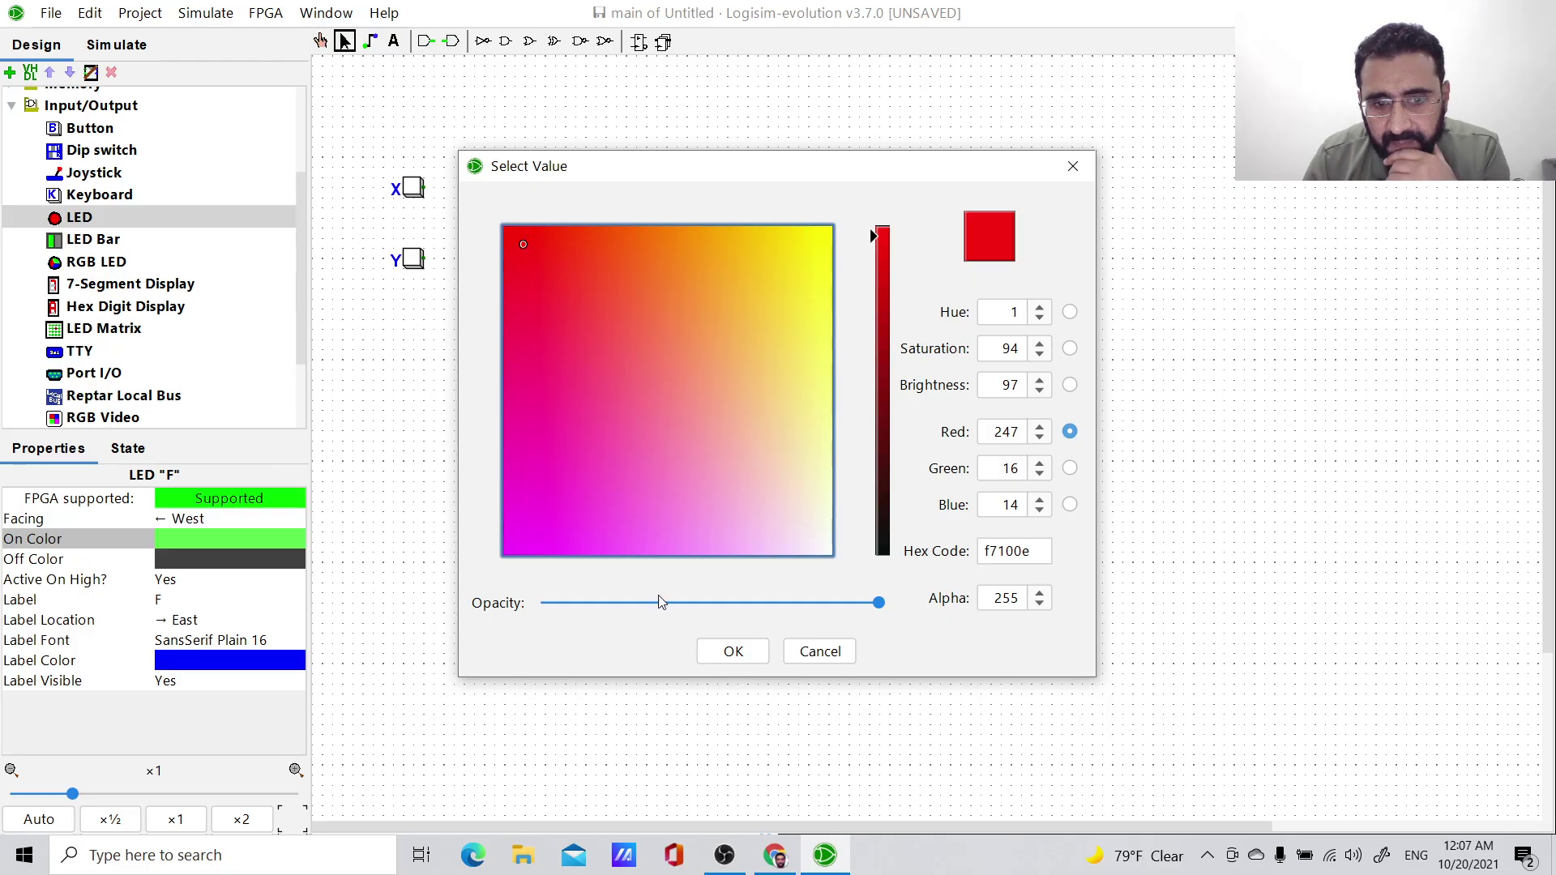
pyautogui.click(753, 656)
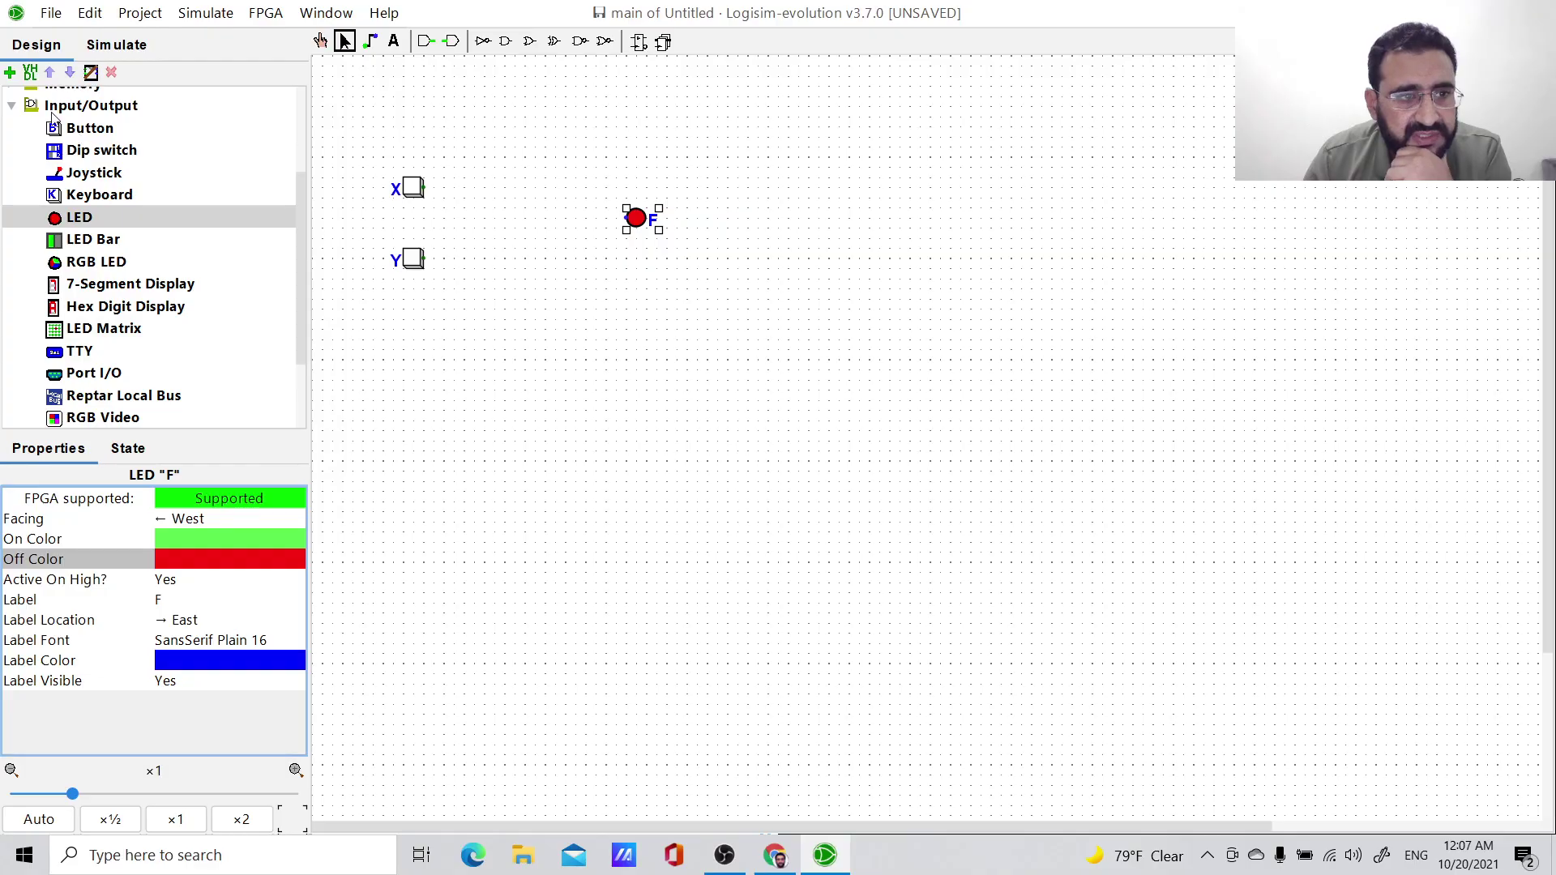
pyautogui.scroll(2, 10, 181)
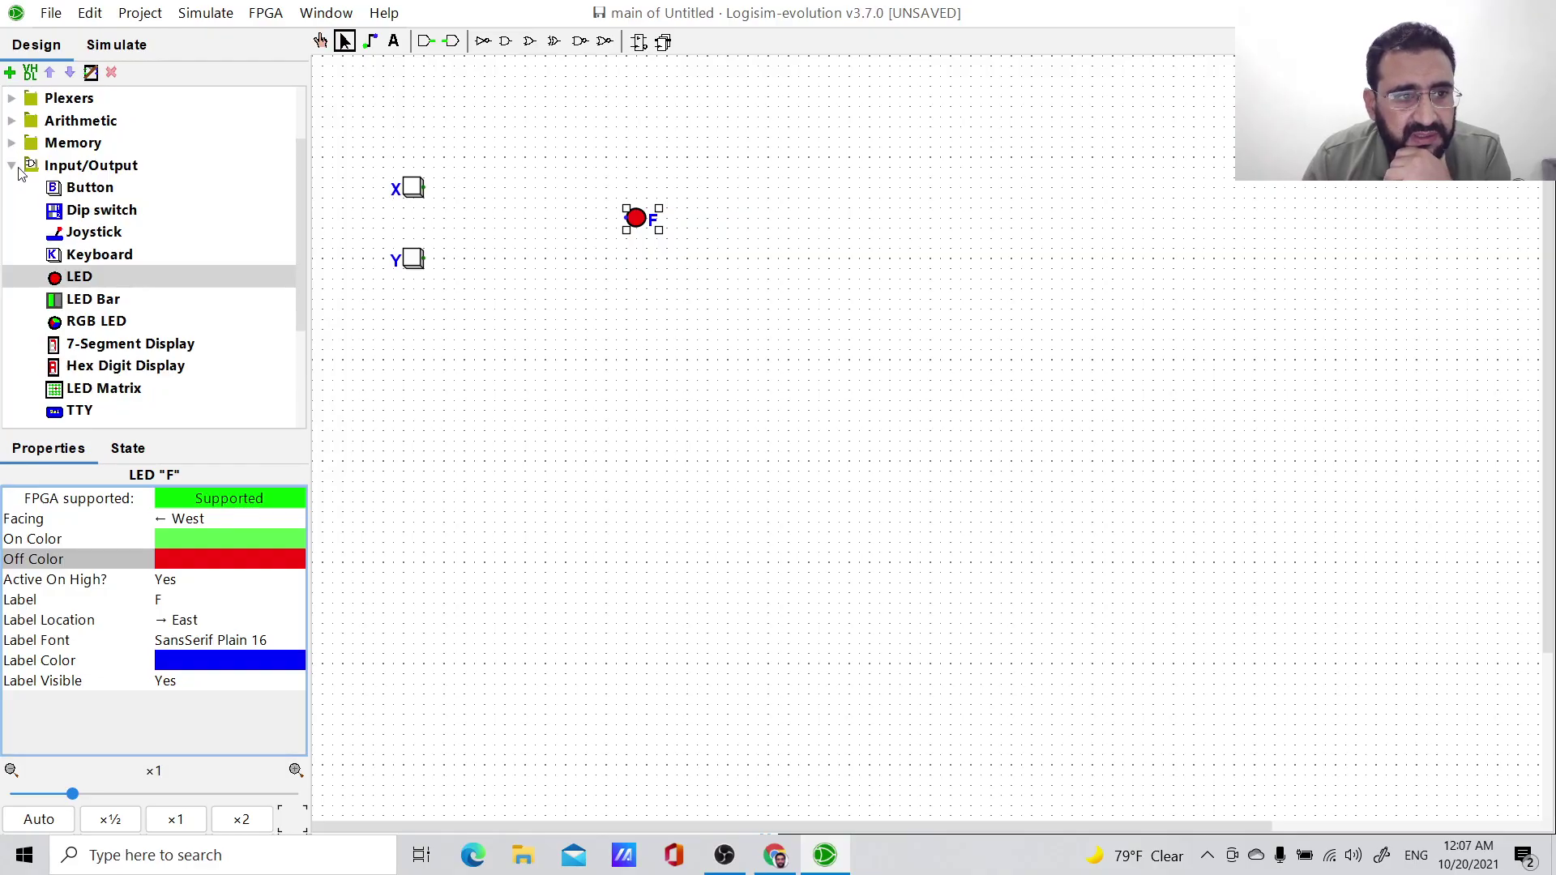
# Place a NOT gate right of button X and wire X into it.
pyautogui.click(19, 172)
pyautogui.click(14, 167)
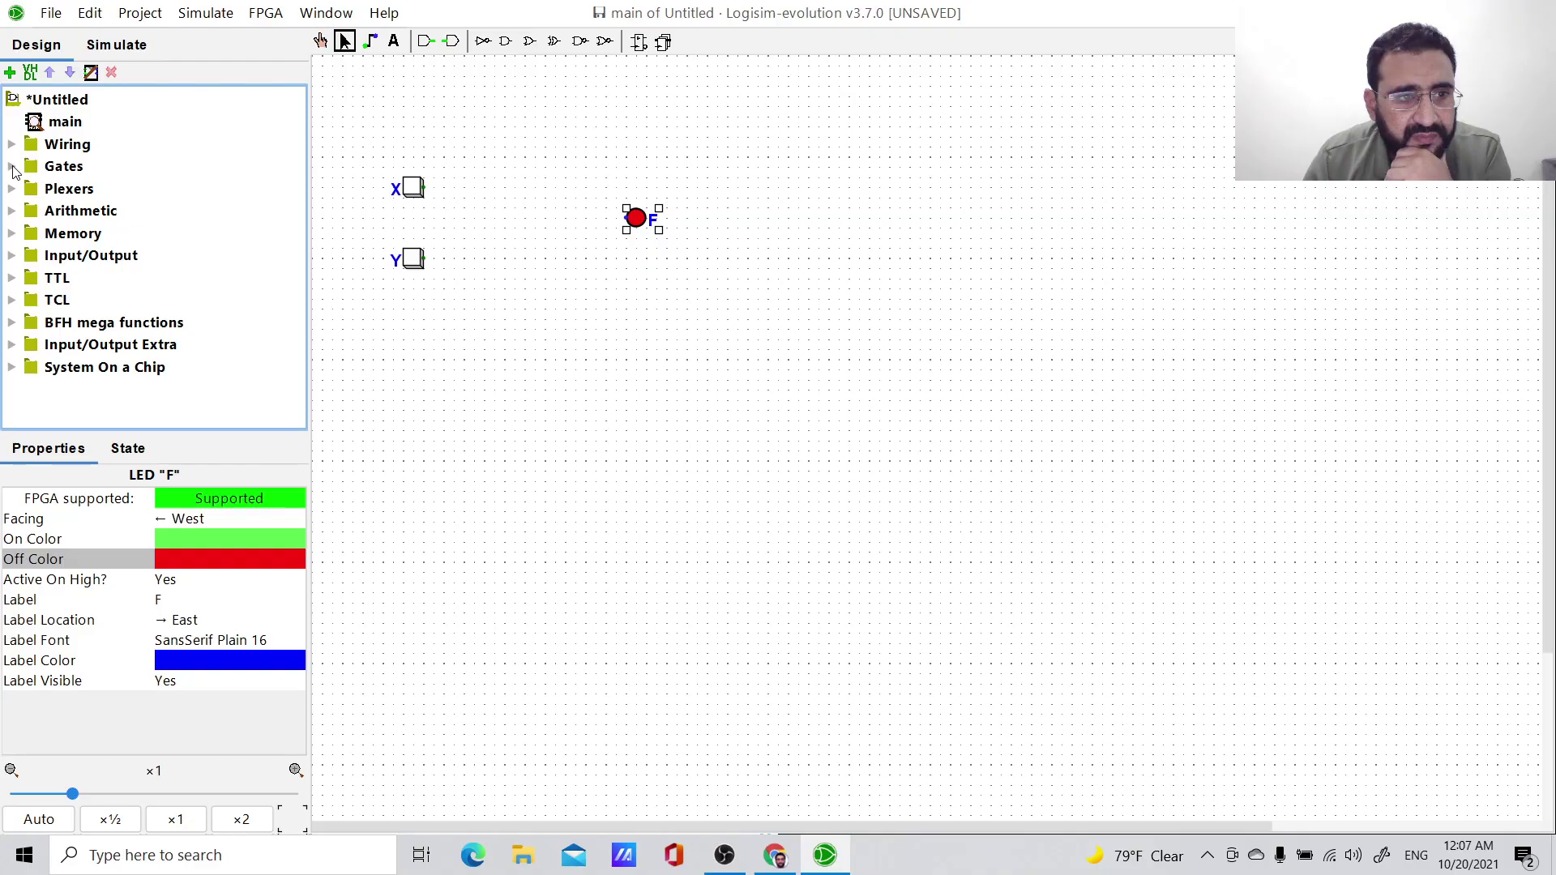
pyautogui.click(13, 170)
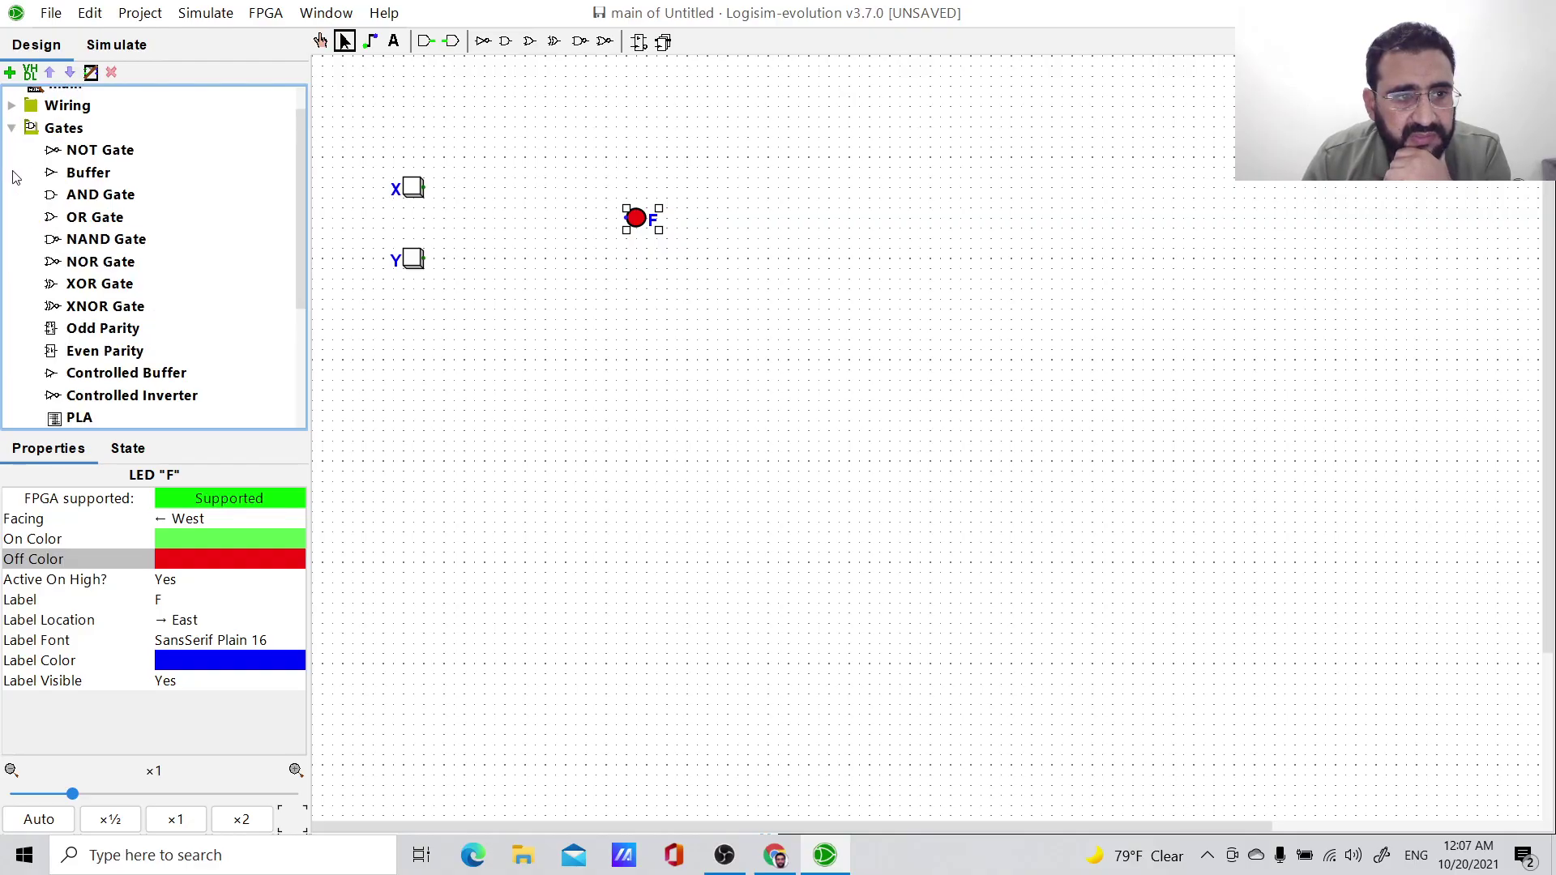
pyautogui.click(56, 150)
pyautogui.click(509, 187)
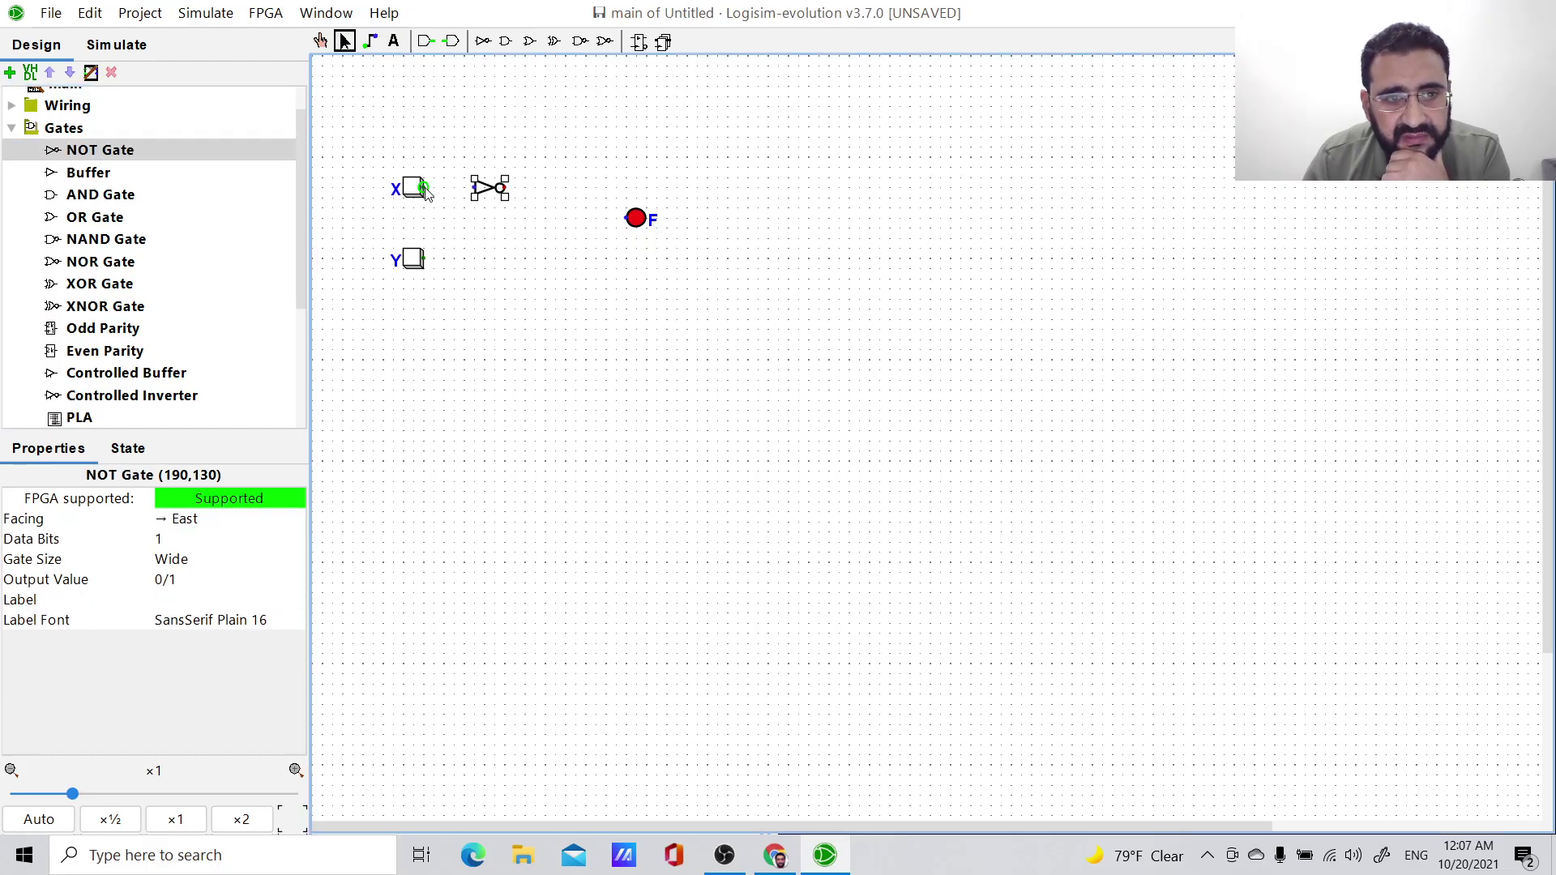
pyautogui.moveTo(426, 192); pyautogui.dragTo(475, 188)
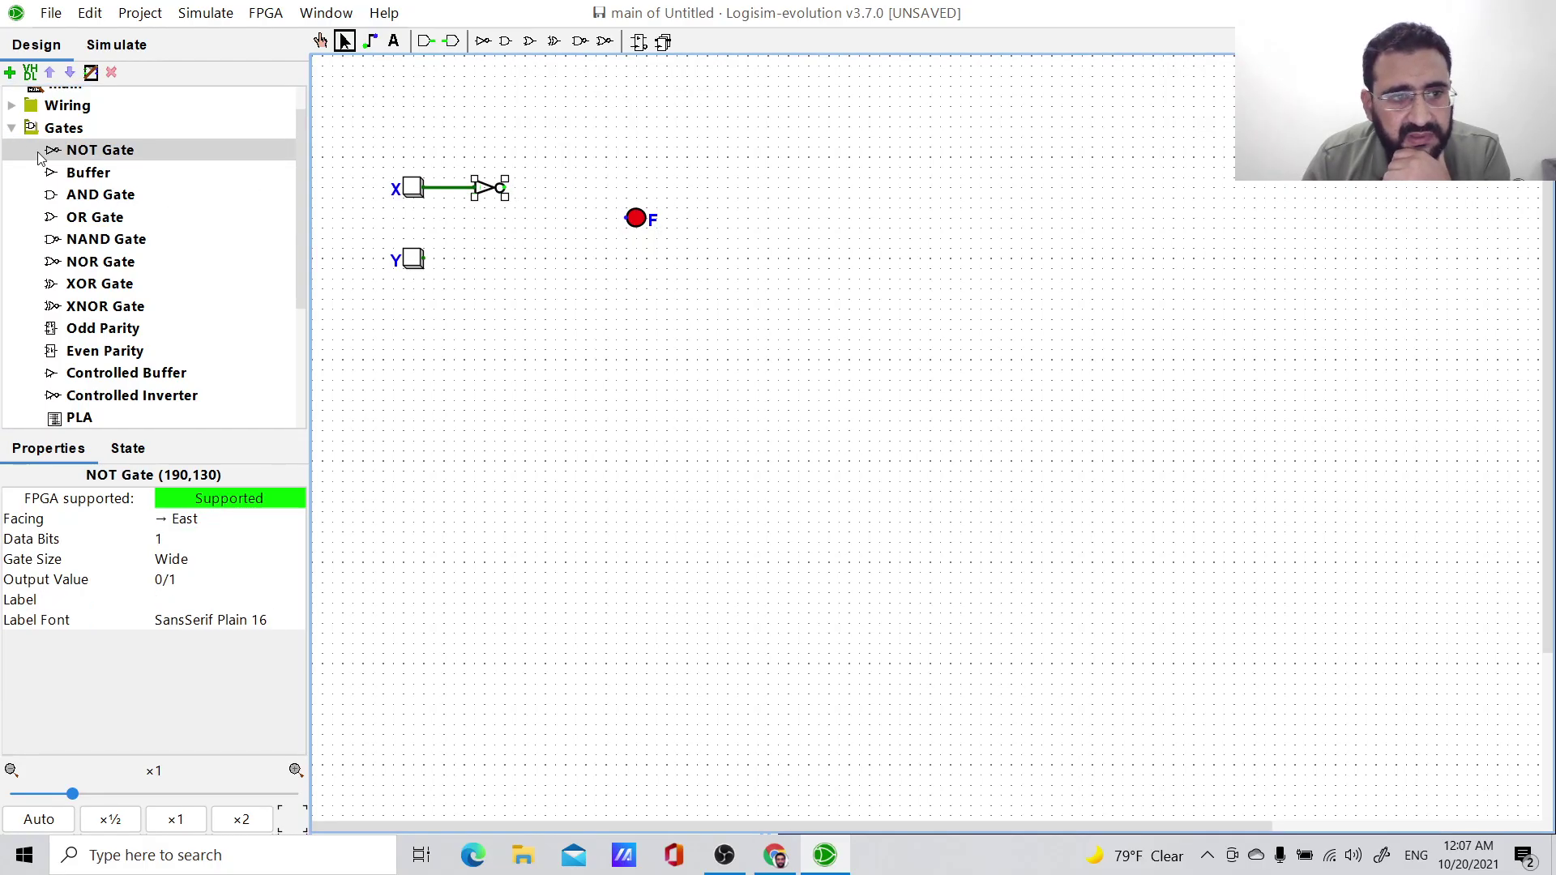
# Add an OR gate driving LED F, fed by the NOT output and button Y.
pyautogui.click(89, 218)
pyautogui.click(604, 217)
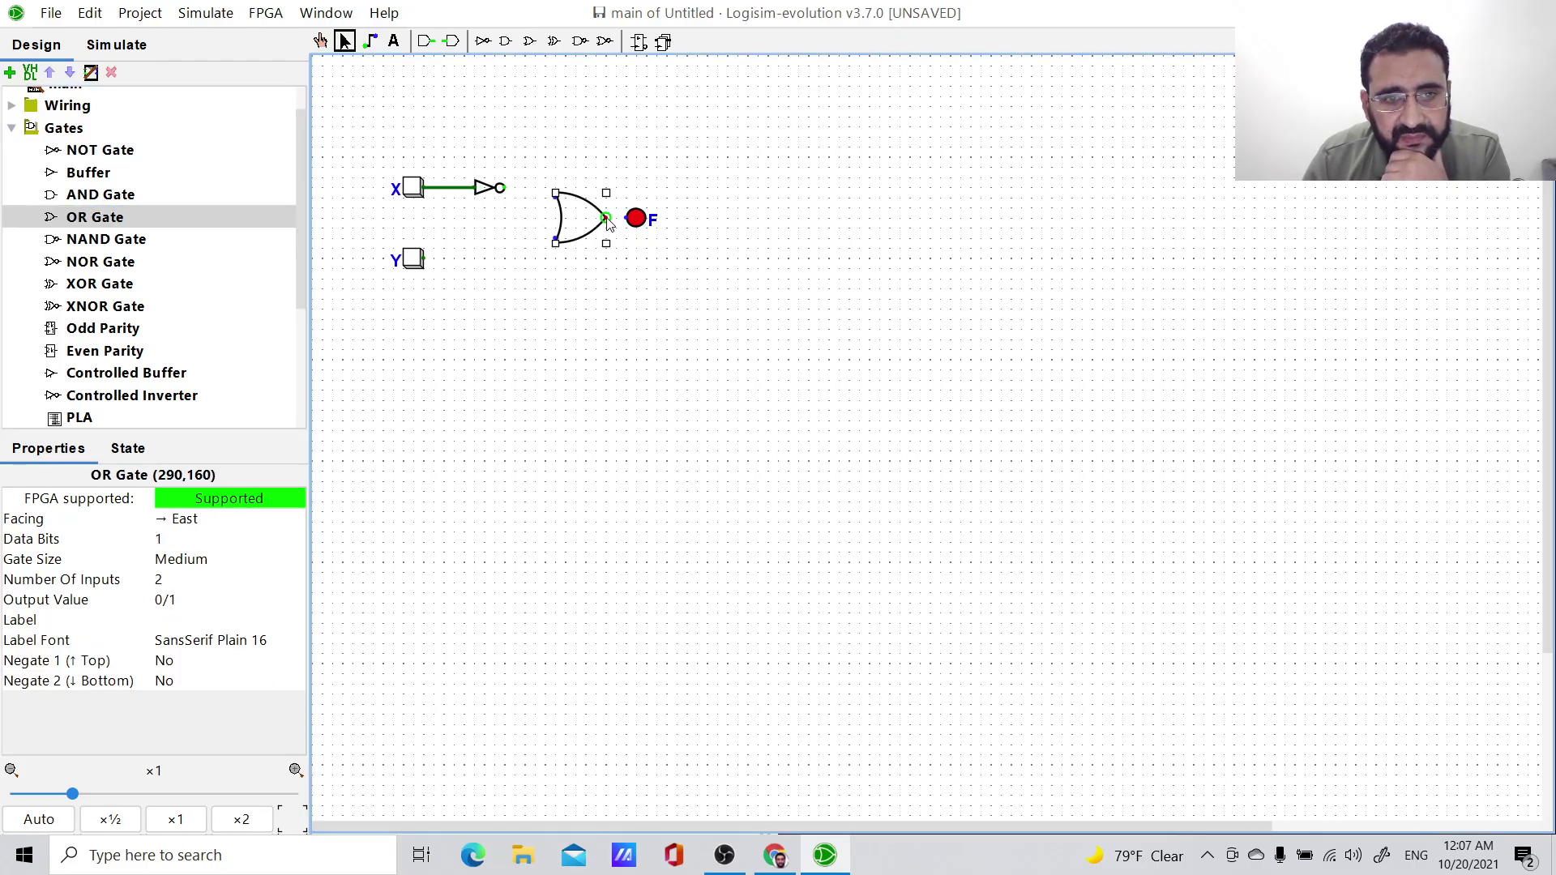
pyautogui.moveTo(605, 218); pyautogui.dragTo(633, 218)
pyautogui.moveTo(499, 187)
pyautogui.mouseDown()
pyautogui.moveTo(559, 206)
pyautogui.moveTo(557, 193)
pyautogui.mouseUp()
pyautogui.moveTo(424, 258); pyautogui.dragTo(556, 244)
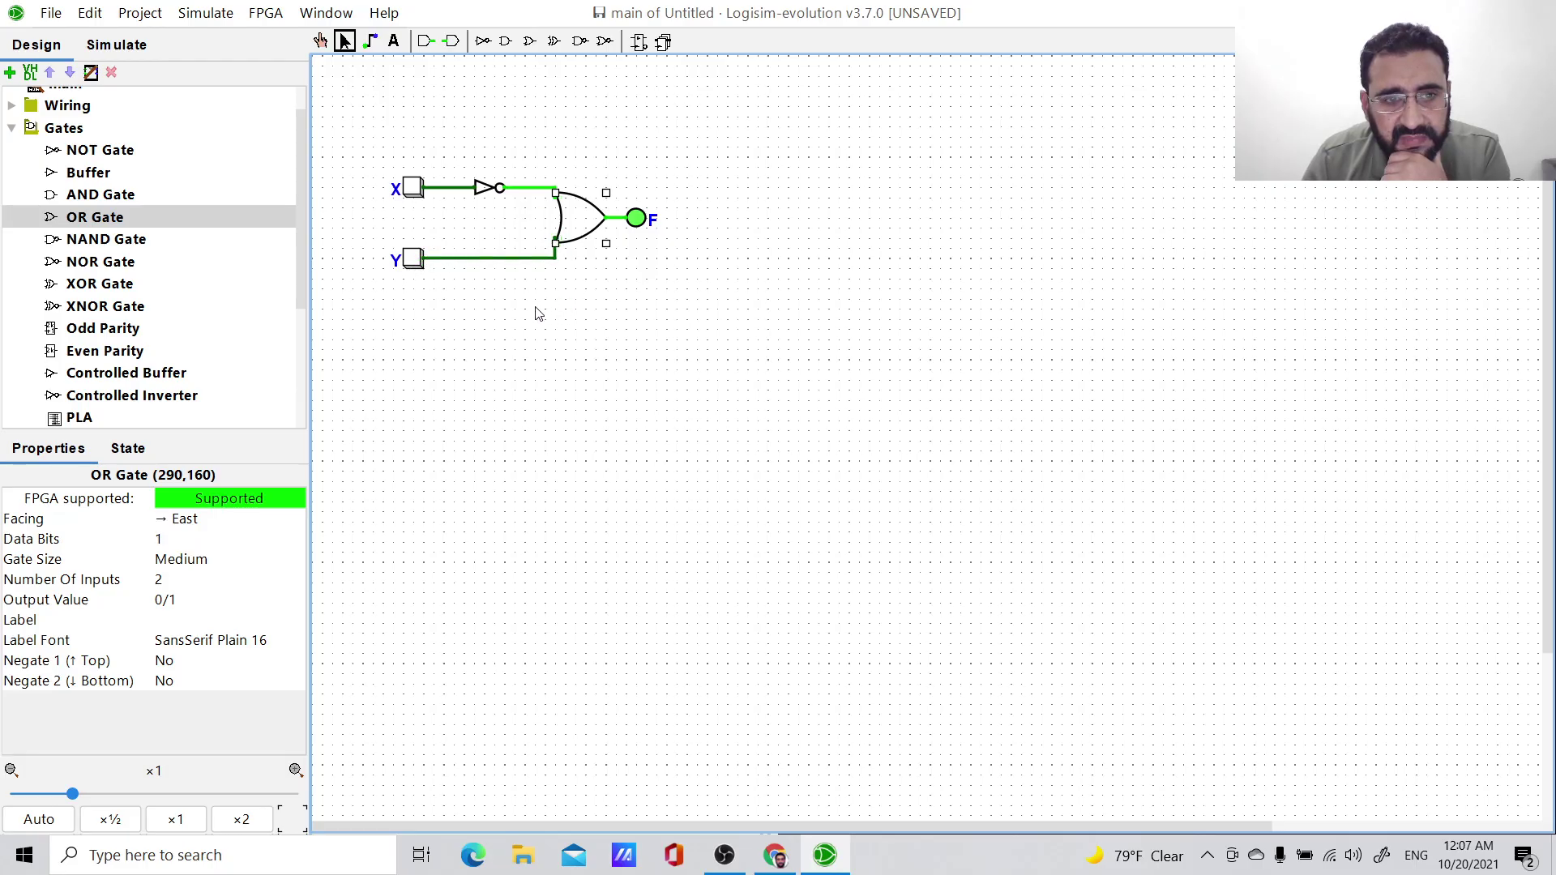
pyautogui.click(321, 42)
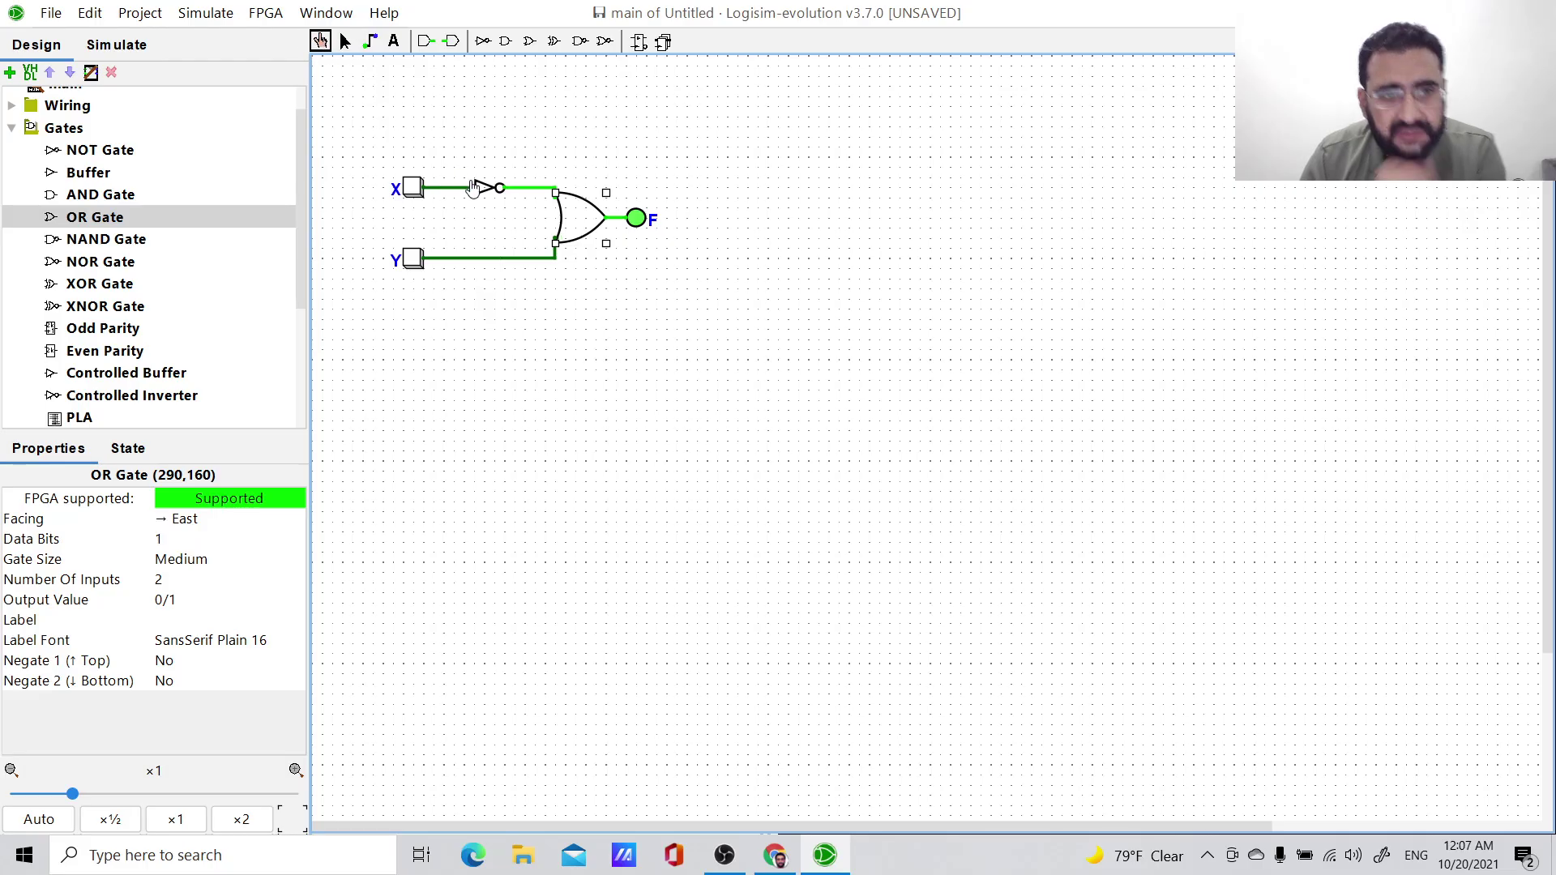
pyautogui.click(417, 189)
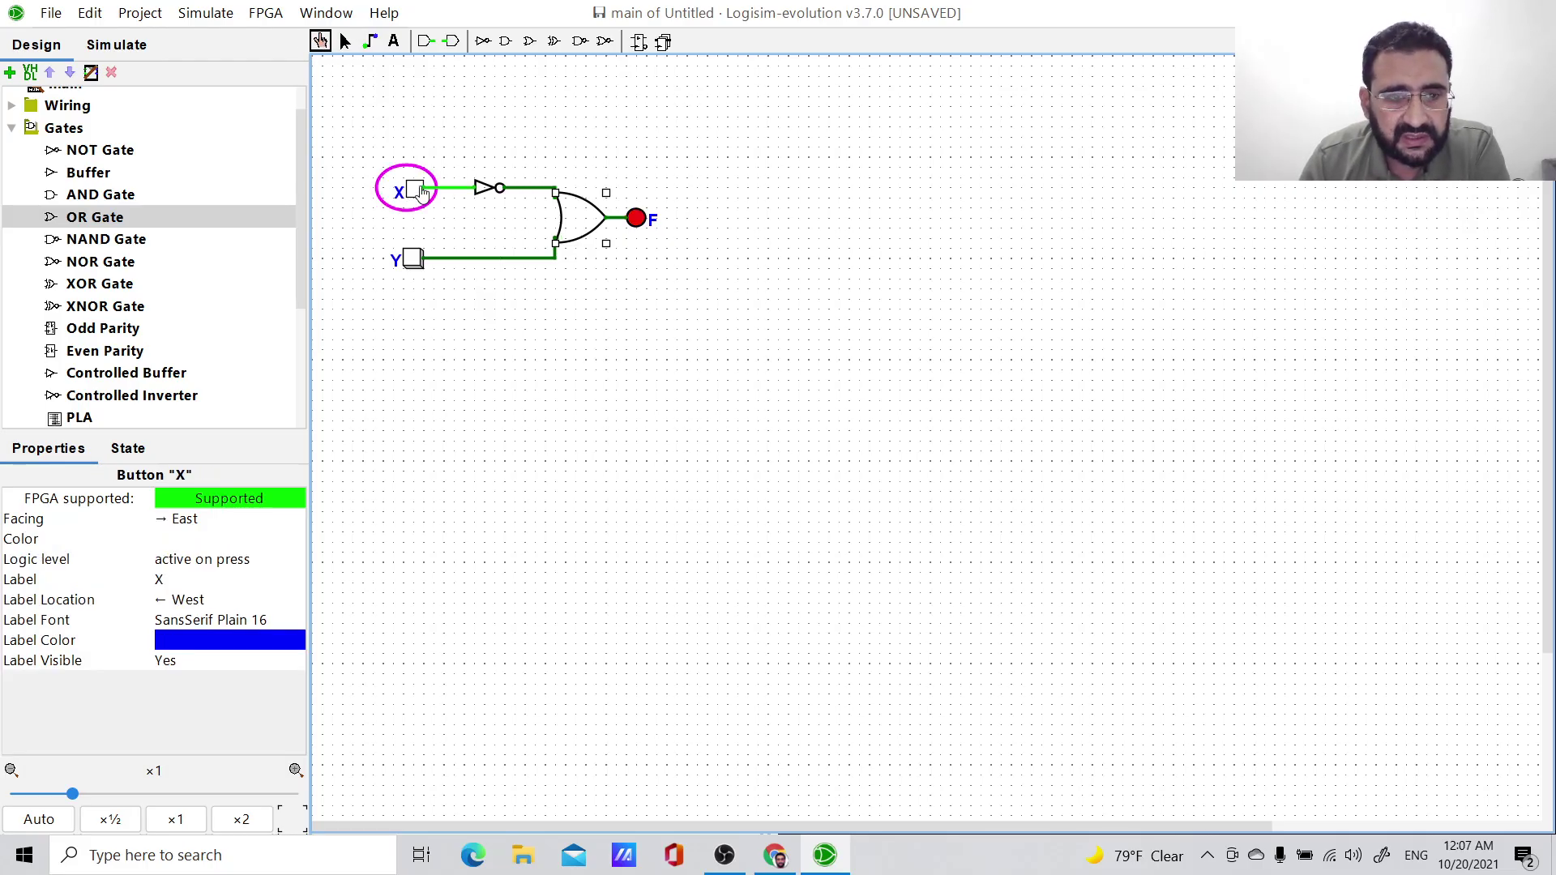
pyautogui.click(410, 191)
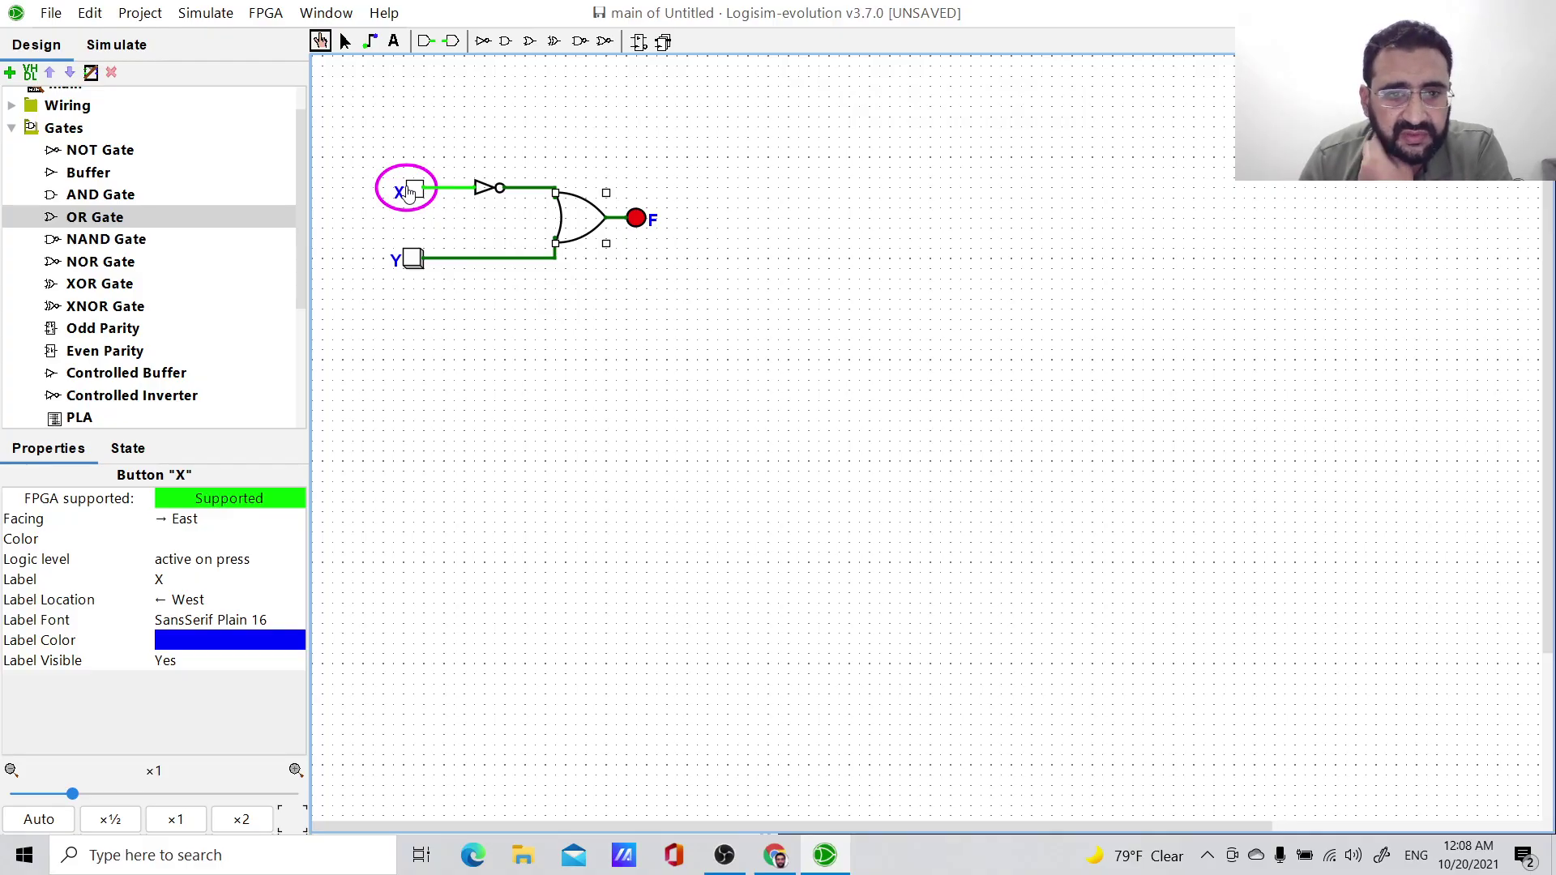
pyautogui.click(411, 192)
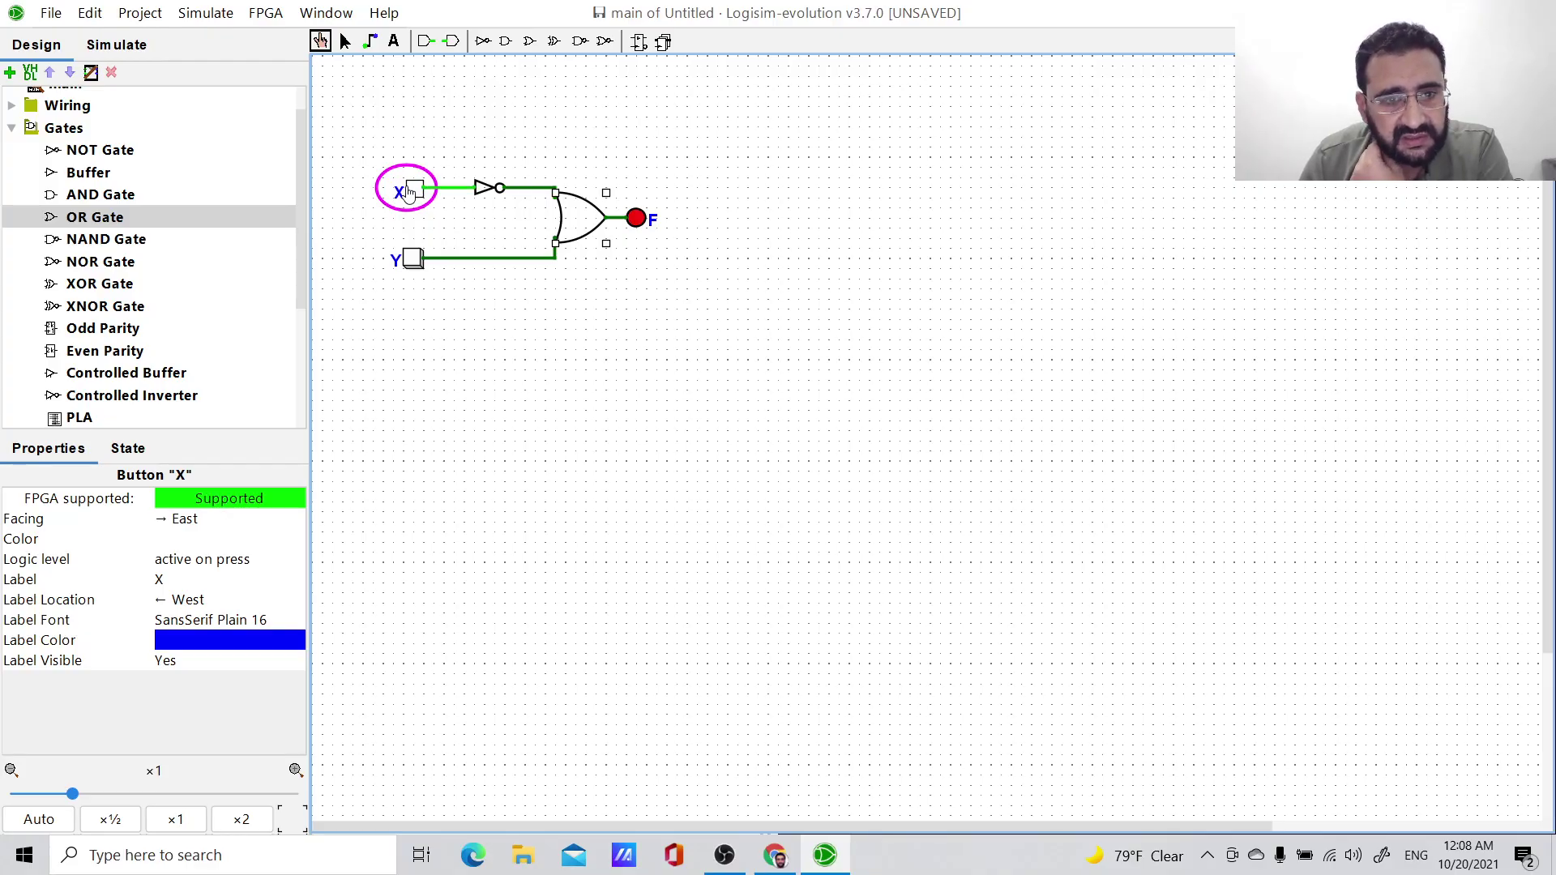
pyautogui.click(411, 192)
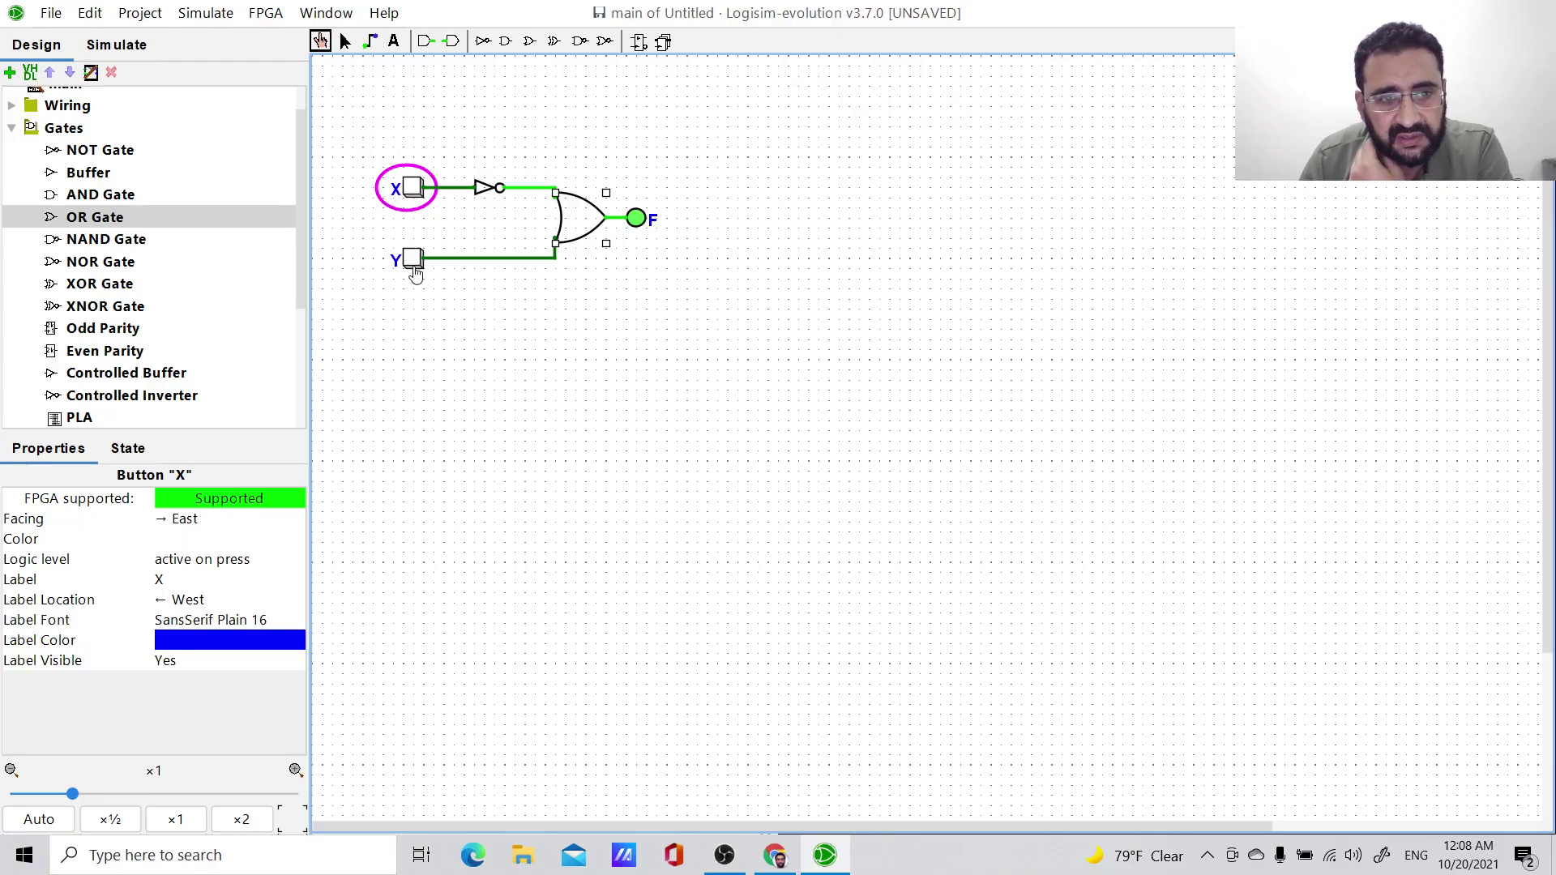
pyautogui.click(413, 262)
pyautogui.click(415, 266)
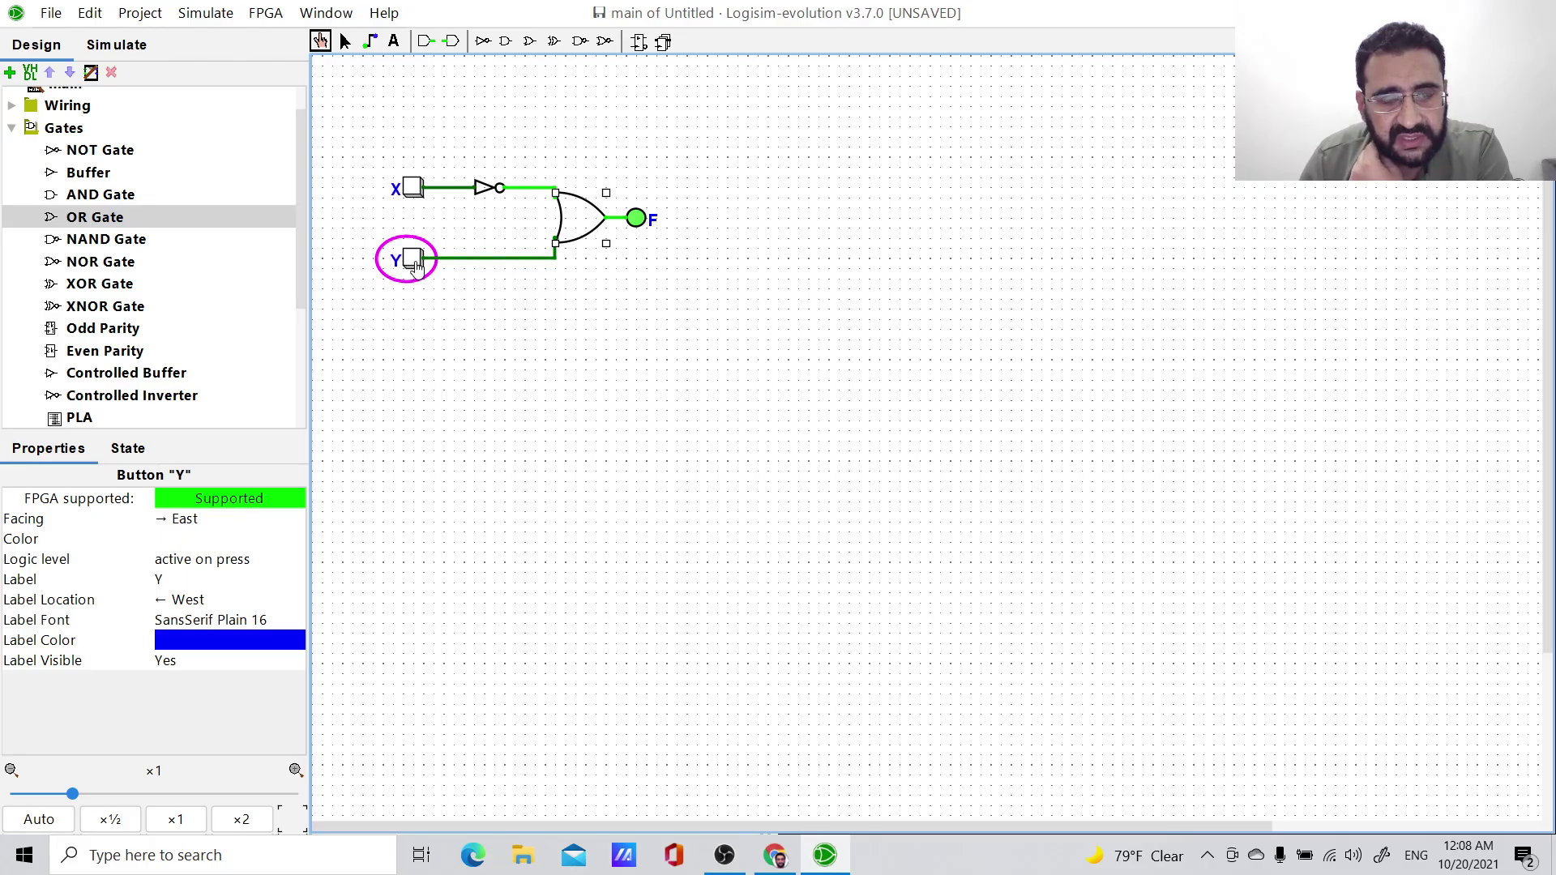
pyautogui.click(414, 265)
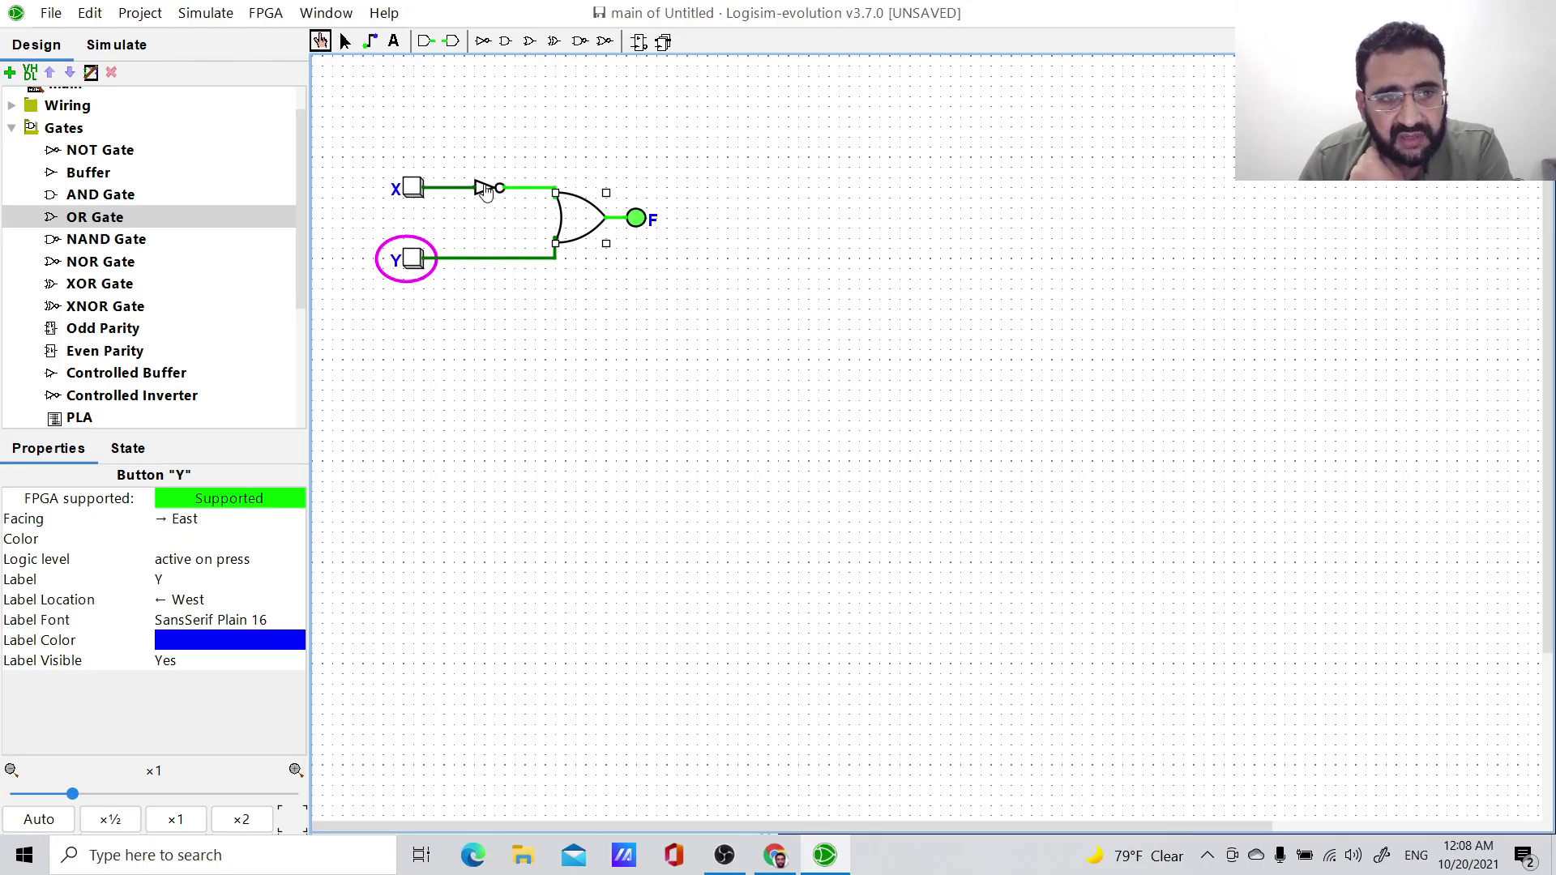
pyautogui.click(346, 43)
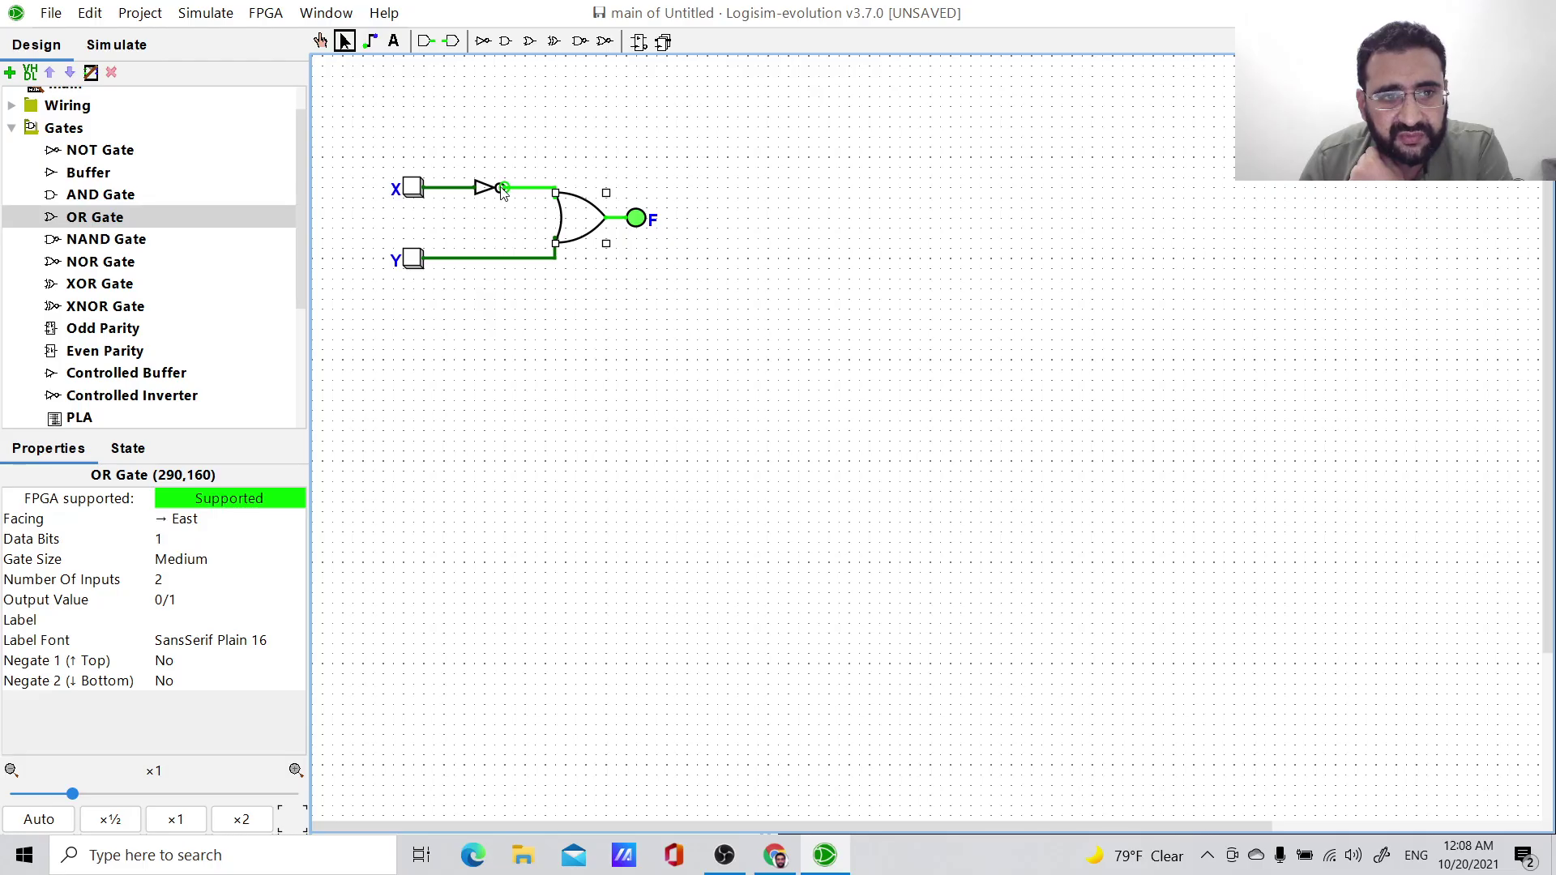
# Delete the NOT gate and wire X directly into the OR gate's top input.
pyautogui.click(345, 43)
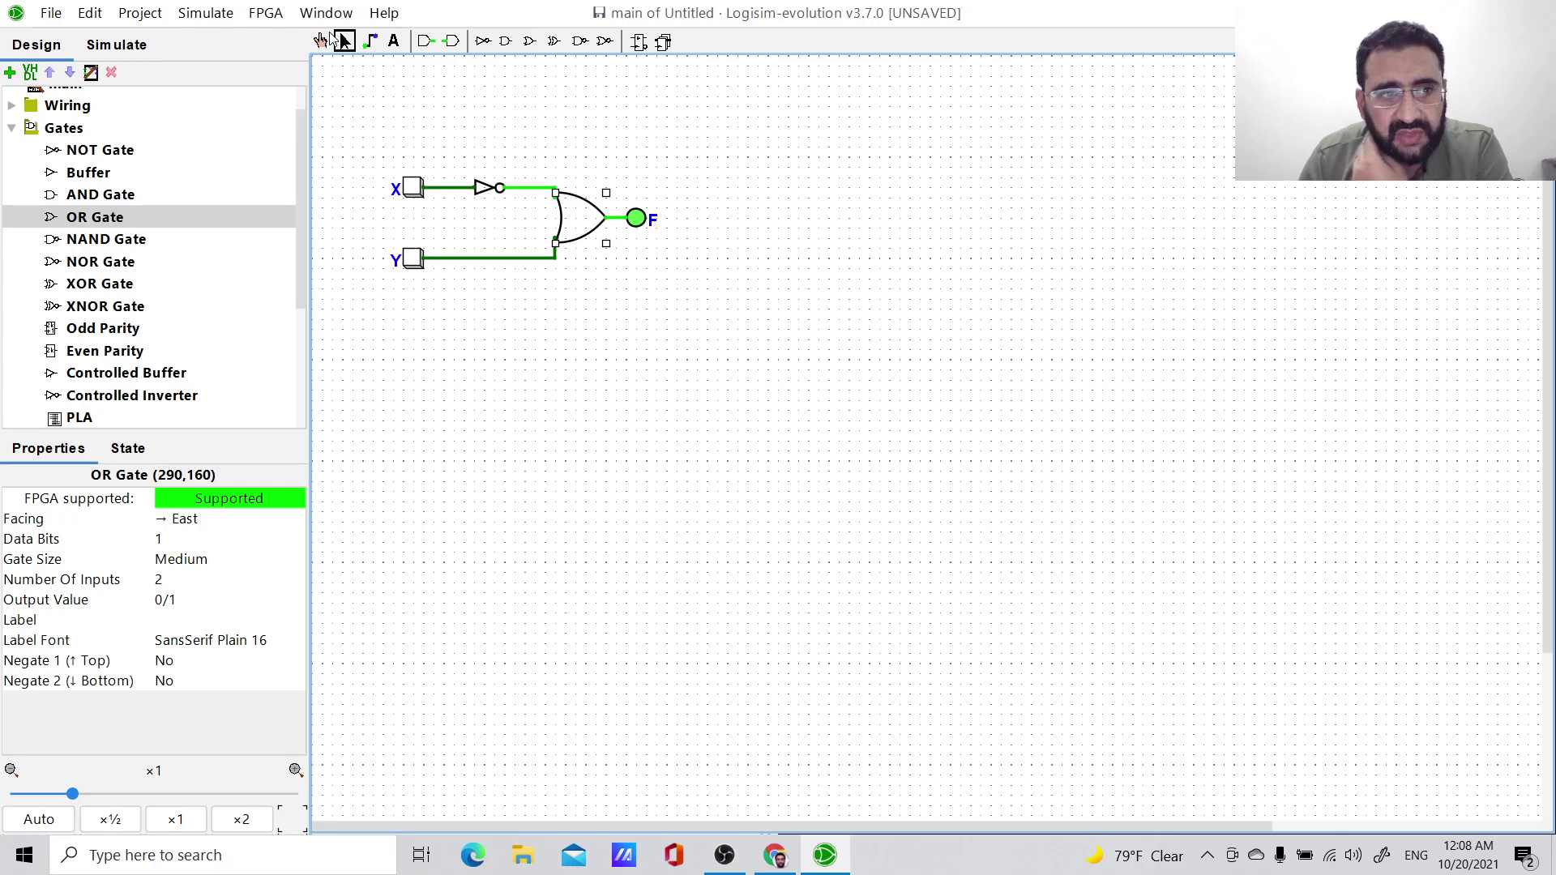
pyautogui.click(493, 195)
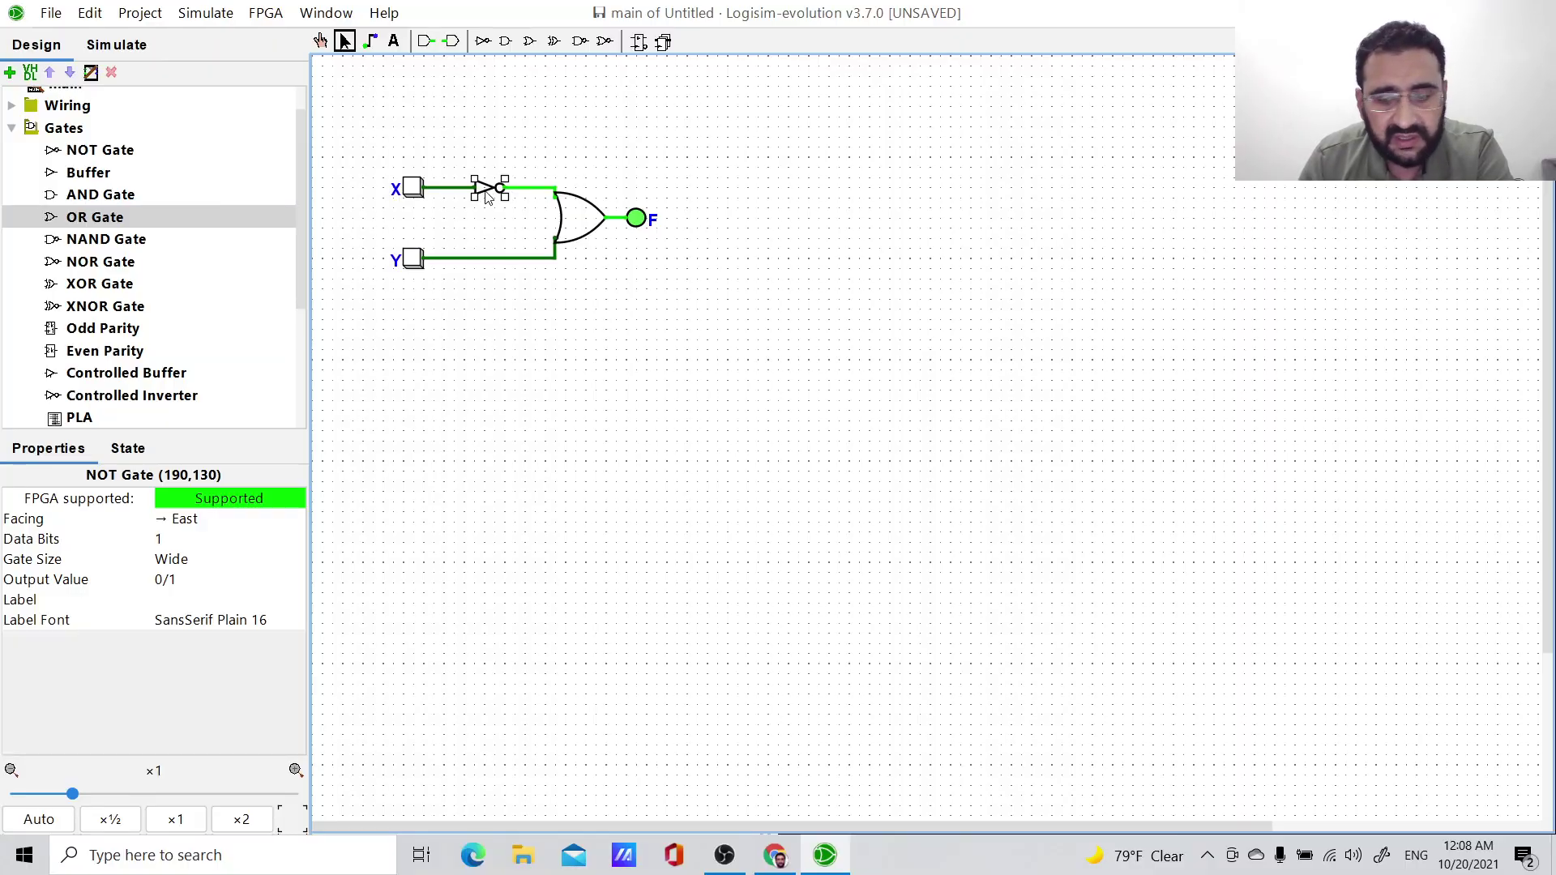
pyautogui.press('Delete')
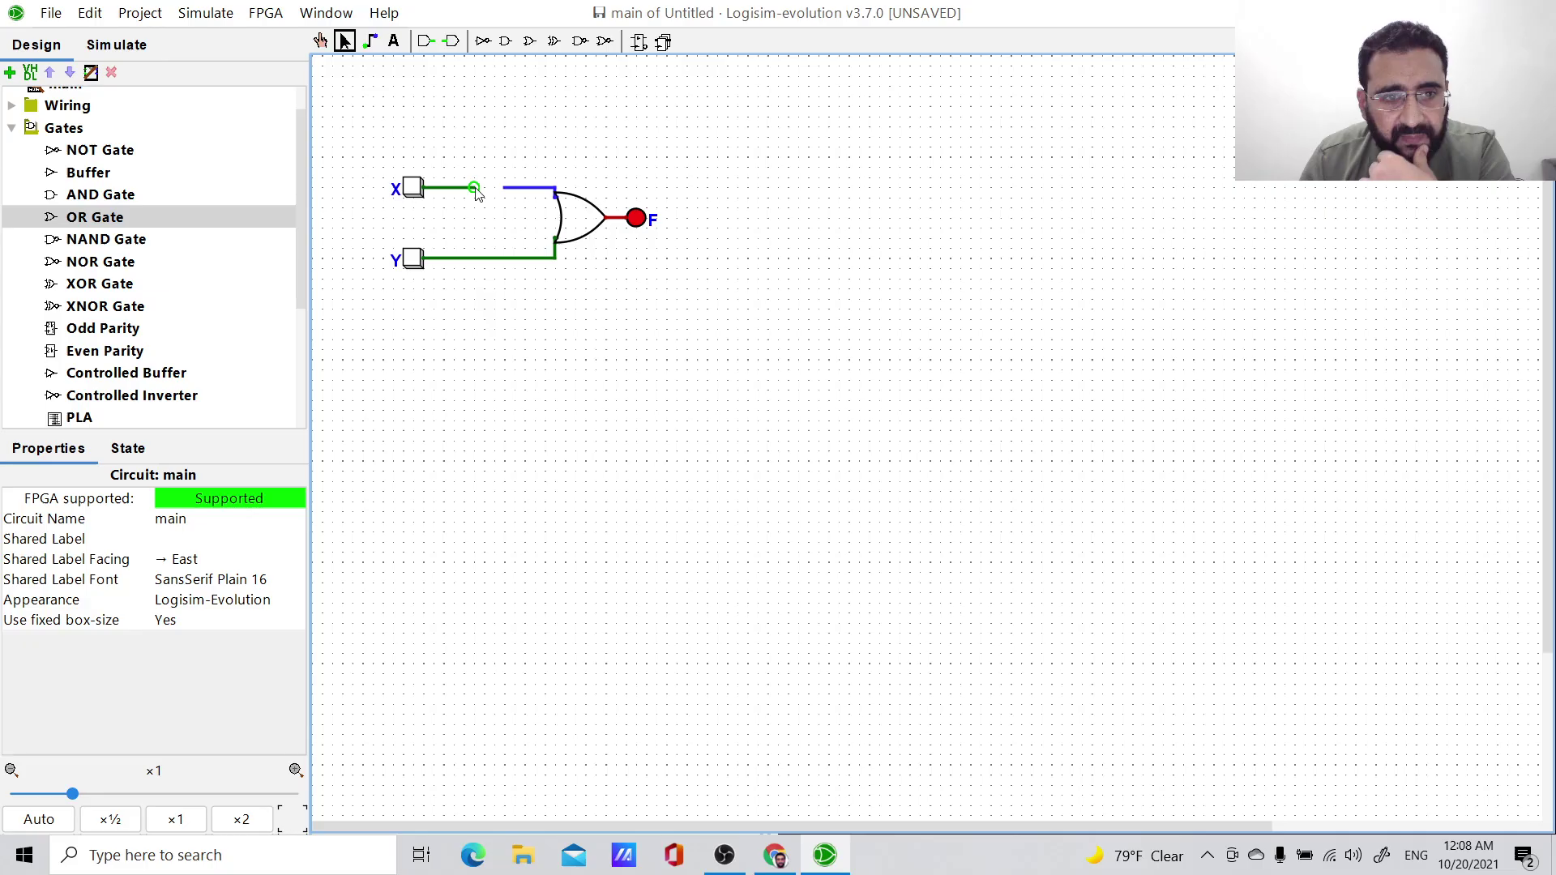
pyautogui.moveTo(472, 188); pyautogui.dragTo(508, 188)
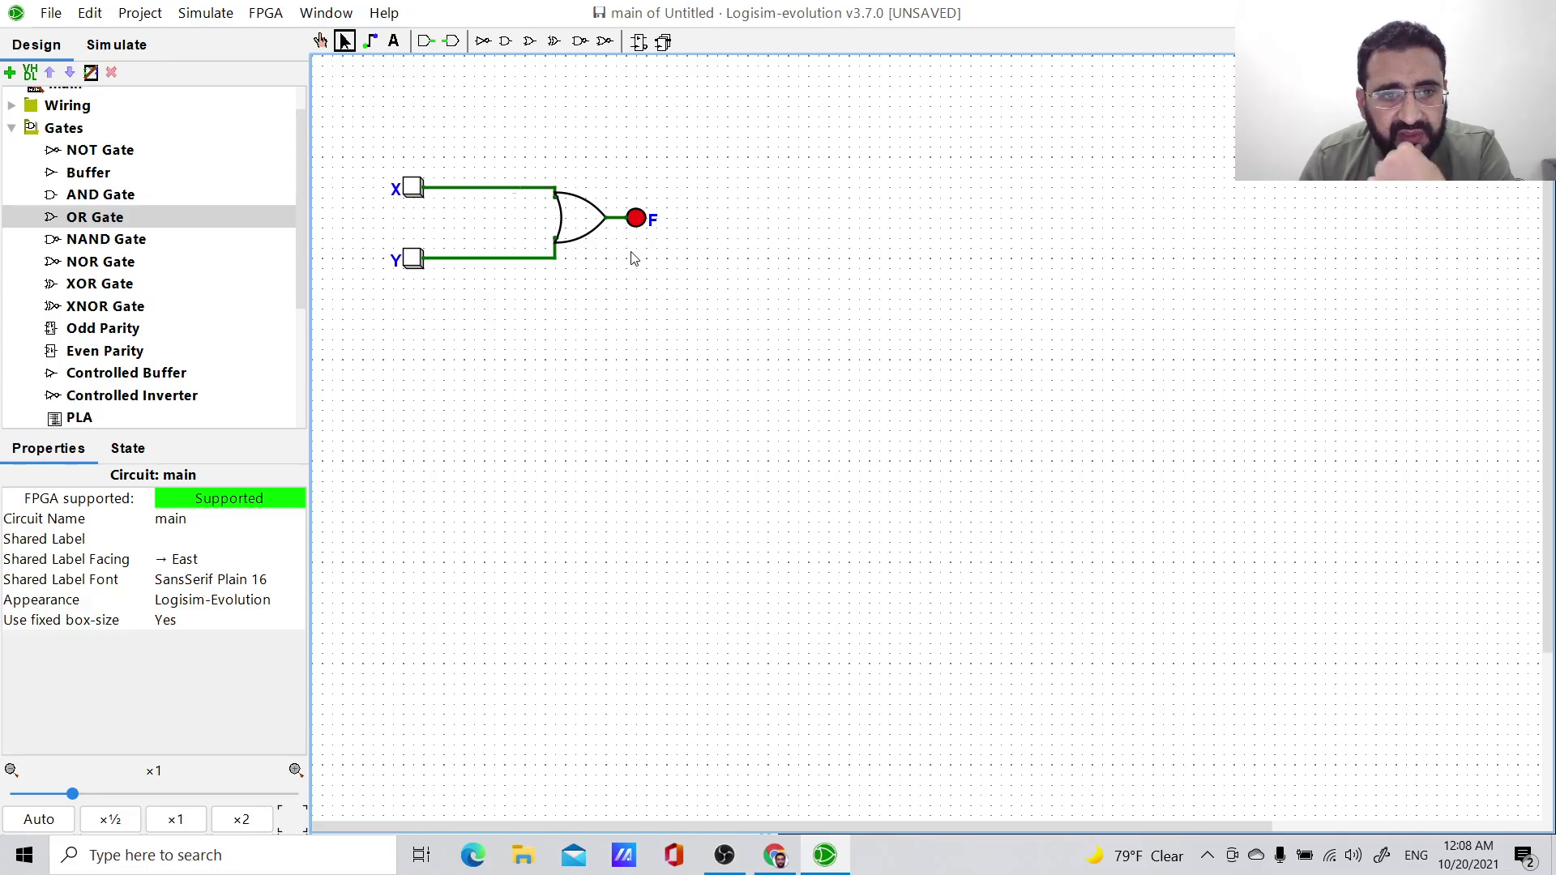
pyautogui.click(321, 40)
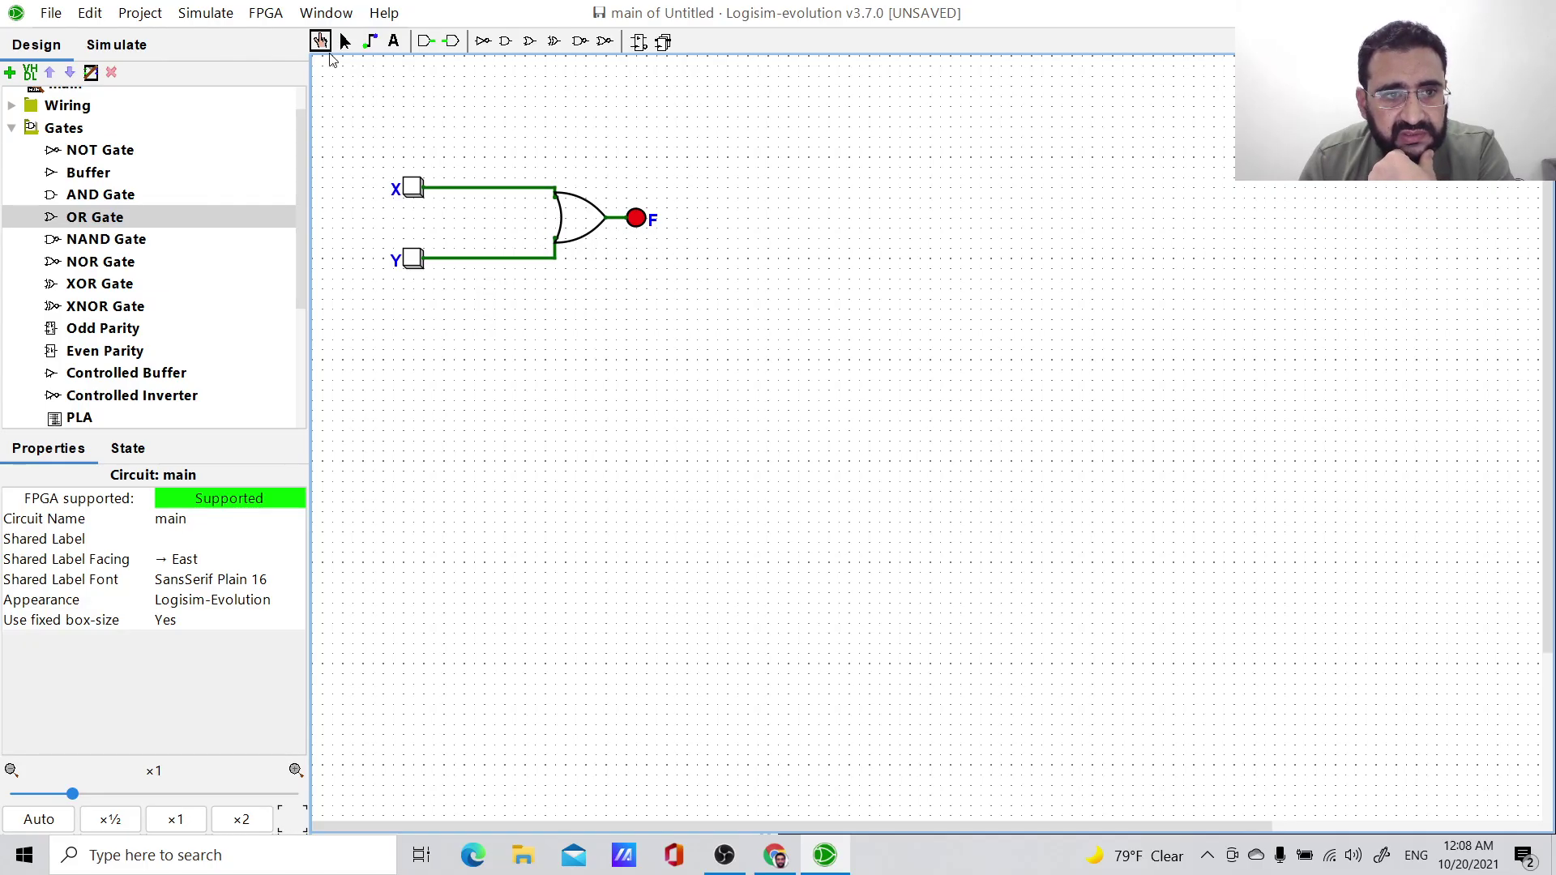
pyautogui.click(412, 191)
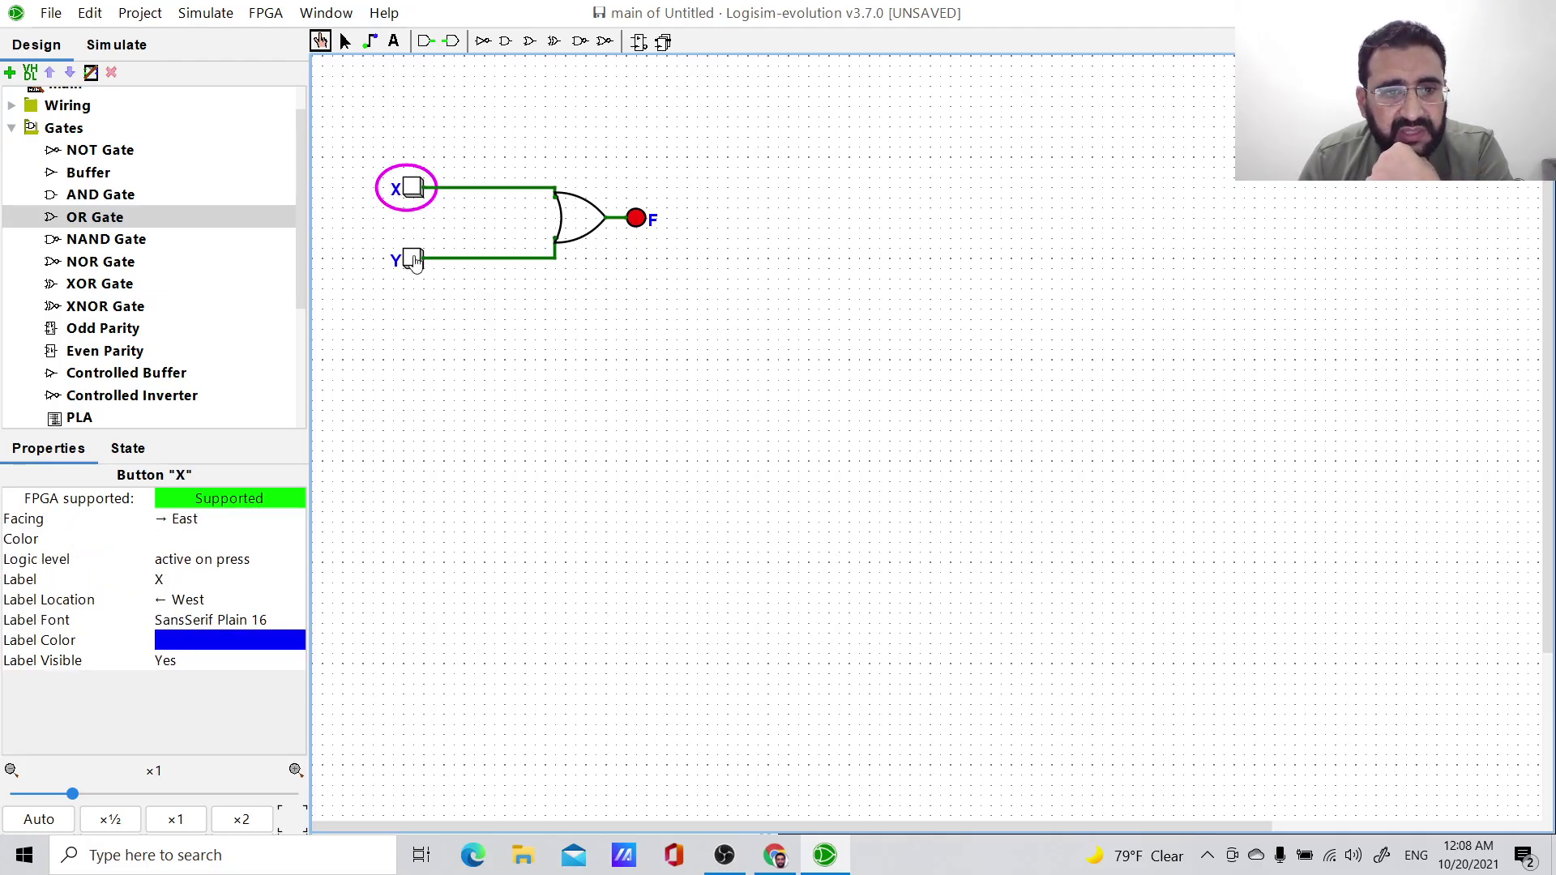
pyautogui.click(415, 261)
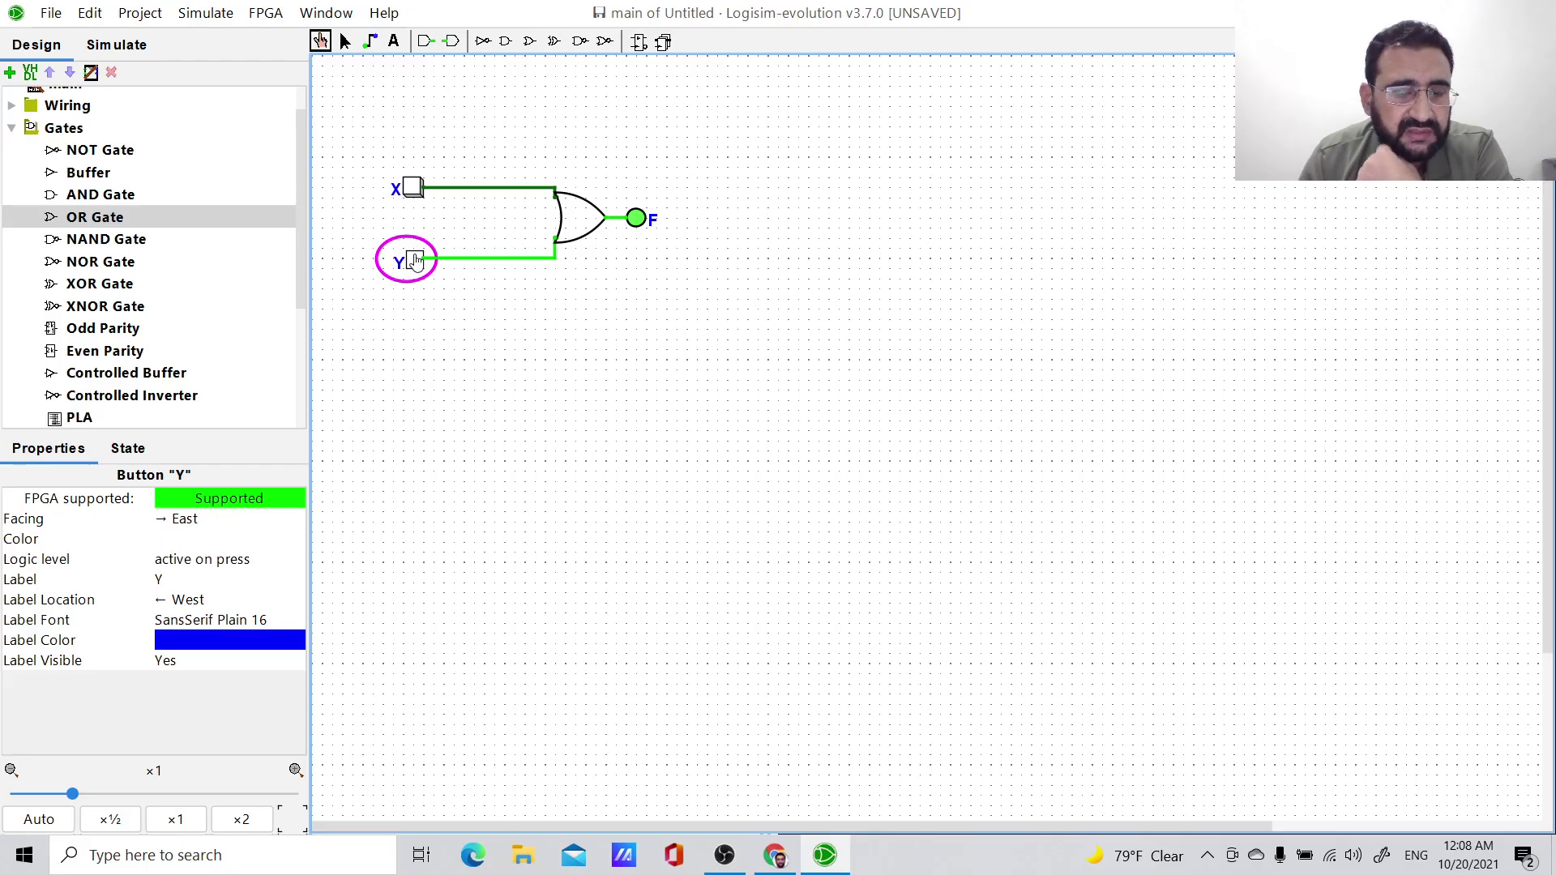